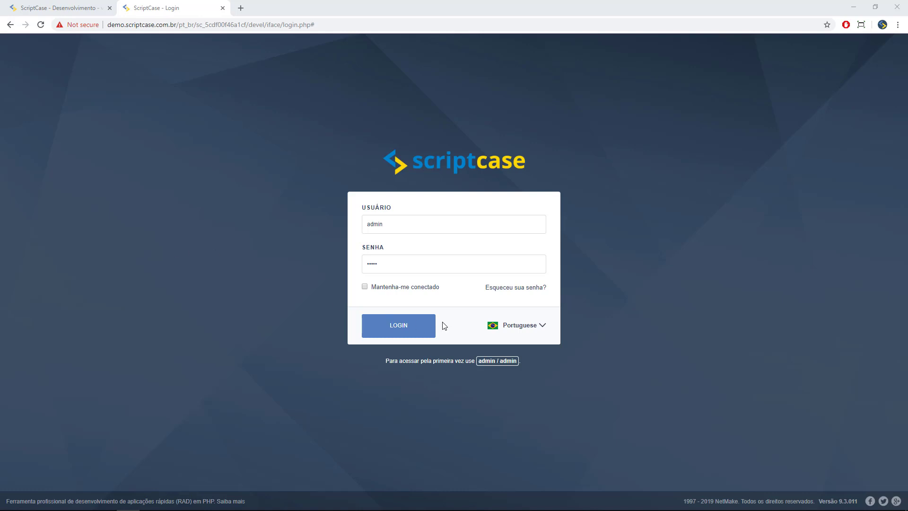
- Sign in to the Scriptcase development environment with the pre-filled credentials, leaving the language unchanged
left_click(542, 326)
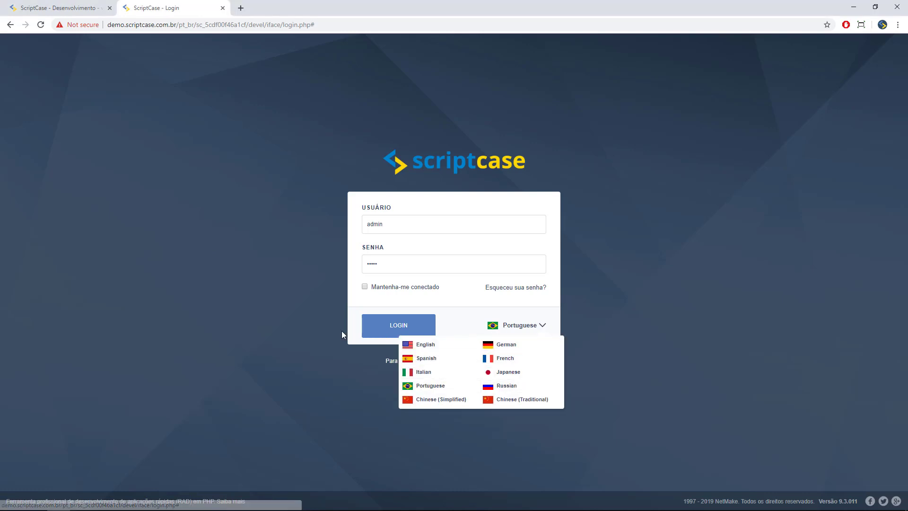
left_click(311, 330)
left_click(383, 326)
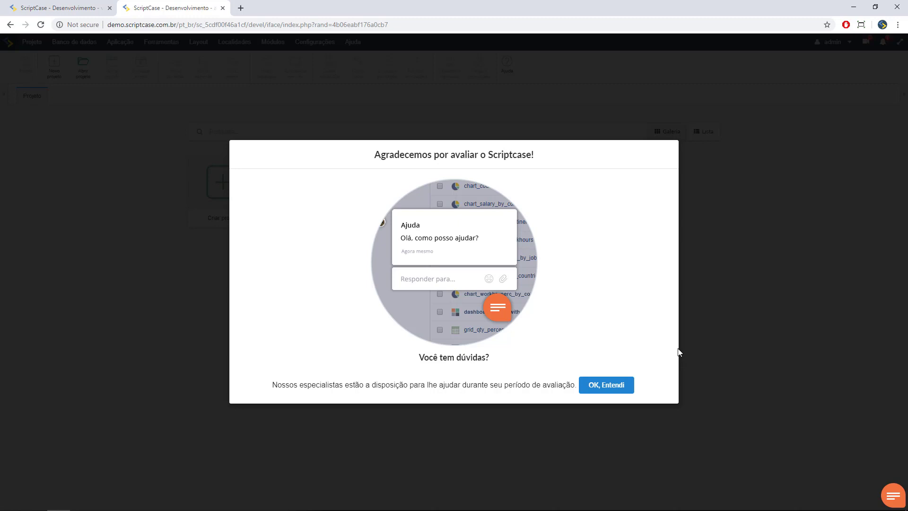
- Dismiss the evaluation thank-you dialog, the support chat and the first-steps video tip
left_click(620, 387)
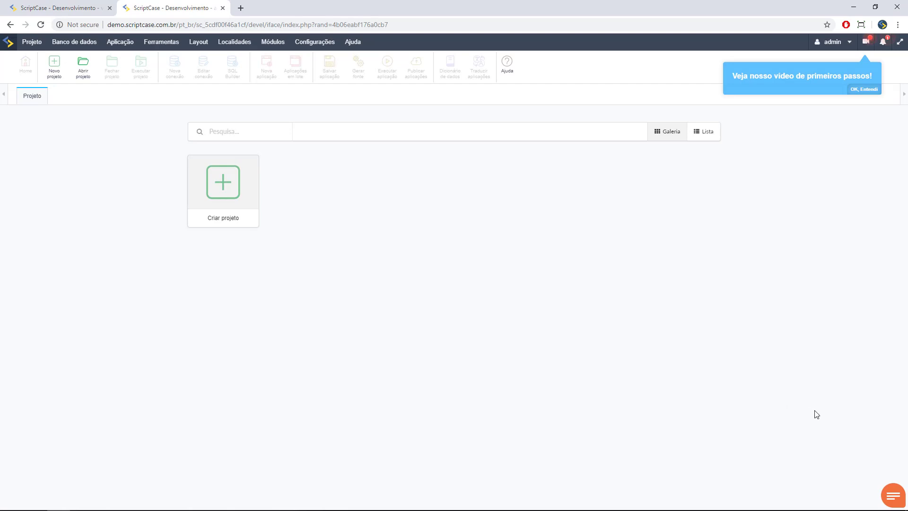
left_click(893, 491)
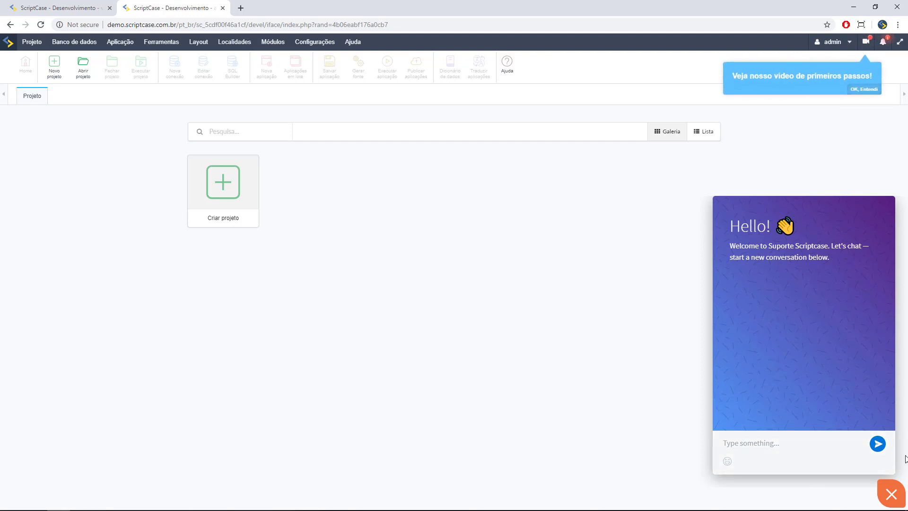
left_click(892, 494)
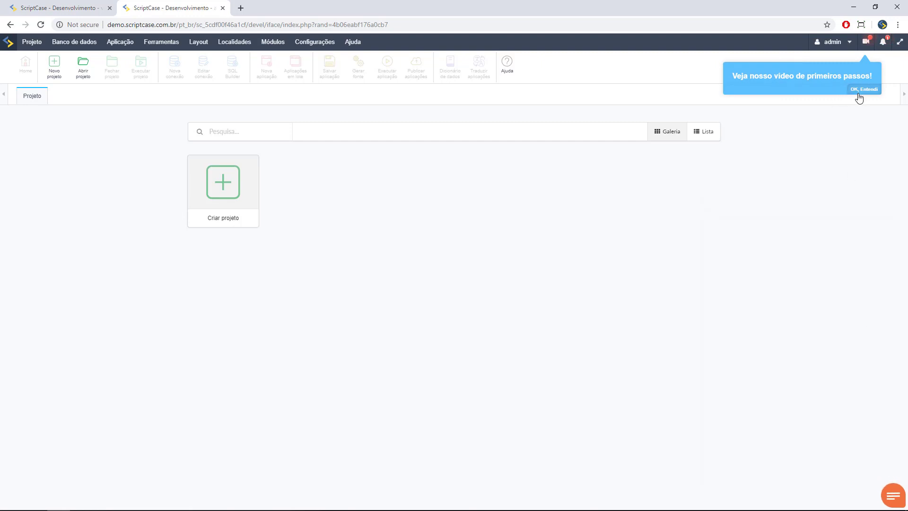
left_click(861, 90)
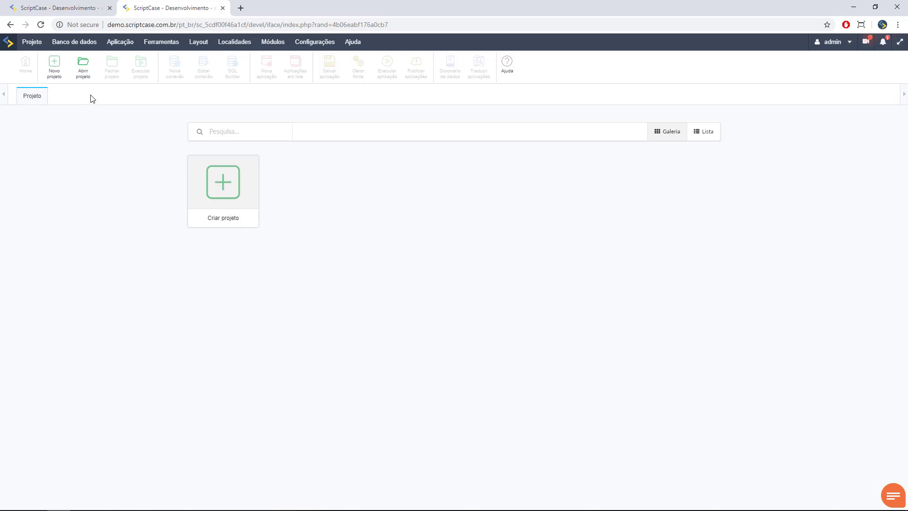
- Bring up the Configurações dropdown from the top menu bar
mouse_move(41, 49)
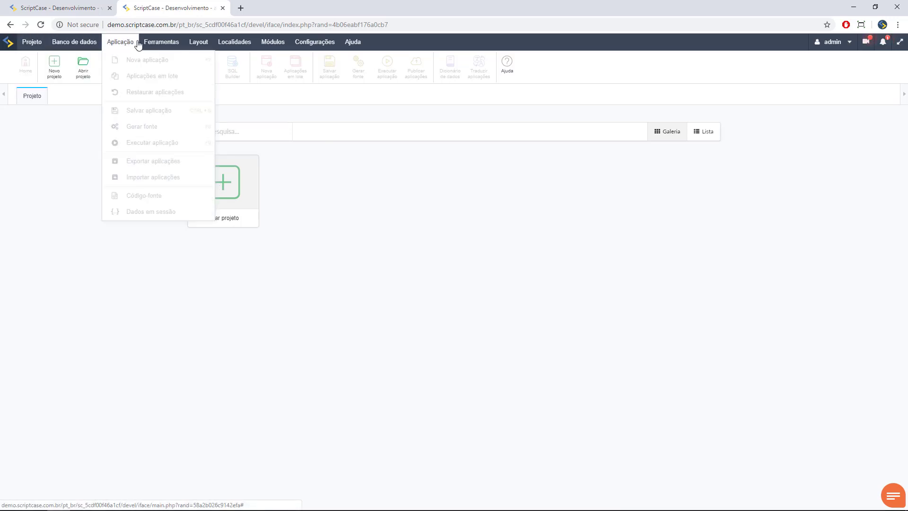
mouse_move(204, 46)
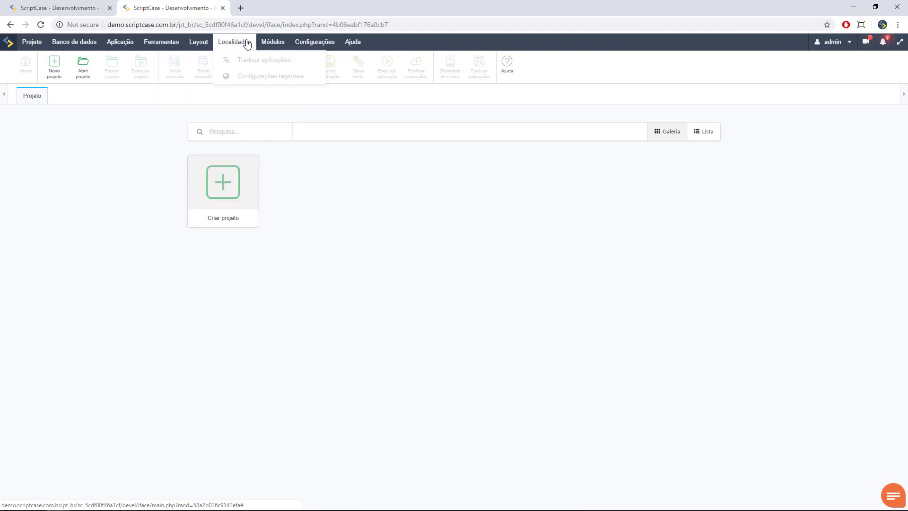
mouse_move(295, 45)
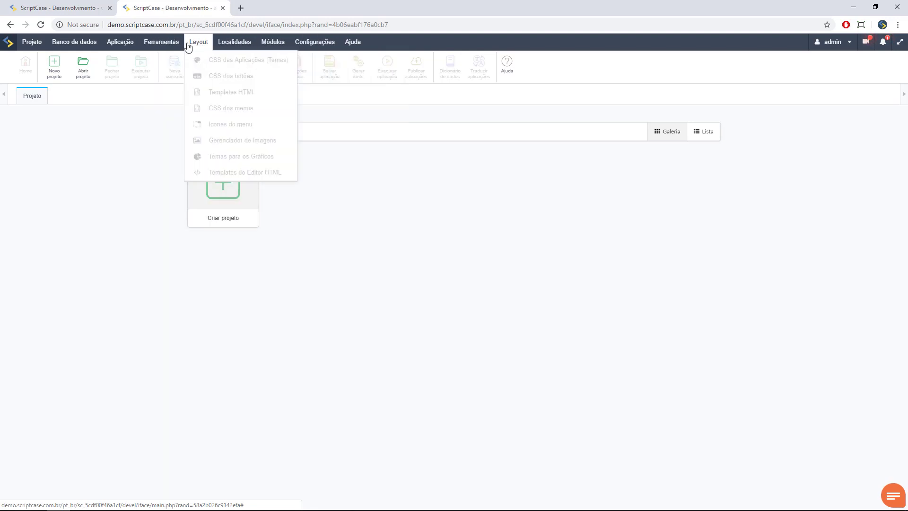
mouse_move(118, 39)
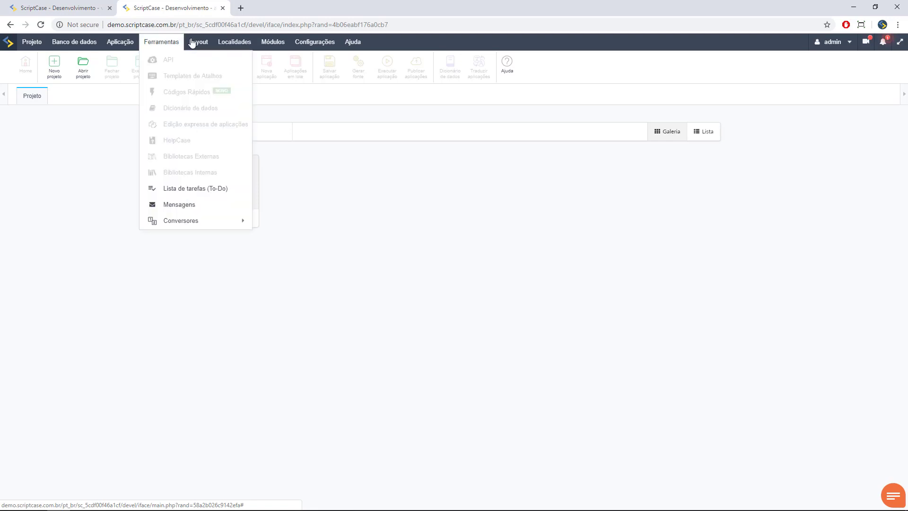
mouse_move(326, 44)
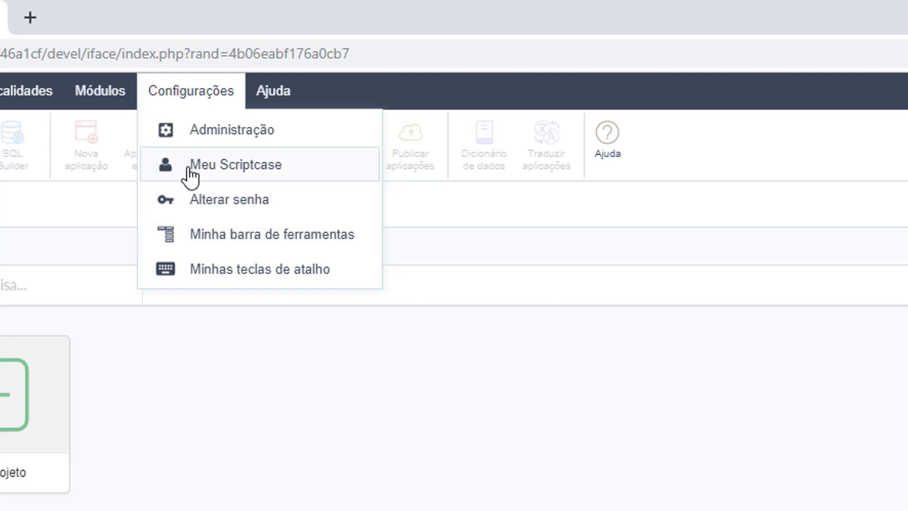
- Go to Configurações > Administração and show the Usuários maintenance list
left_click(212, 131)
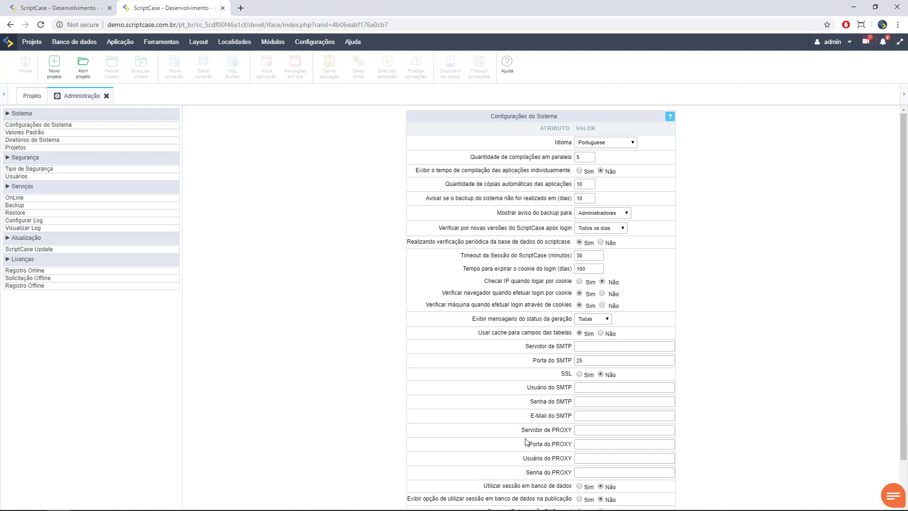
scroll(480, 371, "down", 1)
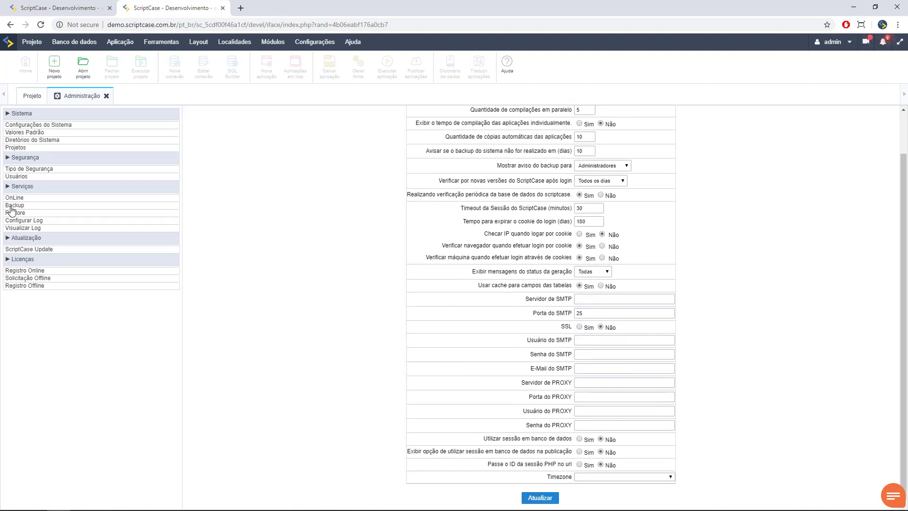
left_click(23, 178)
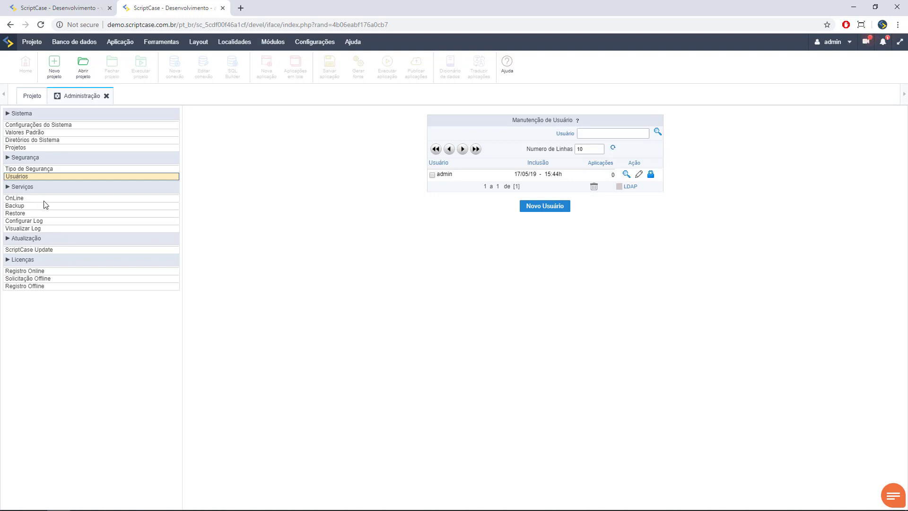
- View the ScriptCase Update and Registro Online pages, then close the Administração area
left_click(47, 249)
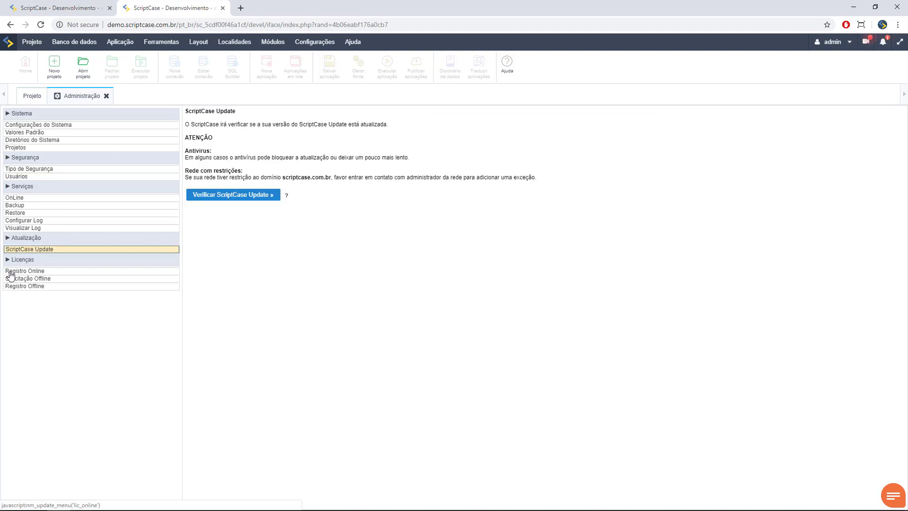
left_click(21, 271)
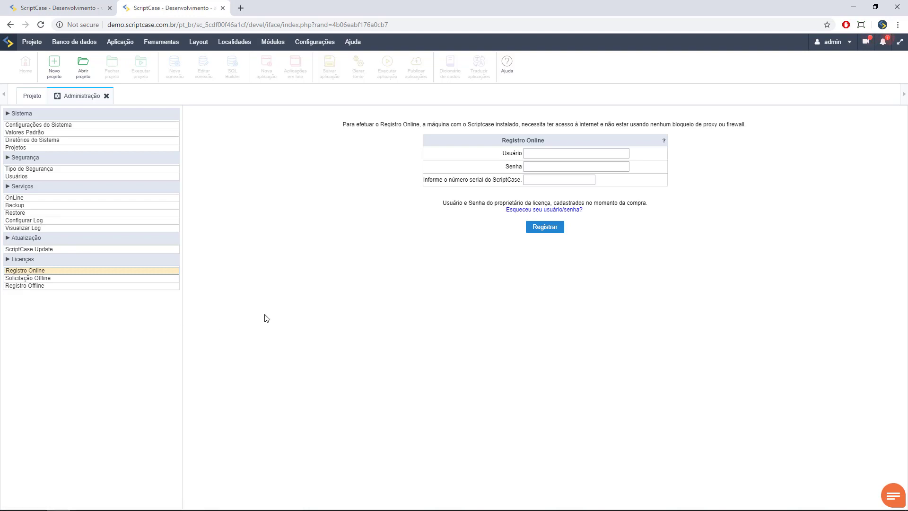
left_click(106, 96)
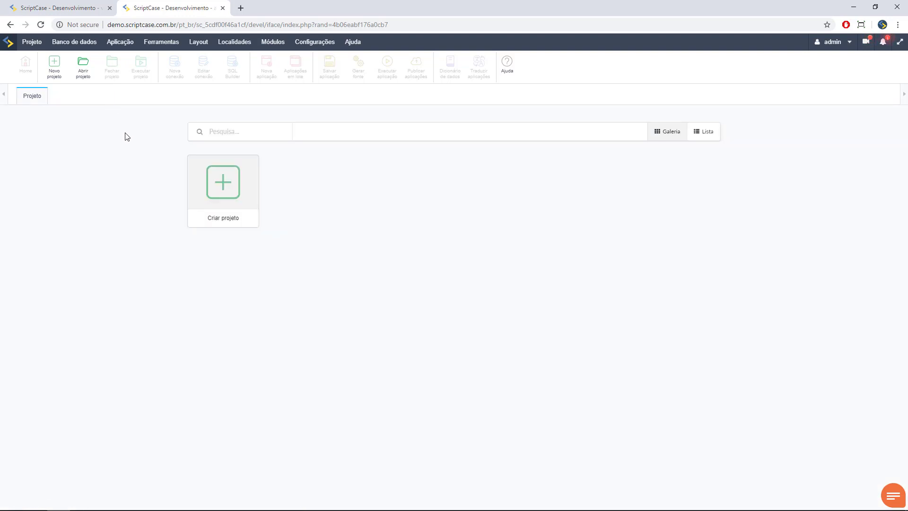
- Switch to the other Scriptcase workspace in the first browser tab
left_click(61, 13)
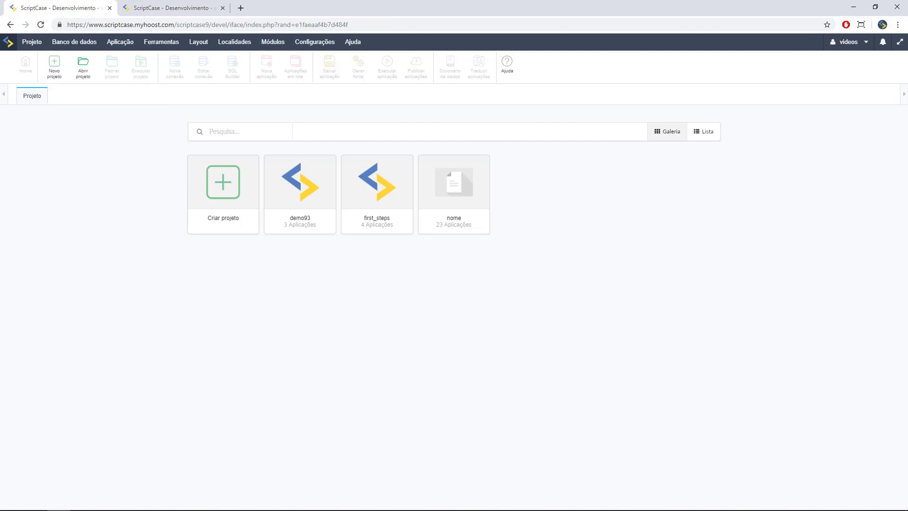
mouse_move(862, 51)
- Start a new project from the Criar projeto card to reach the template gallery
left_click(220, 197)
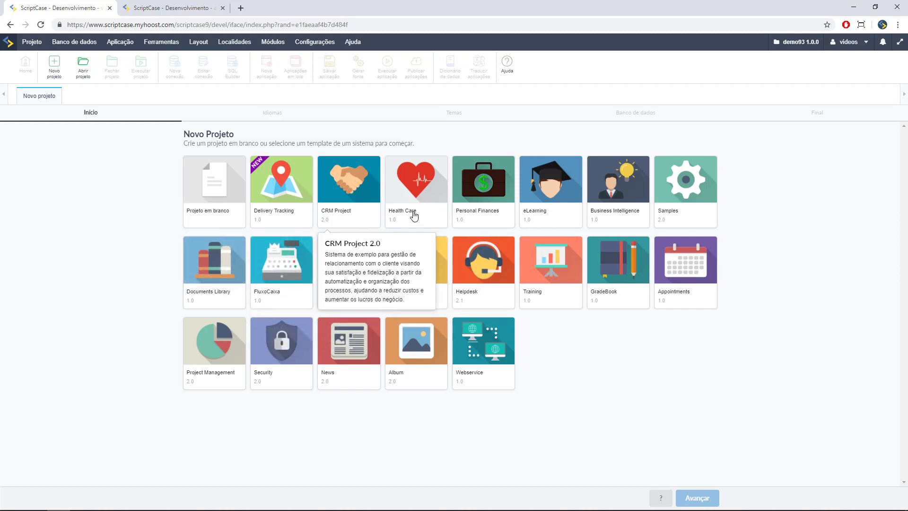
mouse_move(601, 195)
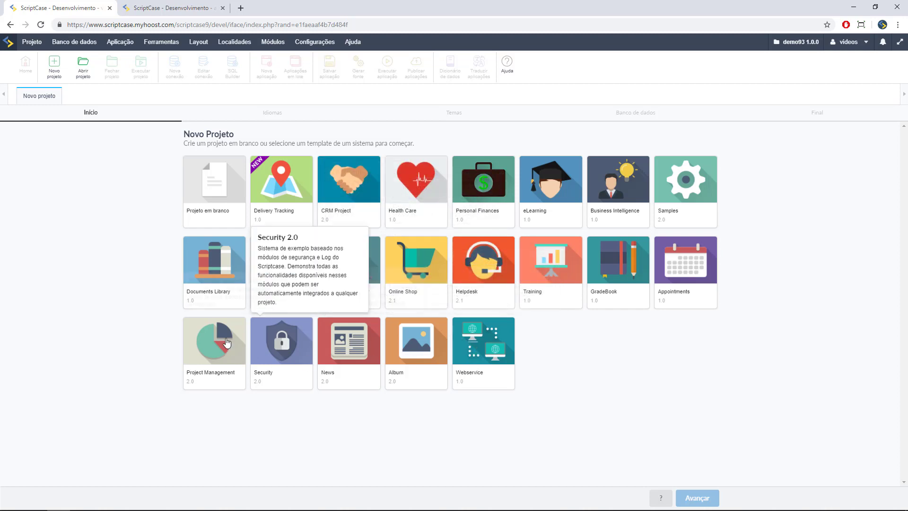
- Start a blank project and name it demosite
left_click(218, 203)
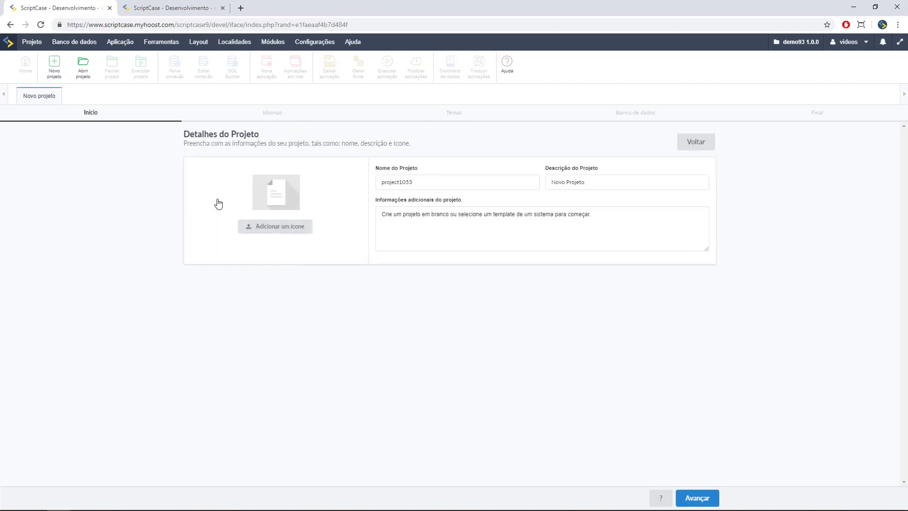
left_click_drag(422, 182, 331, 187)
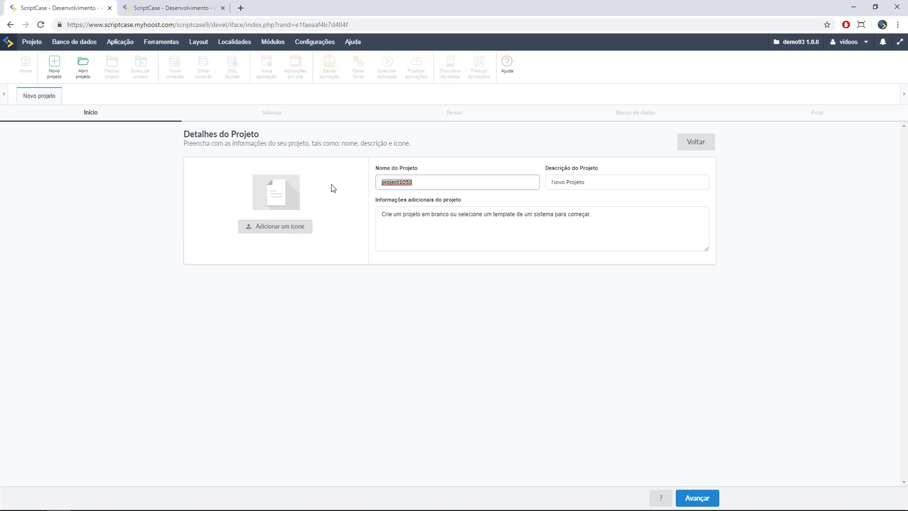
type("demosite")
- Set icon-sc.png from Público > Menu images as the project icon
left_click(275, 229)
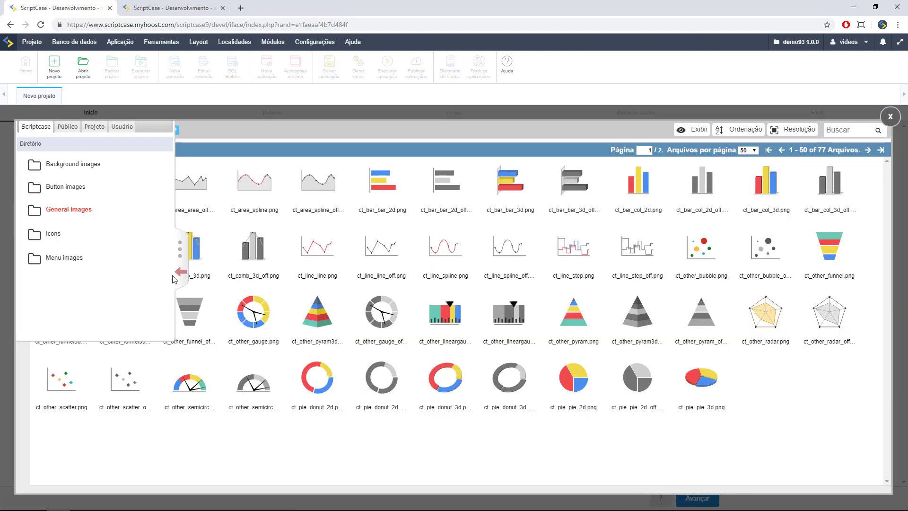
left_click(69, 126)
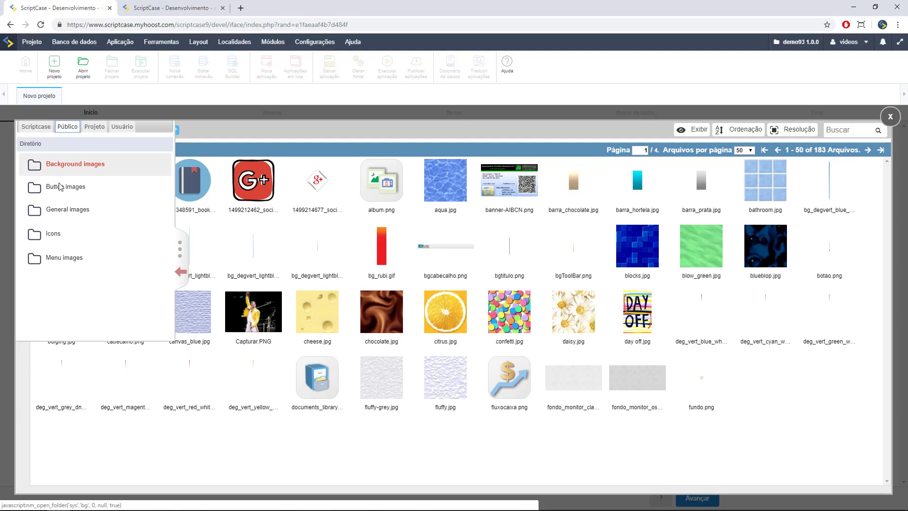
left_click(62, 260)
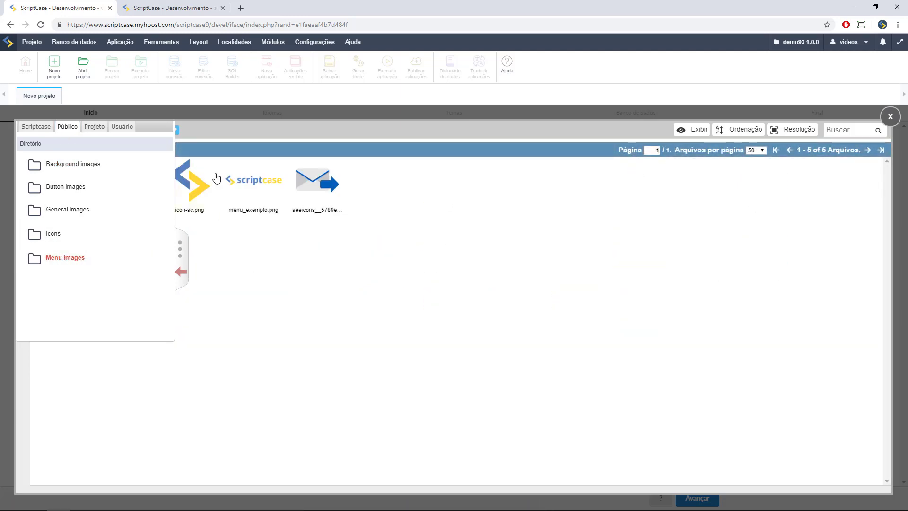
left_click(184, 242)
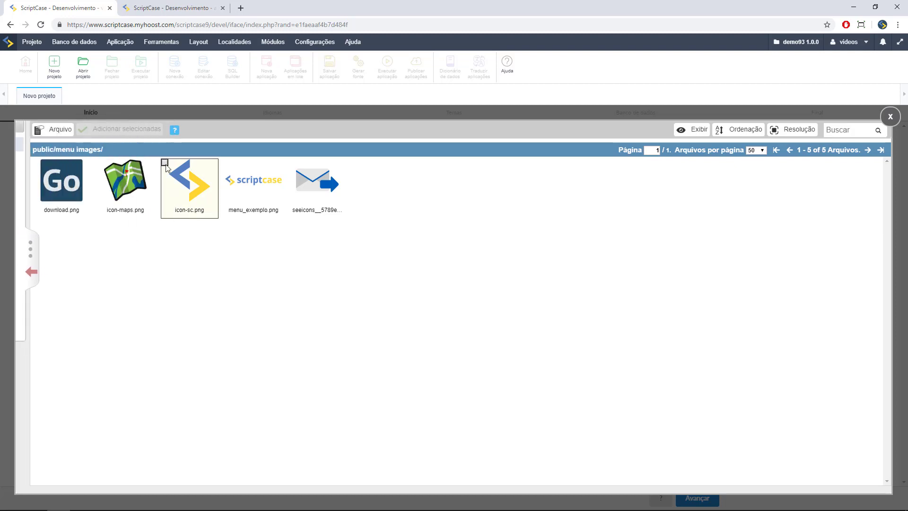
left_click(165, 164)
left_click(125, 129)
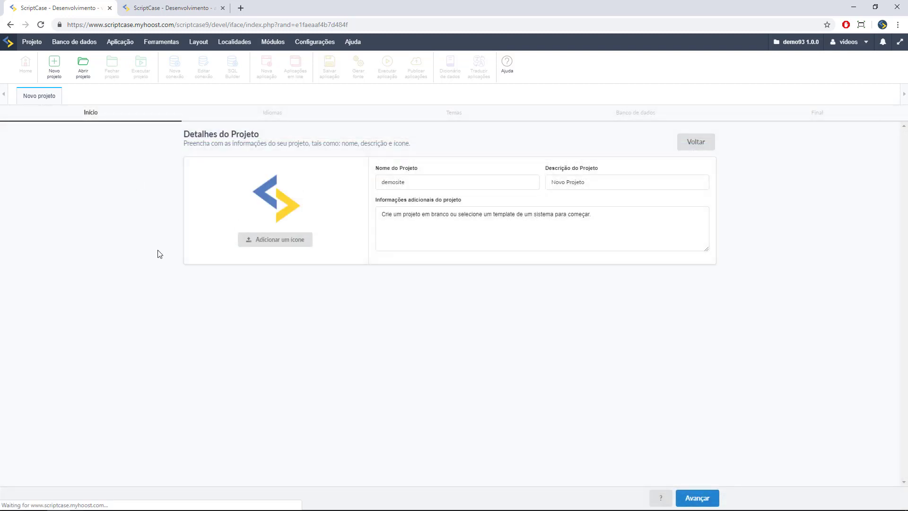
- Add Português Brasil to the project's languages
left_click(716, 500)
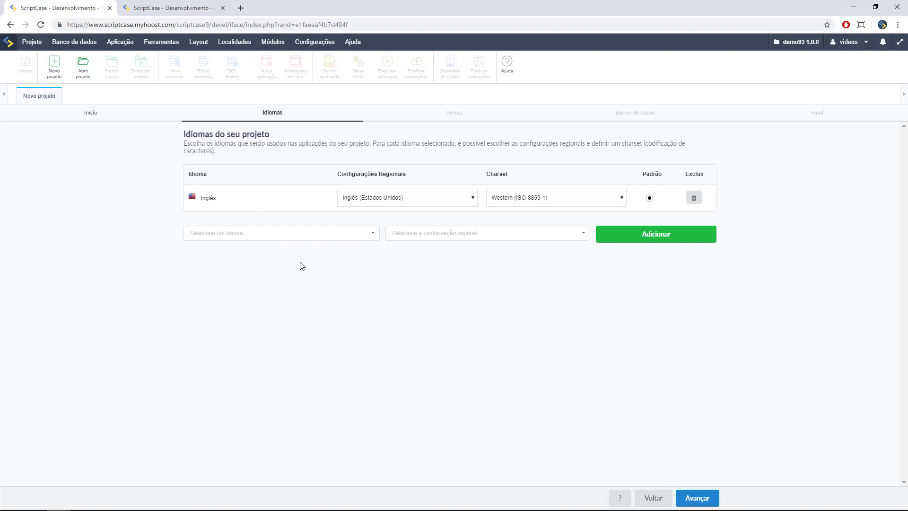
left_click(293, 235)
scroll(295, 270, "down", 3)
scroll(296, 282, "up", 4)
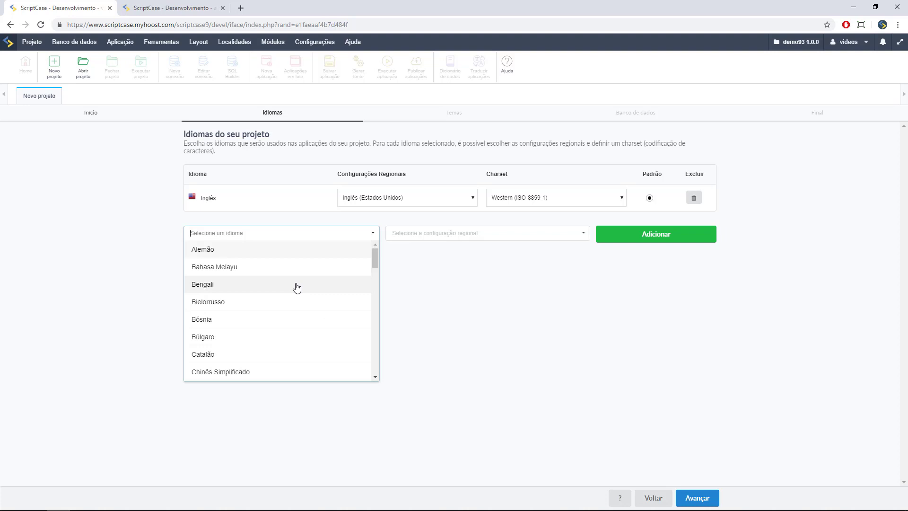
type("br")
key("BackSpace")
key("BackSpace")
type("po")
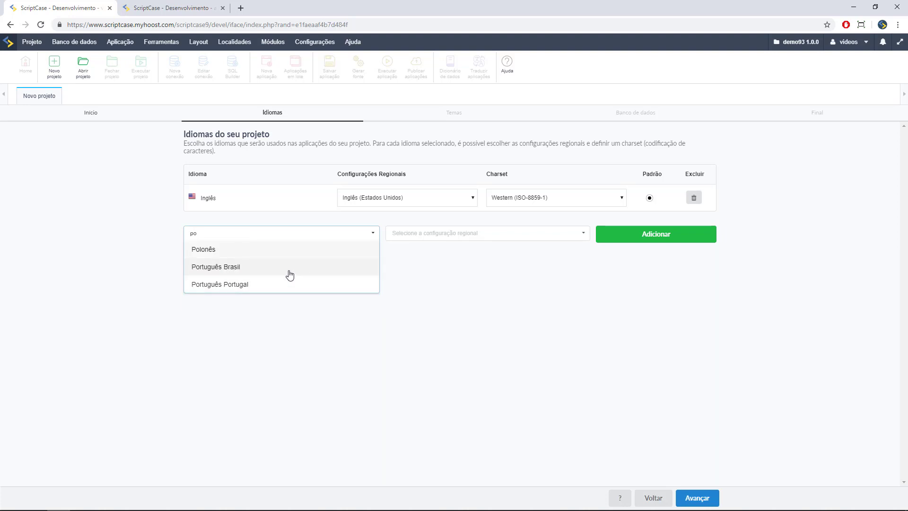
left_click(289, 271)
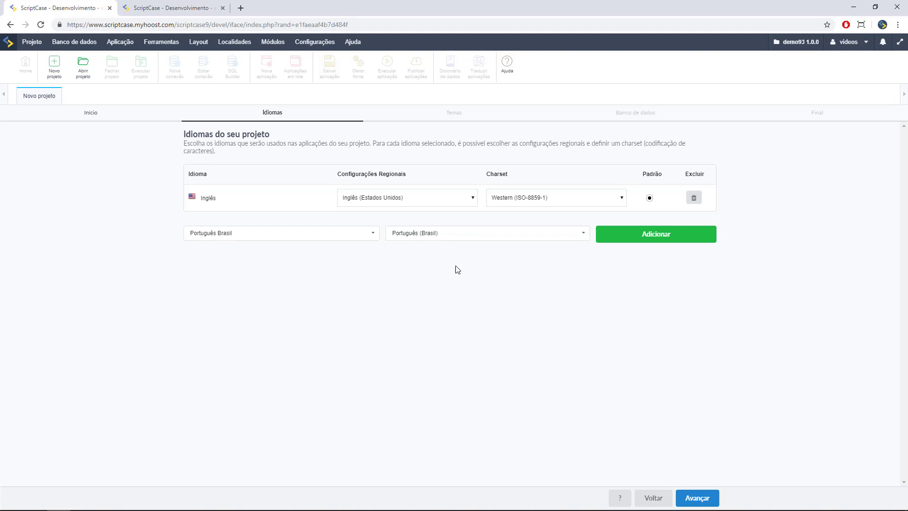
left_click(667, 237)
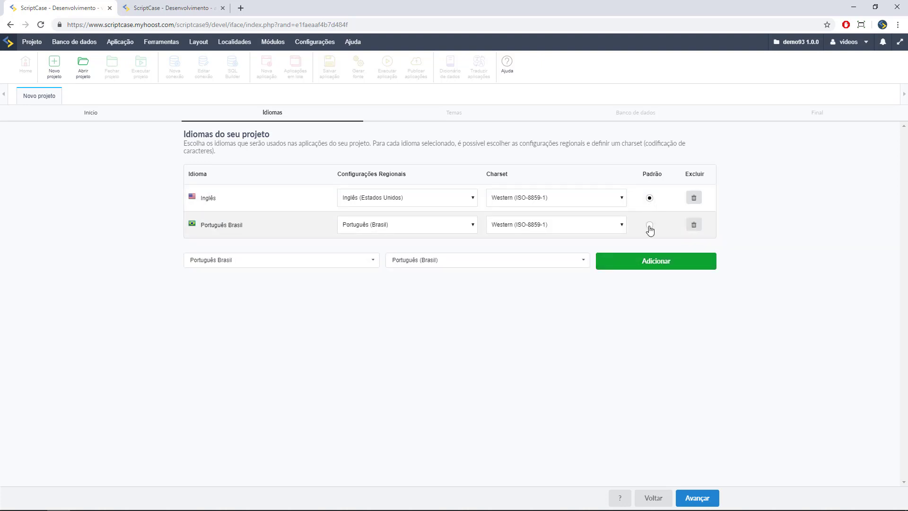
- Make Português Brasil the default language, keeping Western (ISO-8859-1) charset for Inglês
left_click(650, 224)
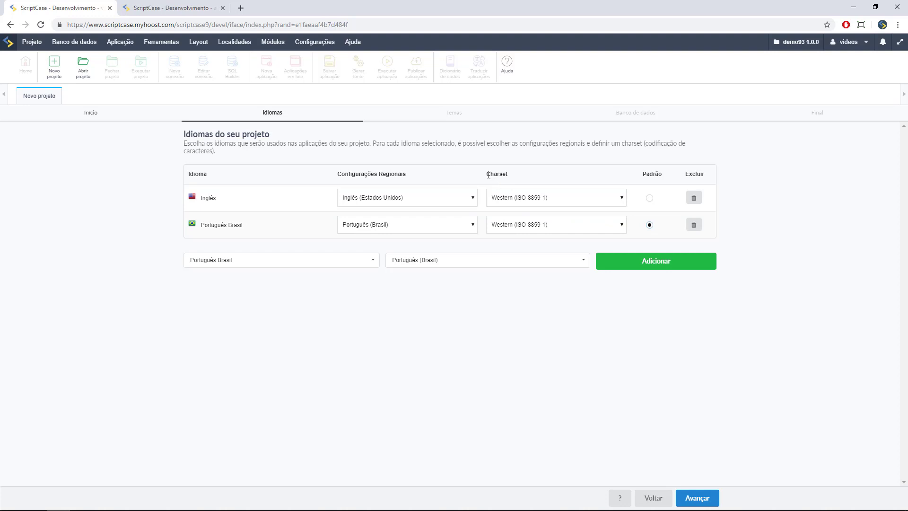
left_click(510, 202)
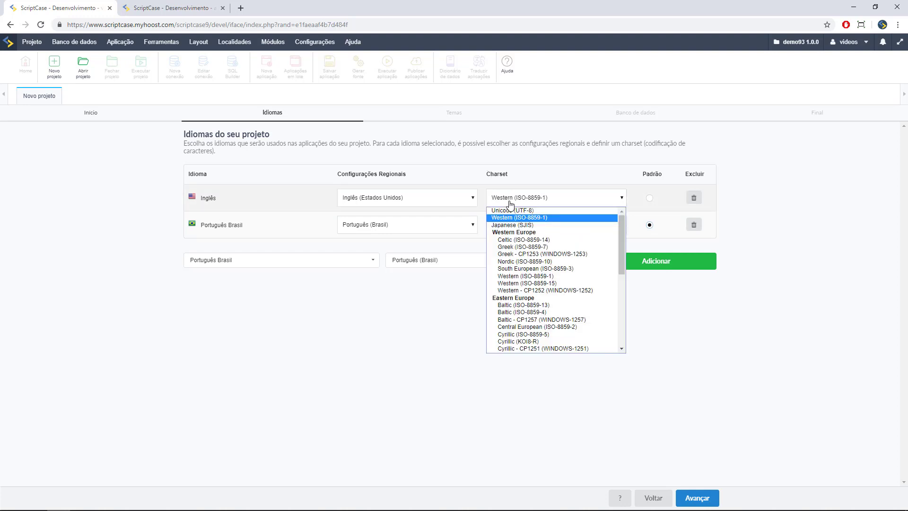
left_click(510, 204)
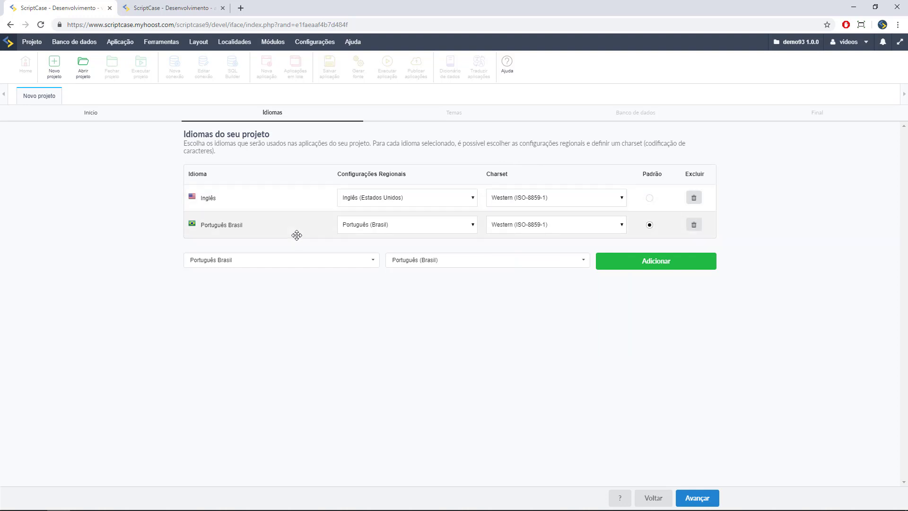
left_click(698, 494)
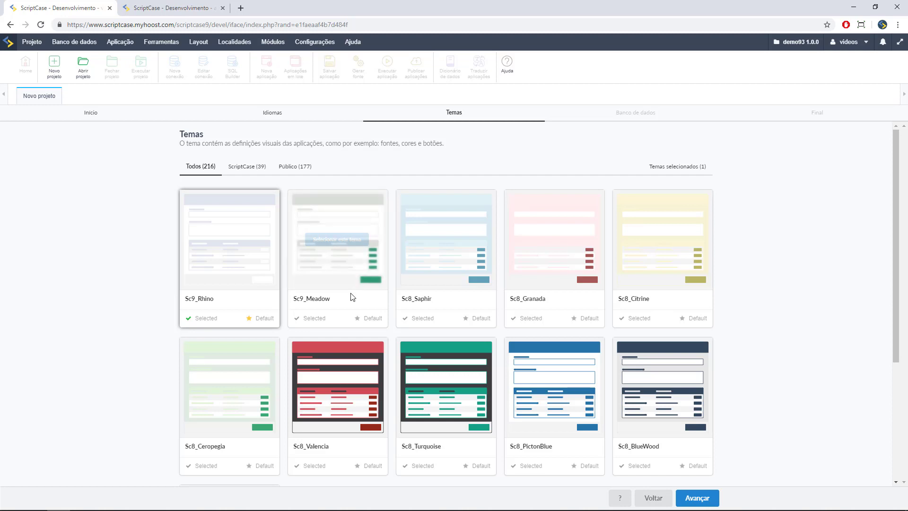
- Select the Sc9_Meadow and Sc8_Saphir themes and advance to the database step
scroll(475, 309, "down", 4)
scroll(475, 309, "up", 4)
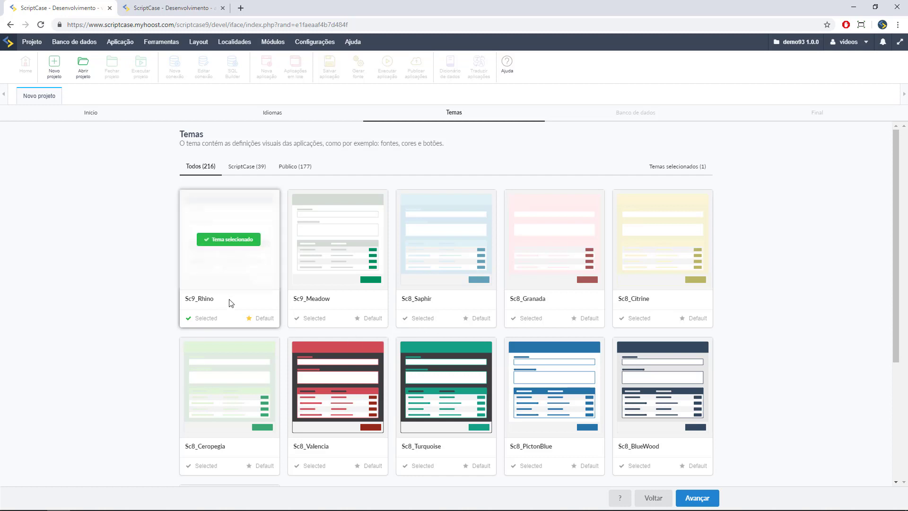
left_click(318, 319)
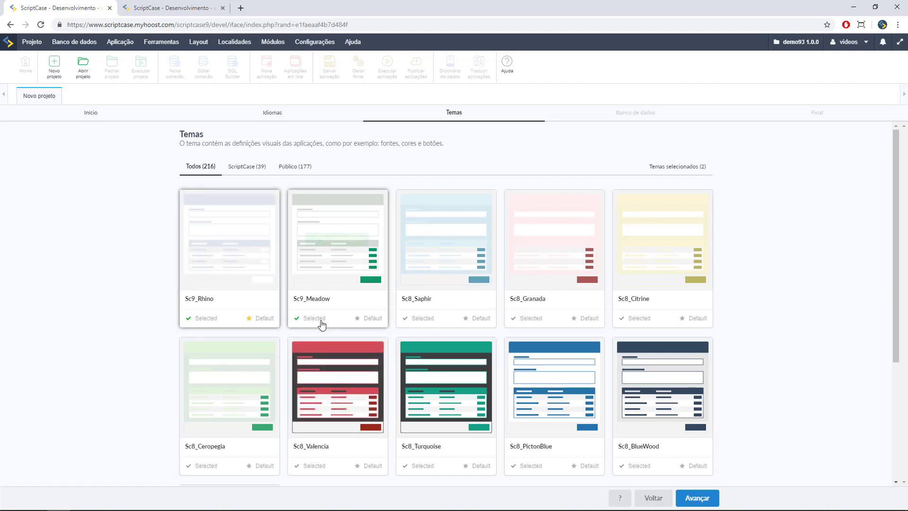
left_click(428, 324)
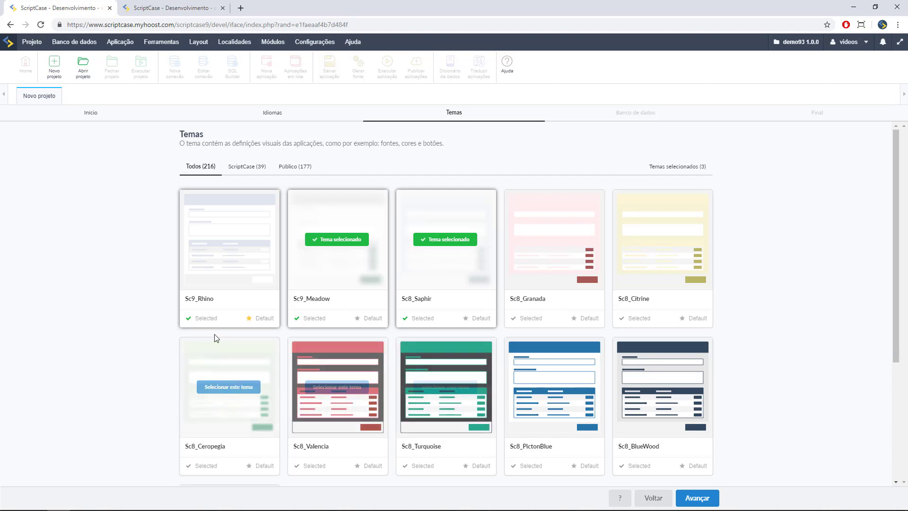
left_click(704, 498)
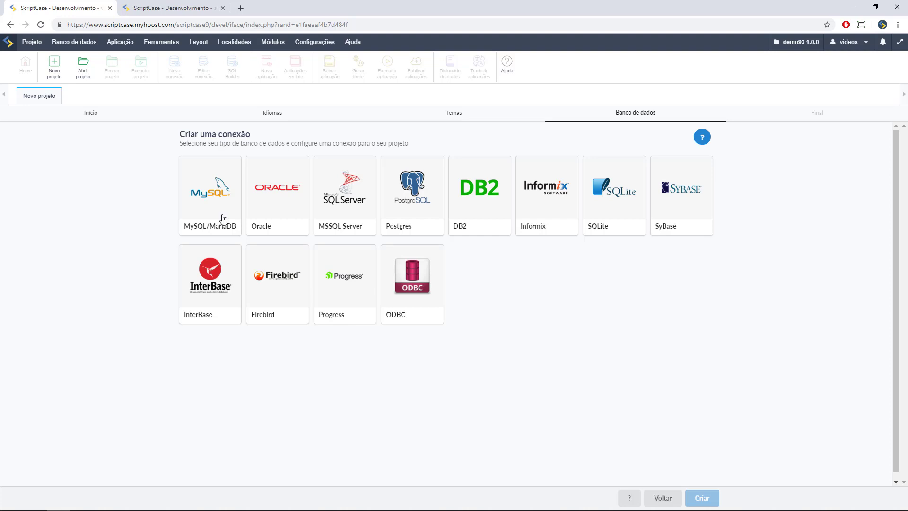
- Choose MySQL/MariaDB as the connection type for the new project
left_click(207, 207)
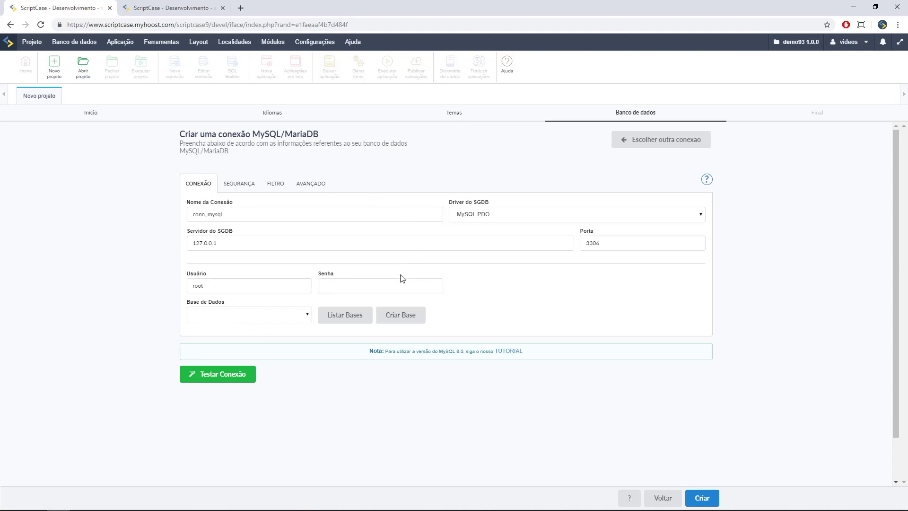
- Replace the default root user with the database user name and paste the account password
left_click(236, 245)
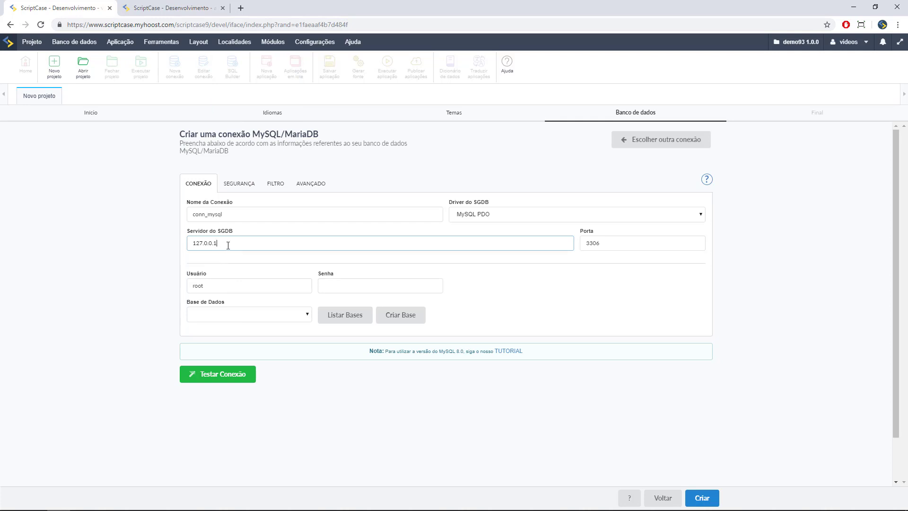
left_click_drag(208, 286, 171, 286)
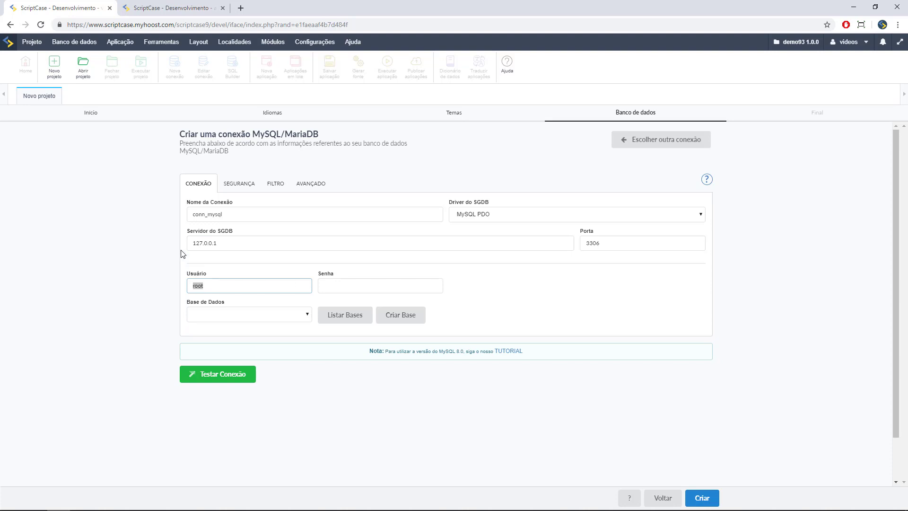
type("scriptca")
key("Tab")
key("ctrl+v")
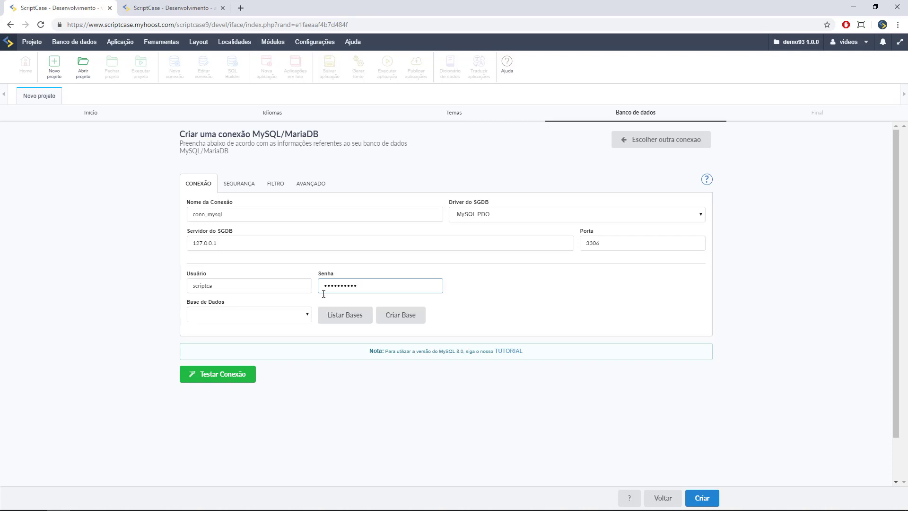
- List the server's databases and select scriptca_exemplos_pt_br as the Base de Dados
left_click(331, 320)
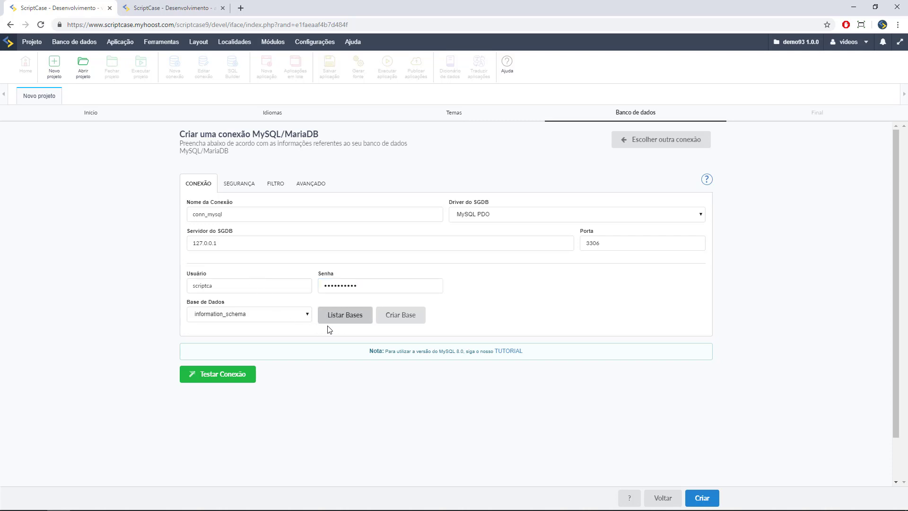
left_click(299, 317)
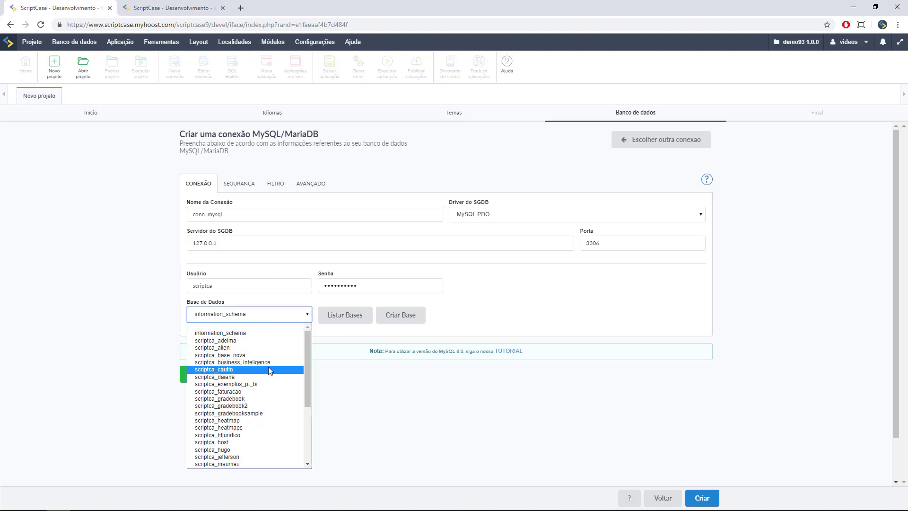
scroll(270, 370, "down", 3)
scroll(269, 369, "up", 3)
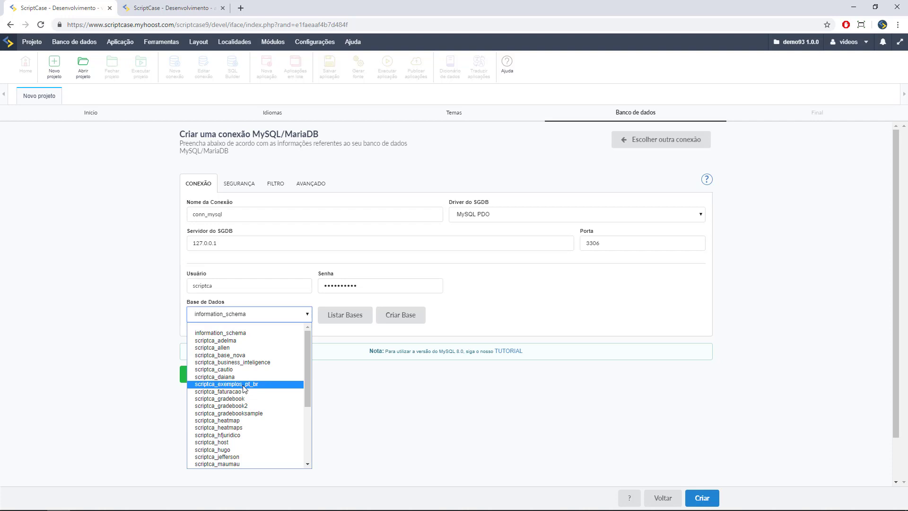
left_click(244, 384)
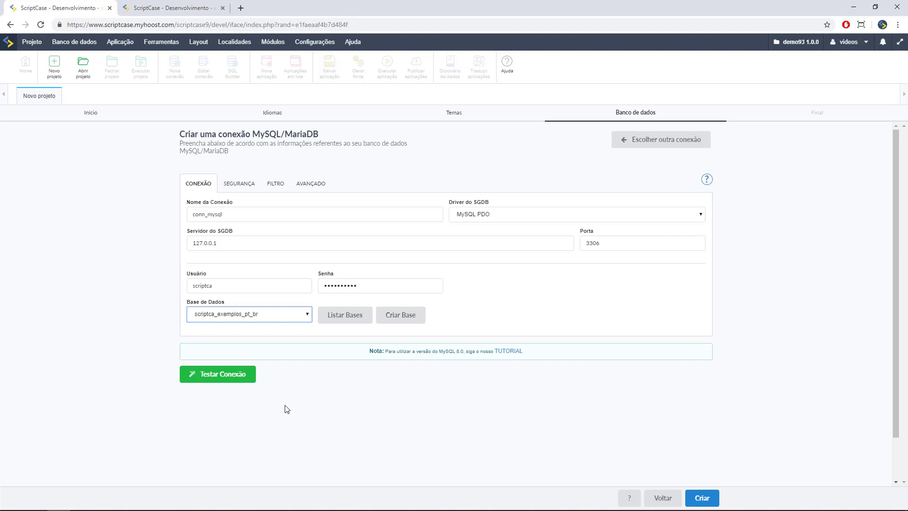
- Keep the MySQL PDO driver, check the Segurança, Filtro and Avançado settings, and test the connection successfully
left_click(608, 218)
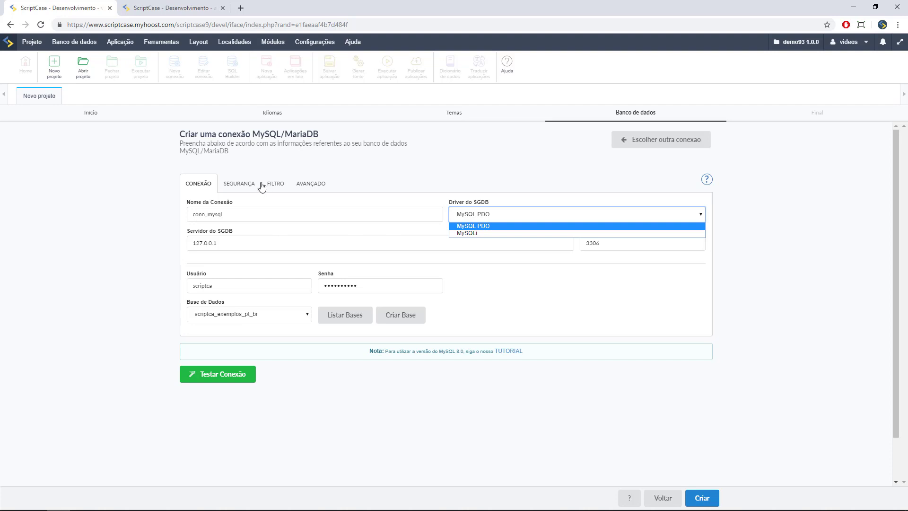
left_click(238, 190)
left_click(237, 190)
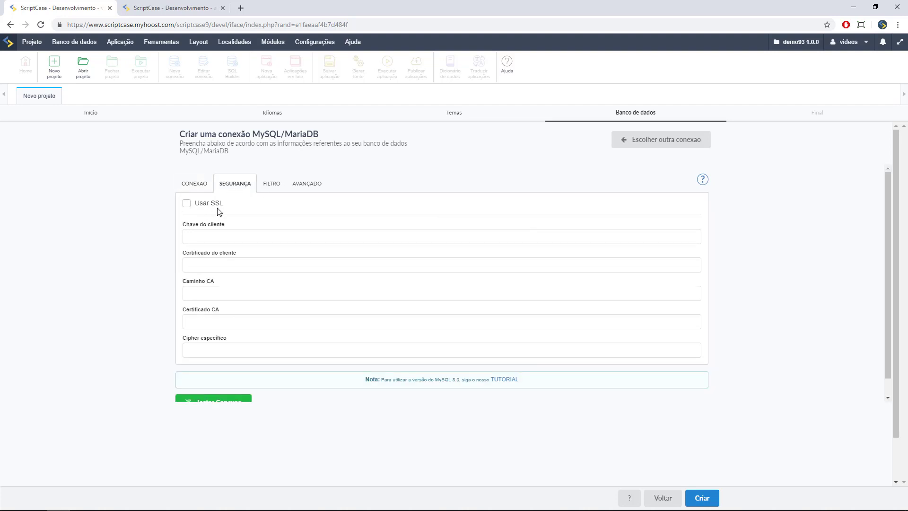
left_click(272, 189)
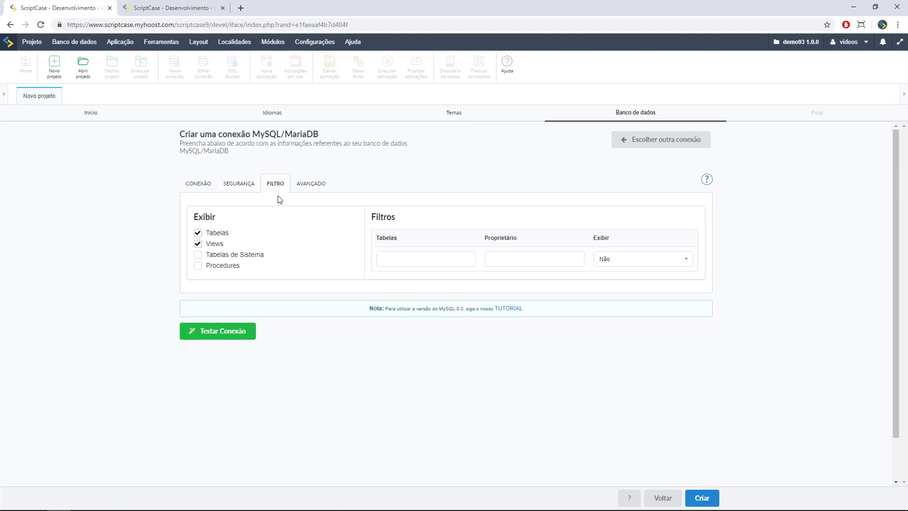
left_click(308, 187)
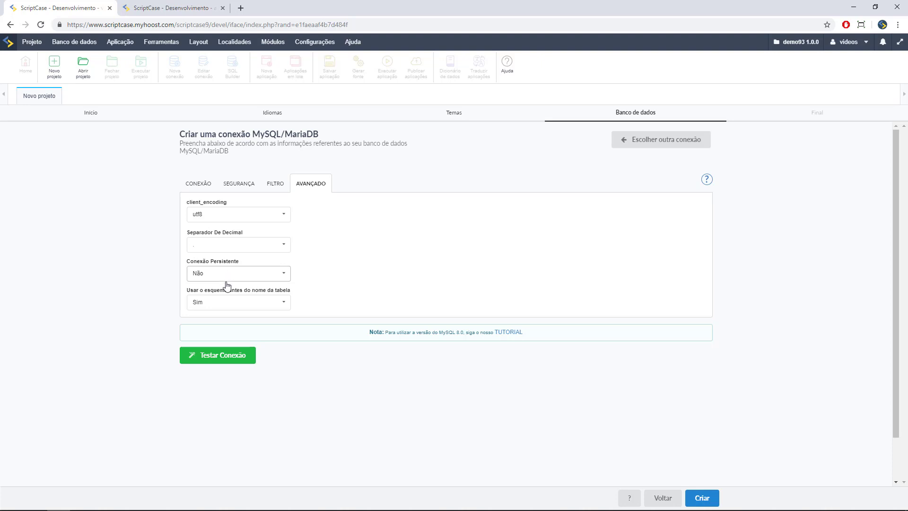
left_click(190, 188)
left_click(211, 381)
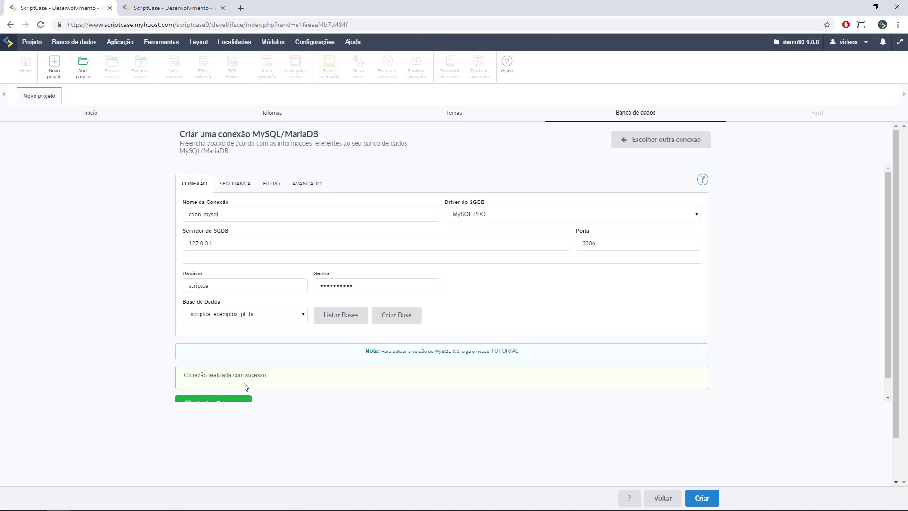
- Create the project, accepting the switch of its charsets to UTF-8
left_click(702, 498)
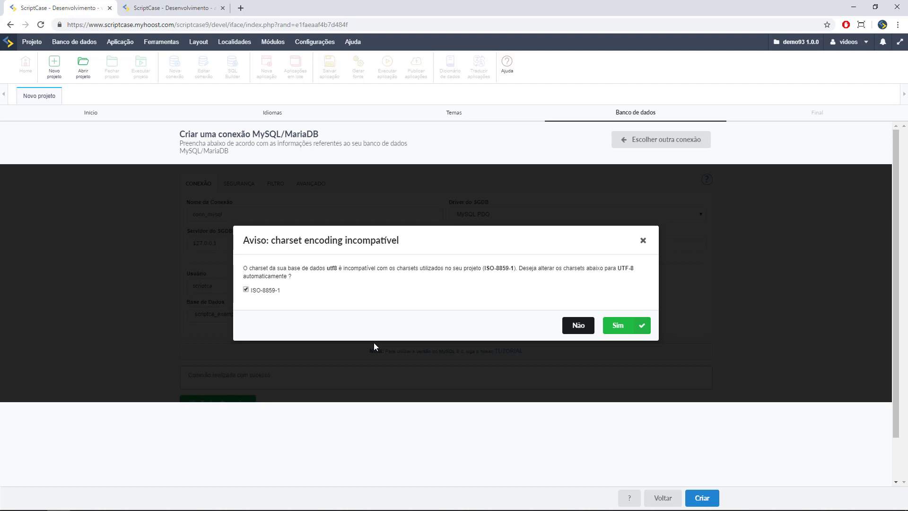
left_click(634, 331)
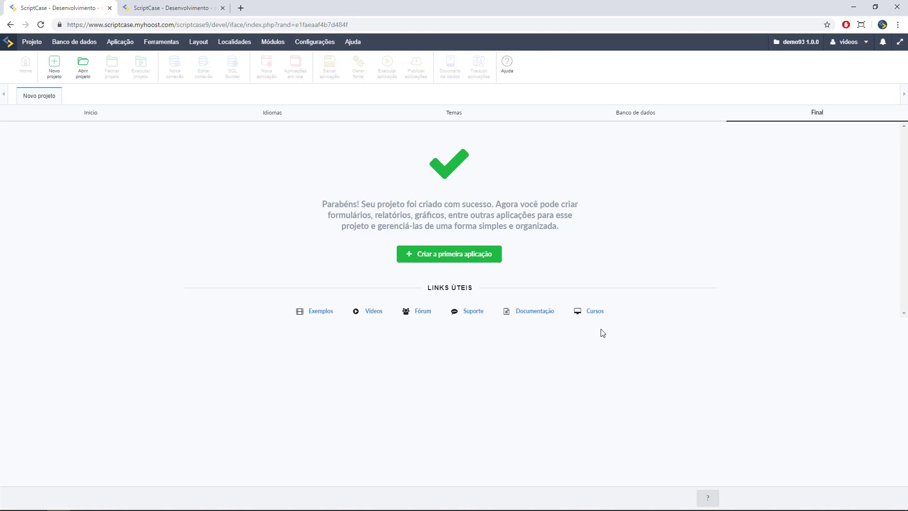
- Start the demosite project's first application from the wizard's Final page
left_click(481, 260)
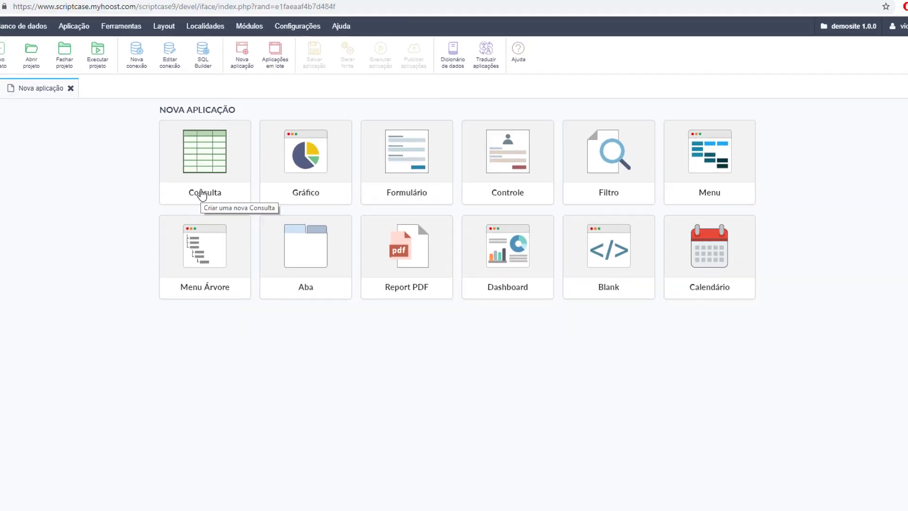
- Start a new Consulta grid application on conn_mysql and browse its list of adm_ tables
left_click(202, 194)
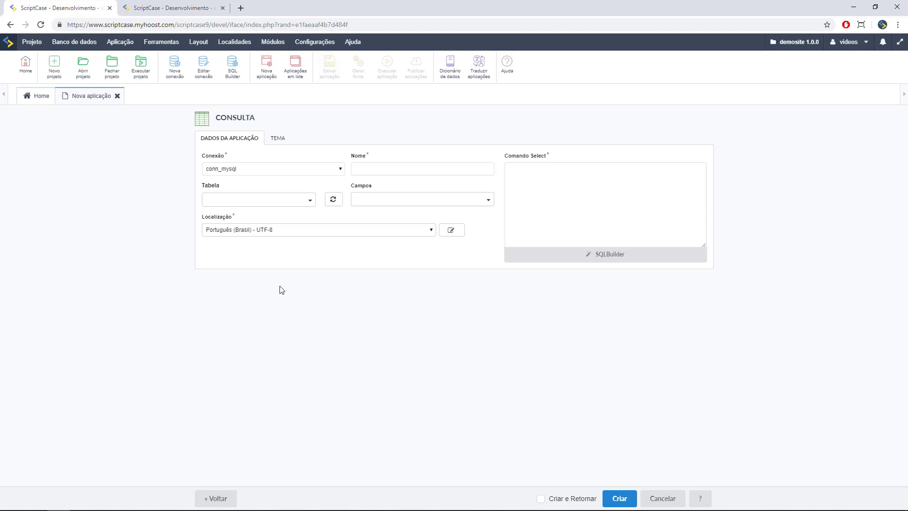
left_click(294, 200)
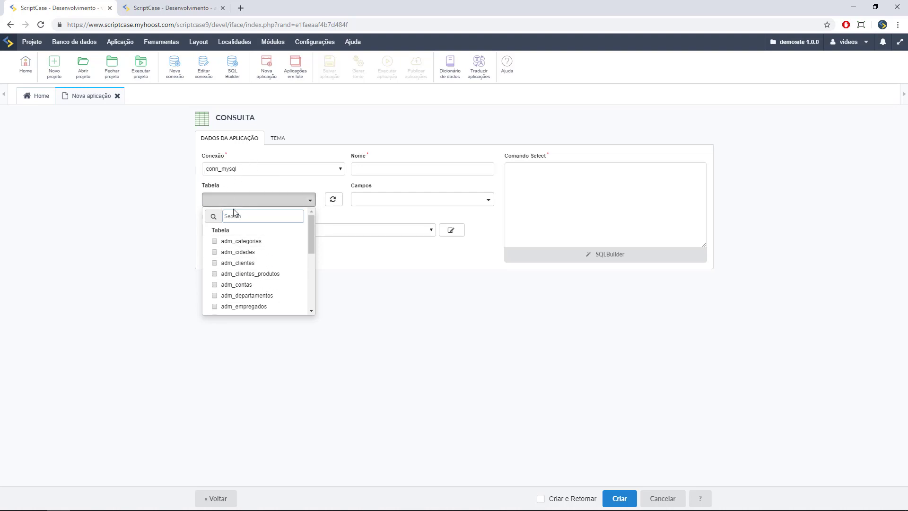
scroll(251, 258, "down", 3)
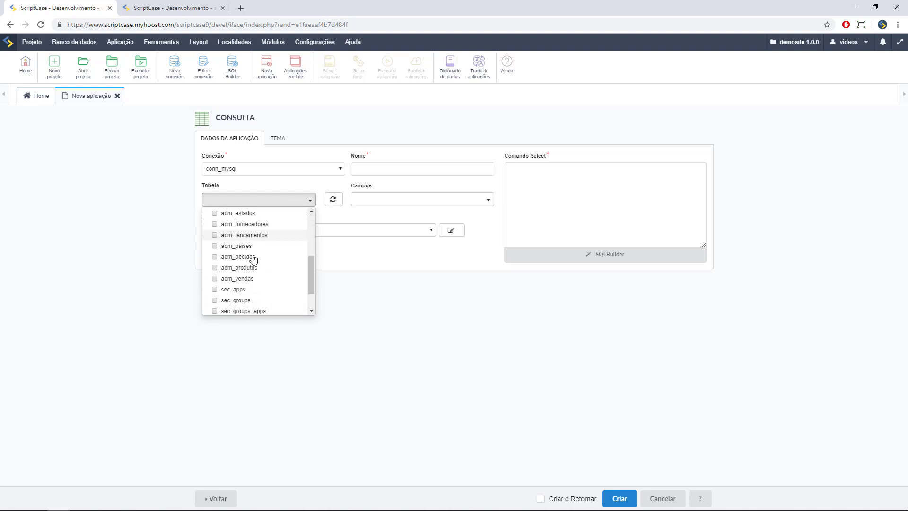
scroll(250, 256, "up", 3)
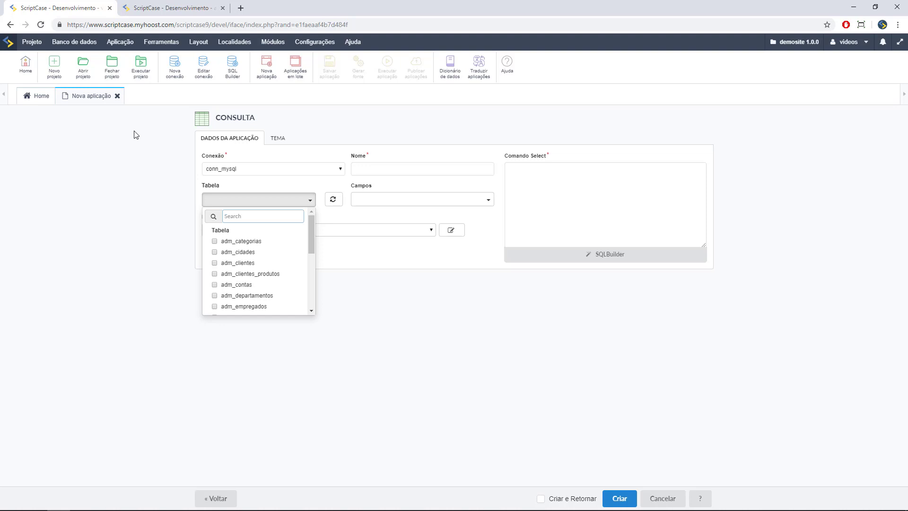
mouse_move(87, 47)
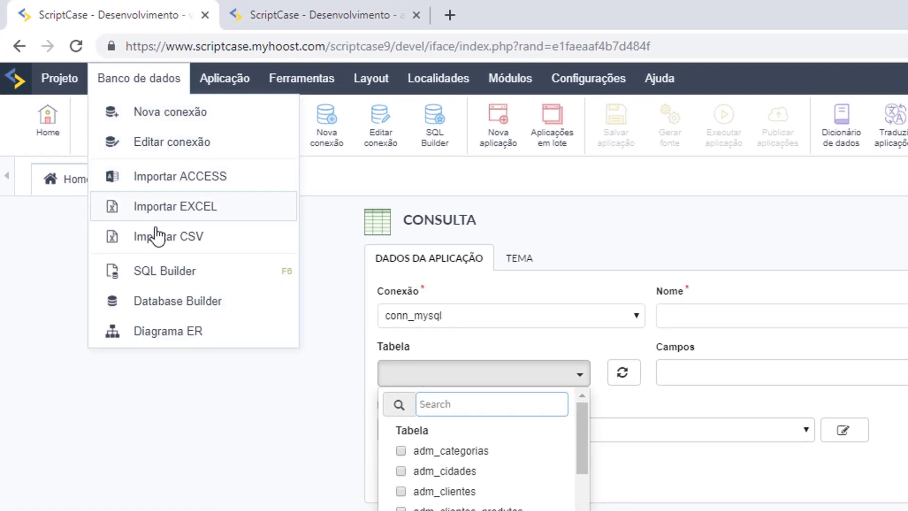
- In Database Builder, inspect the adm_cidades and adm_clientes structures and browse adm_clientes' 92 rows
left_click(176, 302)
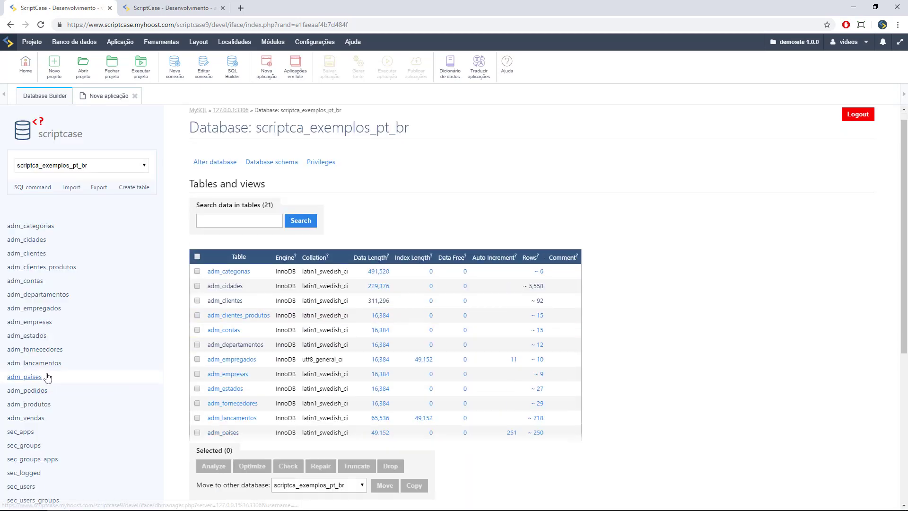
scroll(48, 377, "down", 5)
scroll(50, 407, "up", 5)
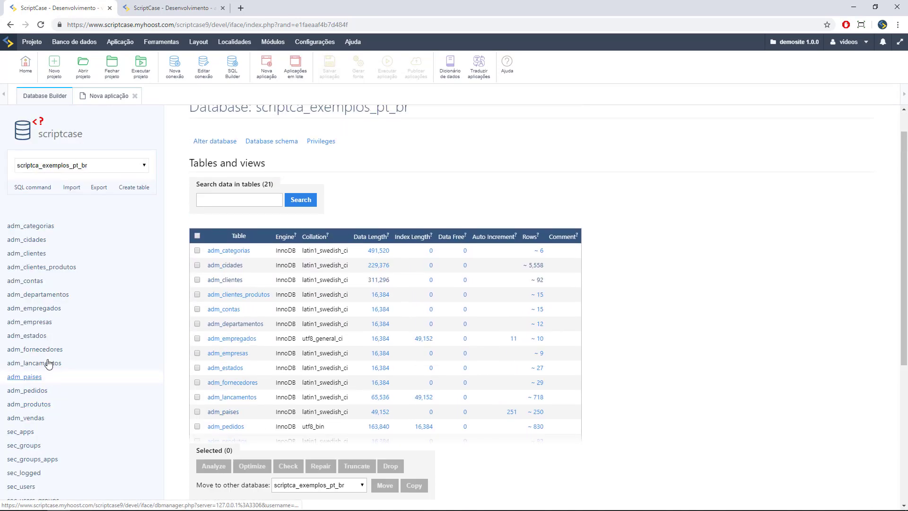
left_click(114, 243)
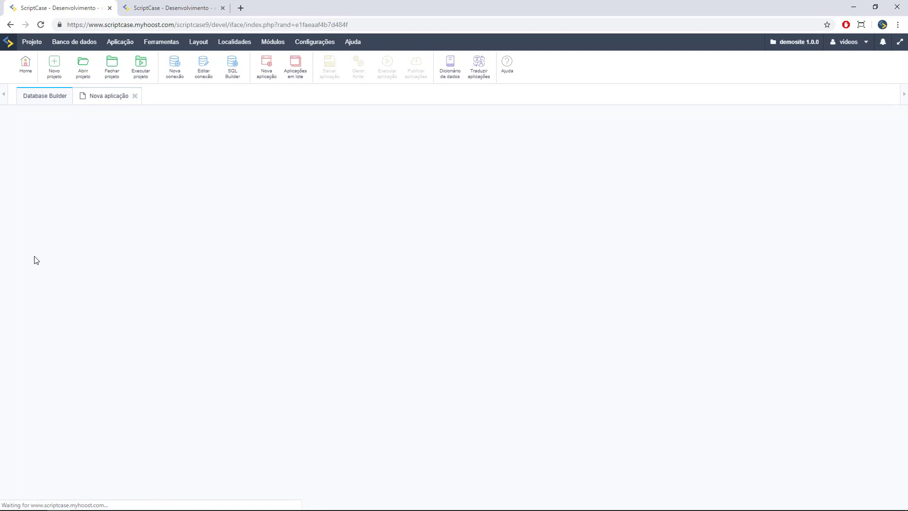
left_click(37, 256)
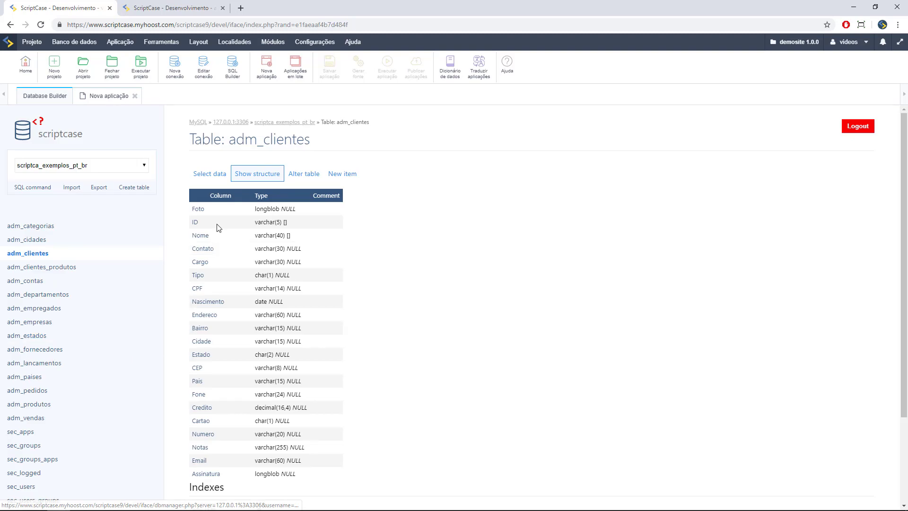
left_click(216, 174)
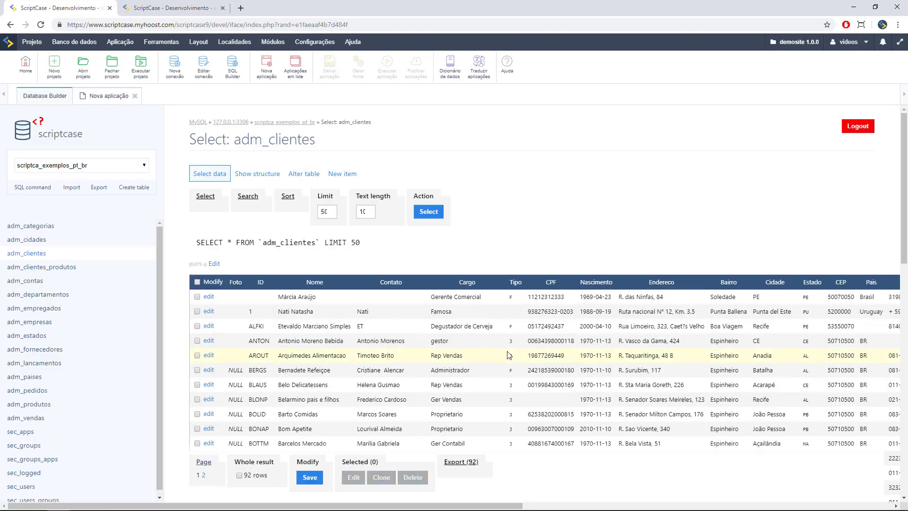
scroll(510, 353, "down", 7)
scroll(538, 374, "down", 4)
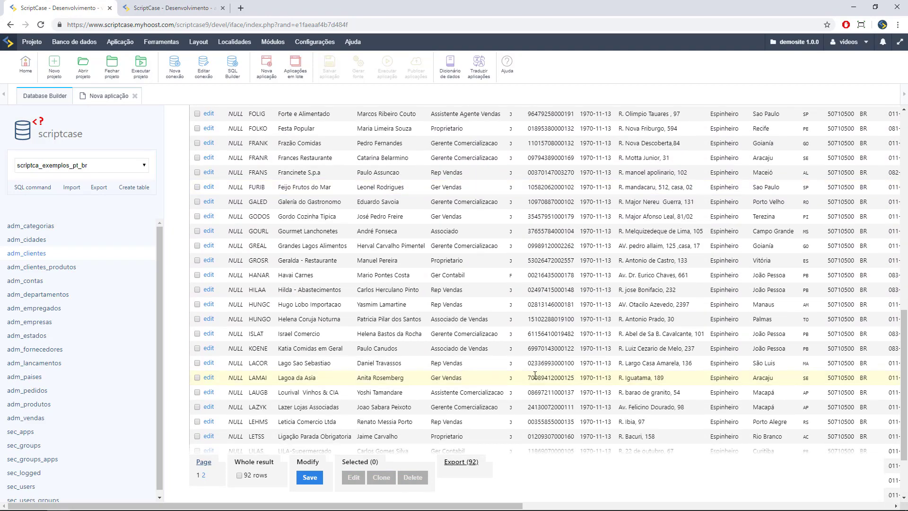
scroll(434, 374, "up", 11)
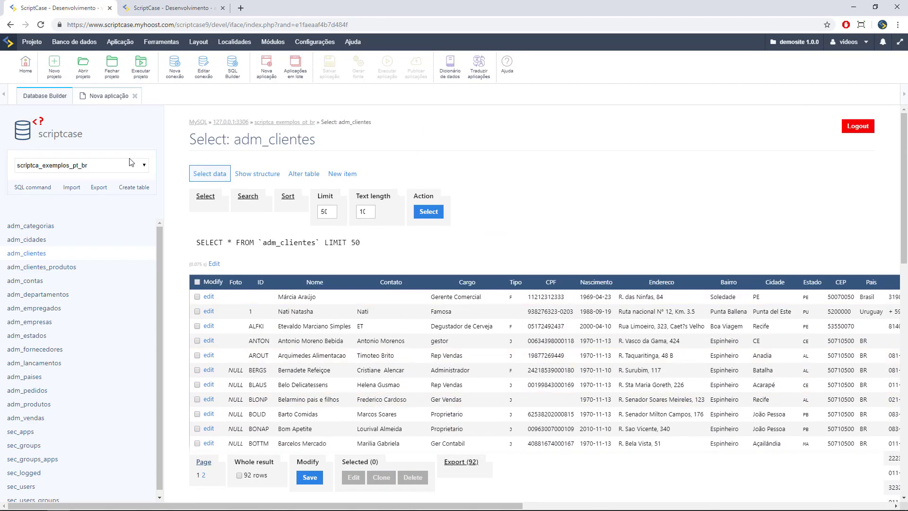
left_click(101, 96)
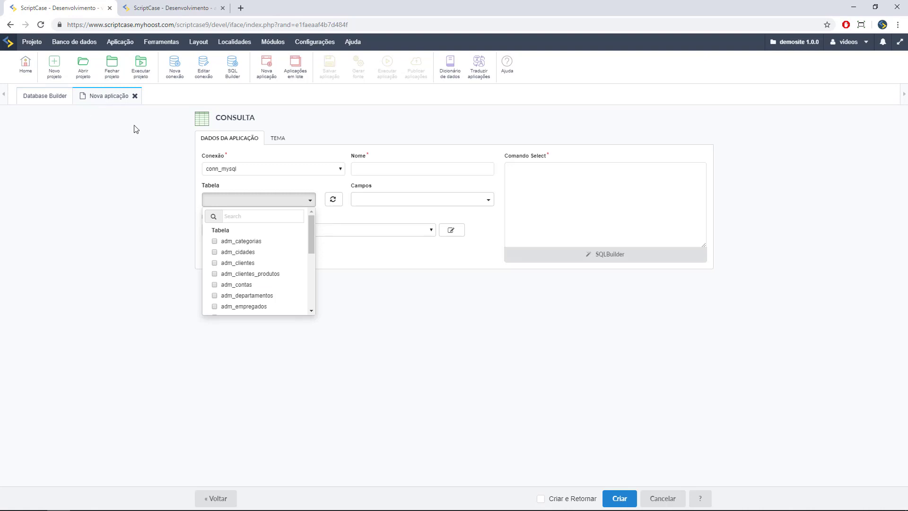
- Check adm_vendas as the grid's table, also trying adm_pedidos and adm_produtos
scroll(254, 269, "down", 2)
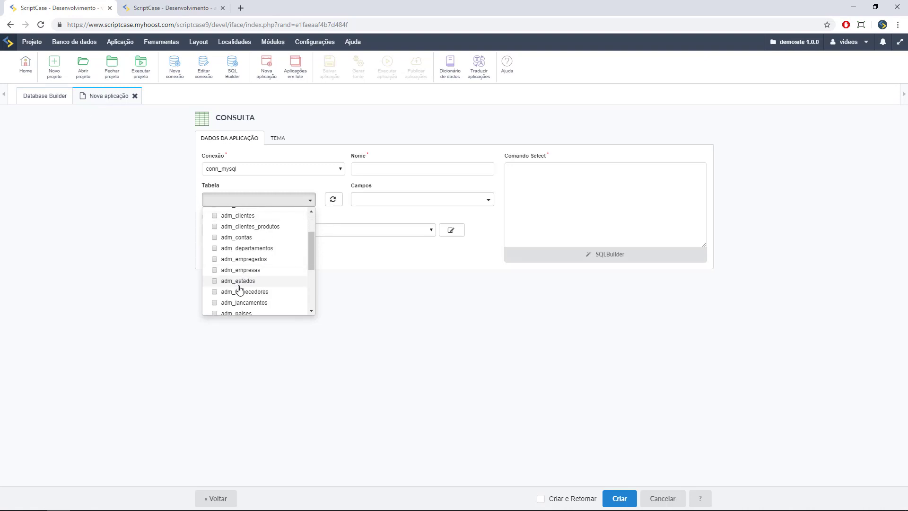
scroll(240, 290, "down", 3)
left_click(232, 298)
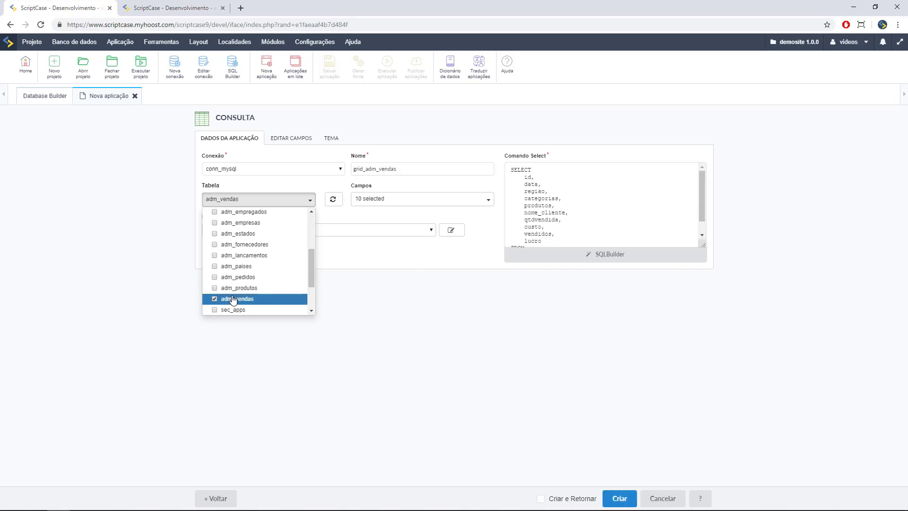
left_click(214, 277)
left_click(215, 289)
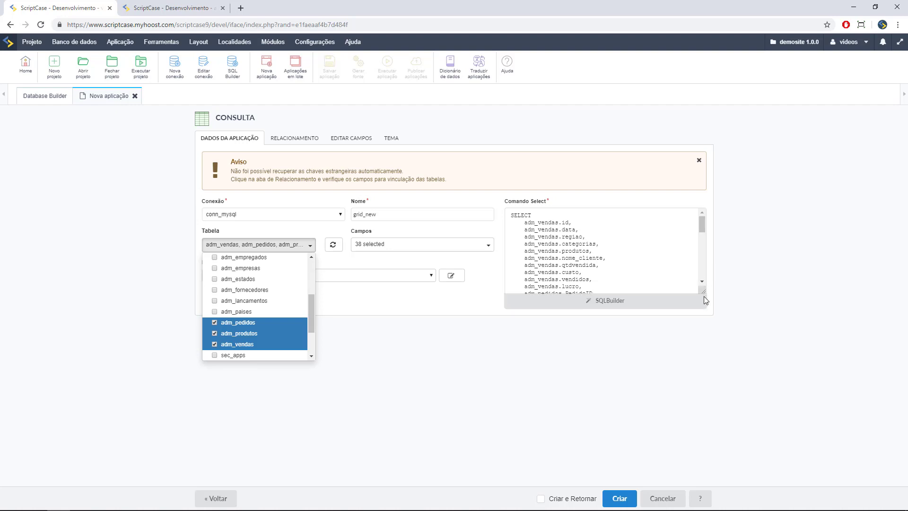
left_click_drag(704, 297, 725, 427)
scroll(657, 349, "down", 3)
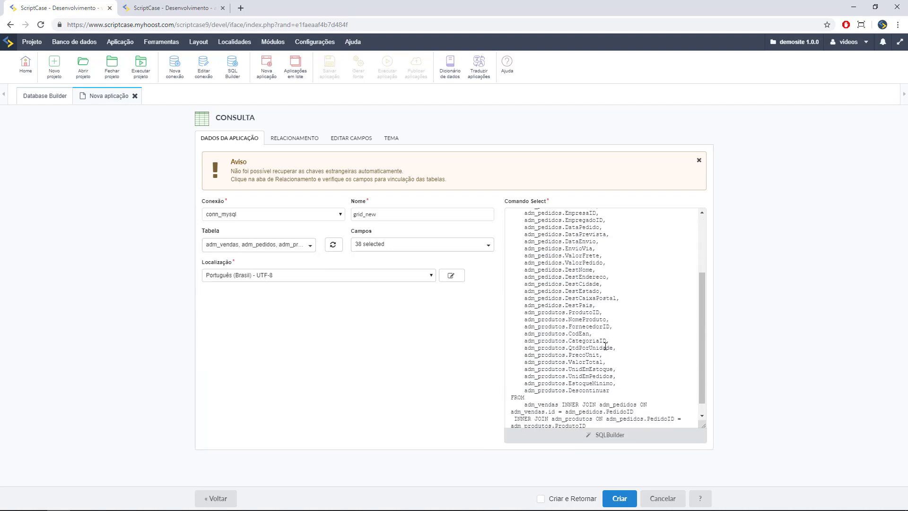
scroll(605, 345, "down", 1)
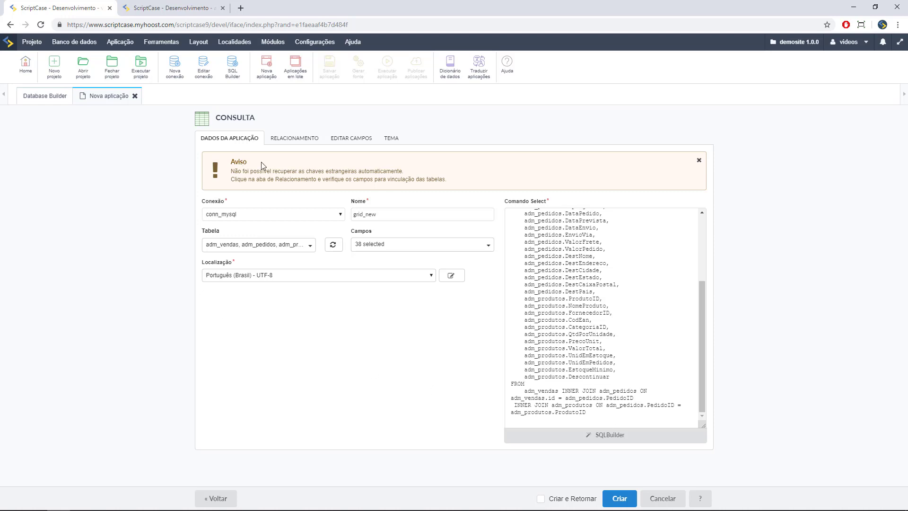
- Uncheck adm_pedidos and adm_produtos, leaving adm_vendas alone, and review its 10 fields
left_click(304, 246)
scroll(284, 278, "down", 5)
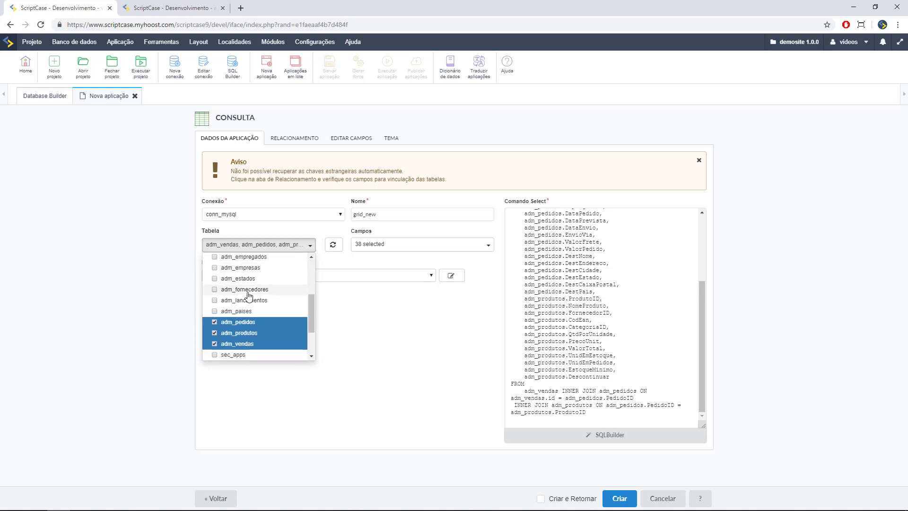
left_click(214, 275)
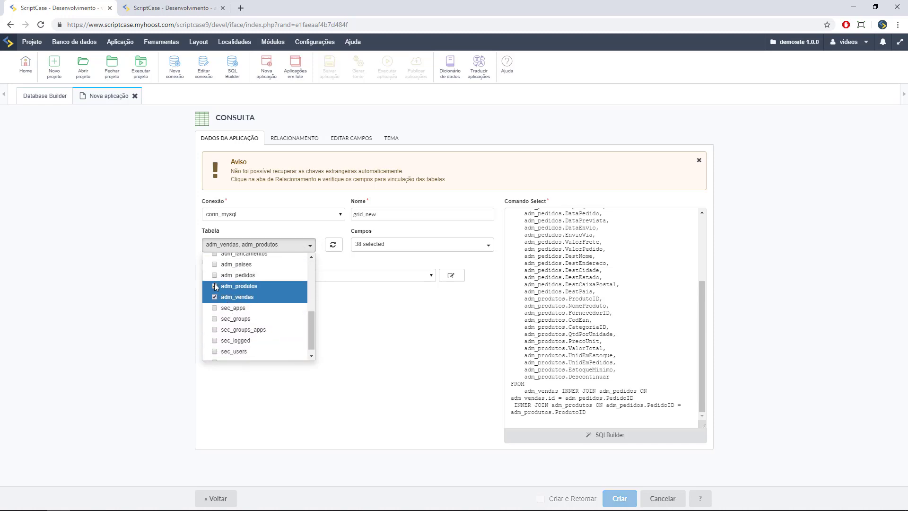
left_click(214, 286)
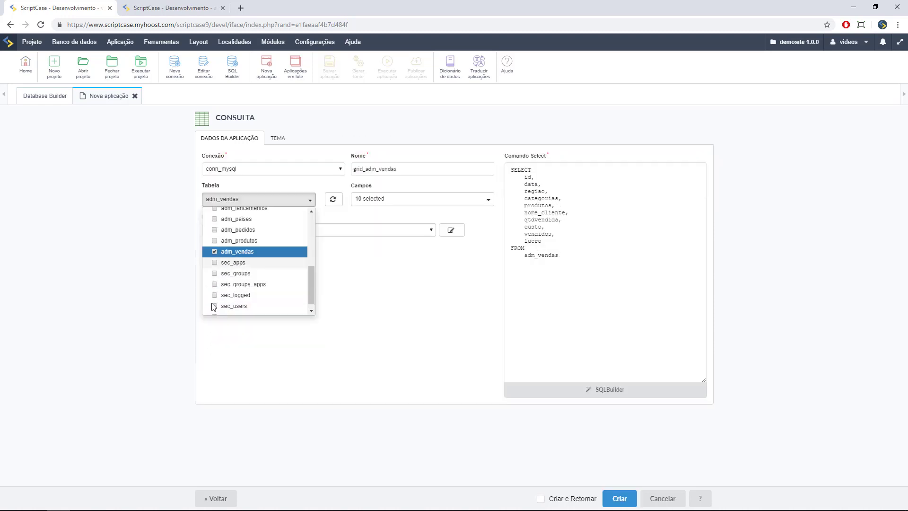
left_click(463, 204)
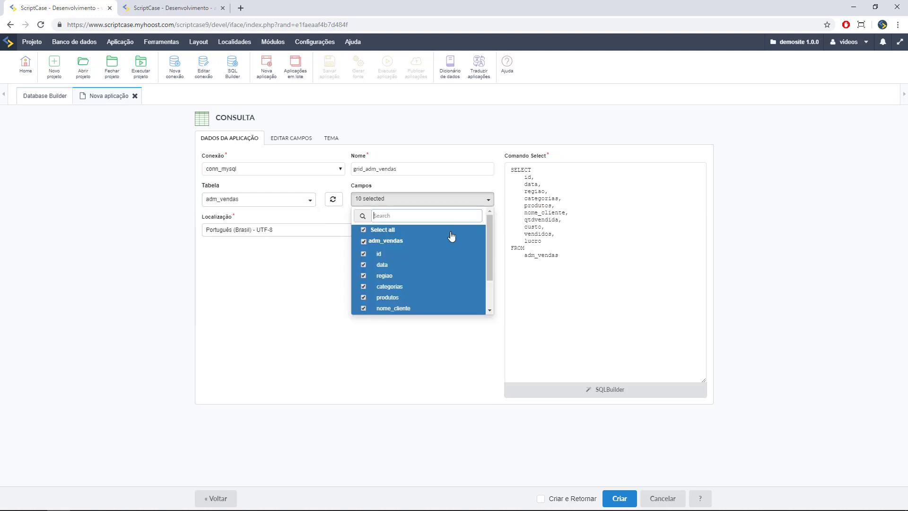
scroll(428, 264, "down", 2)
scroll(427, 263, "up", 2)
left_click(428, 322)
- Replace the Comando Select SQL with the pasted query listing all 10 adm_vendas fields
left_click_drag(585, 264, 480, 163)
key("ctrl+c")
key("BackSpace")
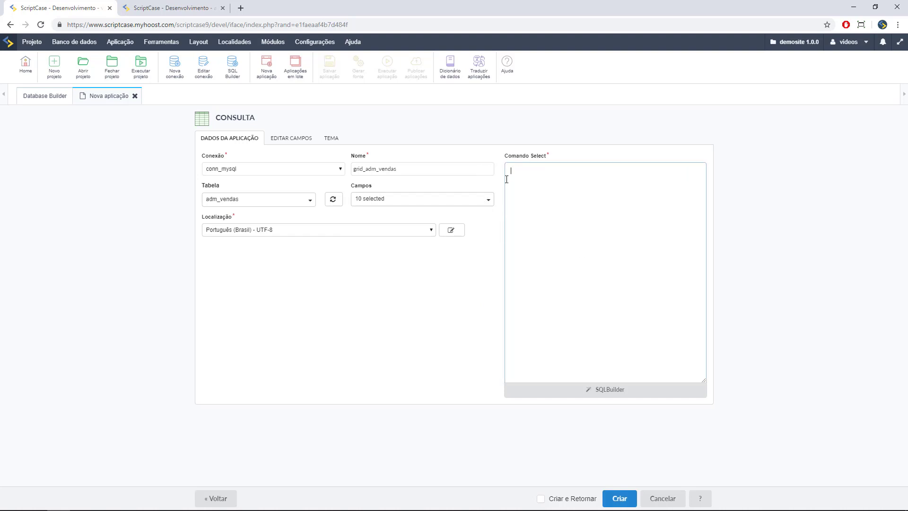
key("ctrl+v")
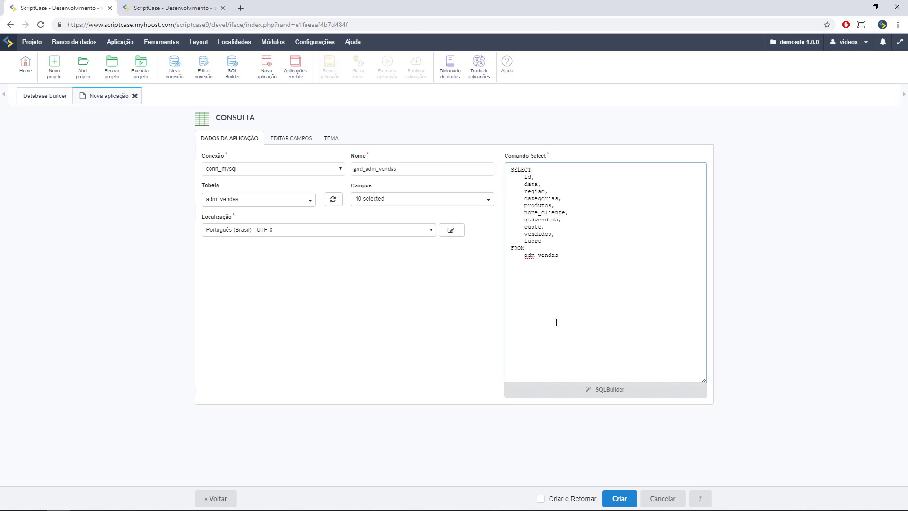
- Open and close SQLBuilder, then bring up the Editar Campos field settings
left_click(600, 394)
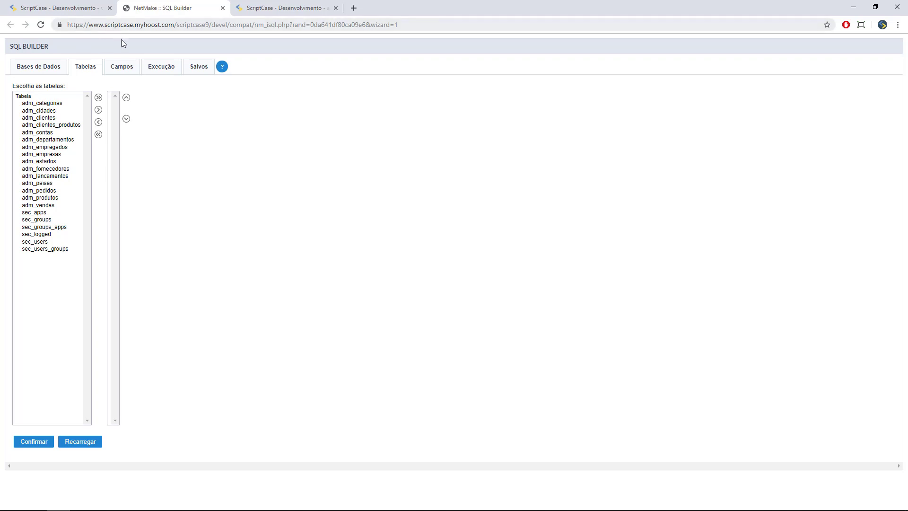
left_click(223, 8)
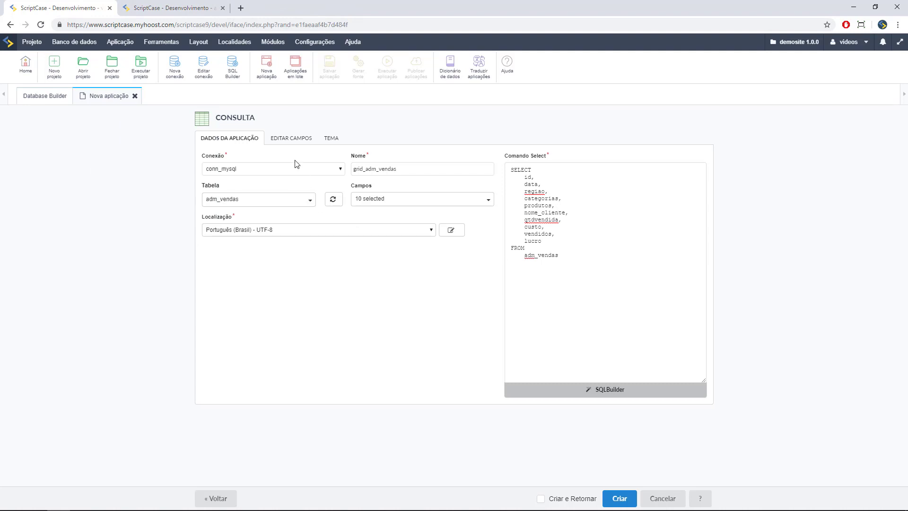
left_click(289, 140)
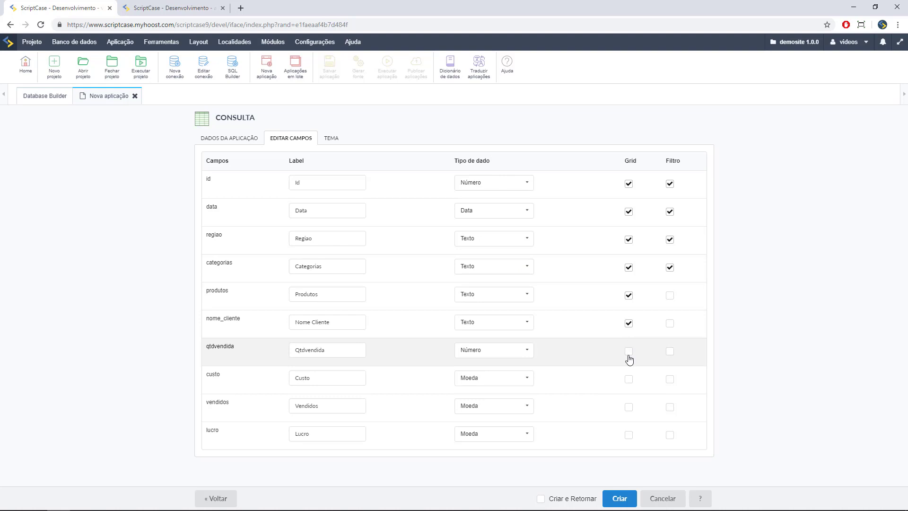
- Enable custo in the grid, keep the Sc9_Rhino theme, and create grid_adm_vendas
left_click(630, 378)
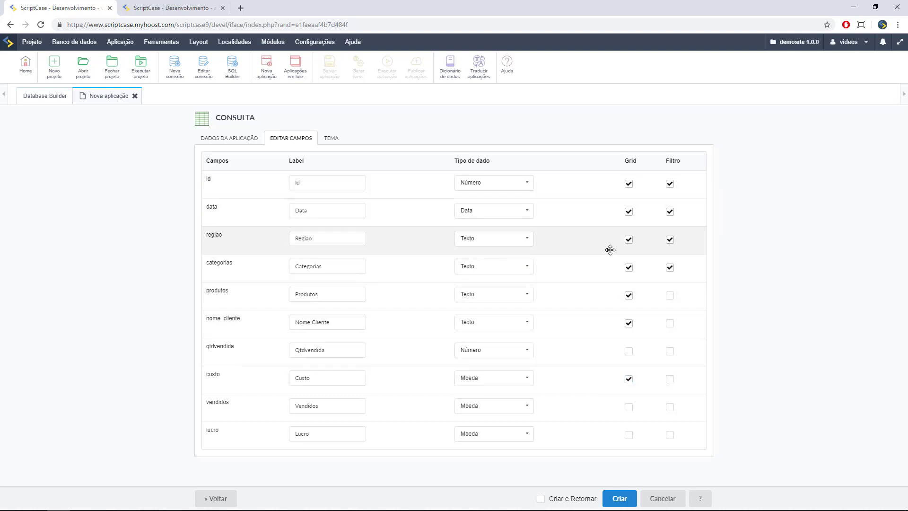
left_click(337, 139)
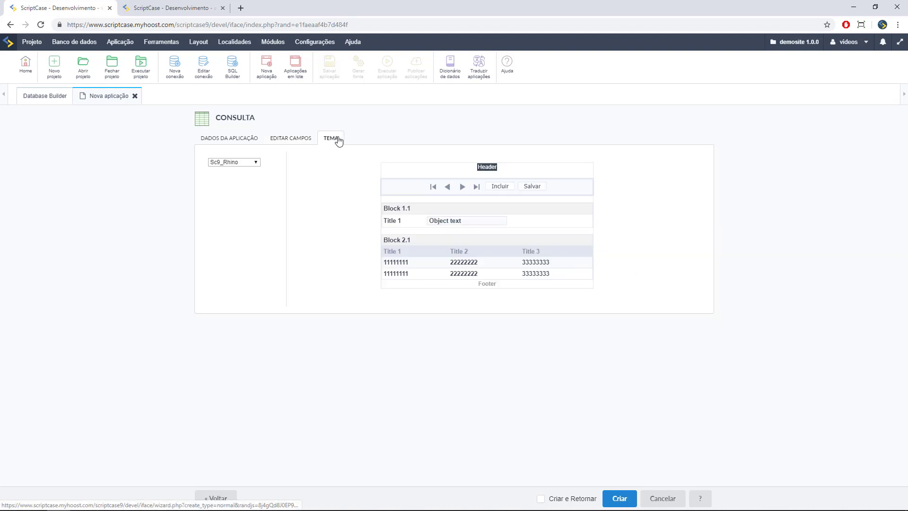
left_click(255, 164)
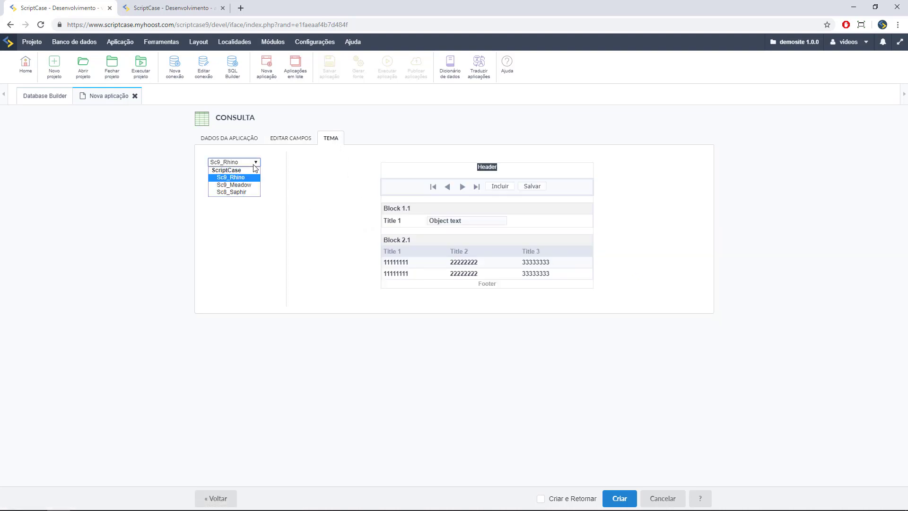
left_click(277, 174)
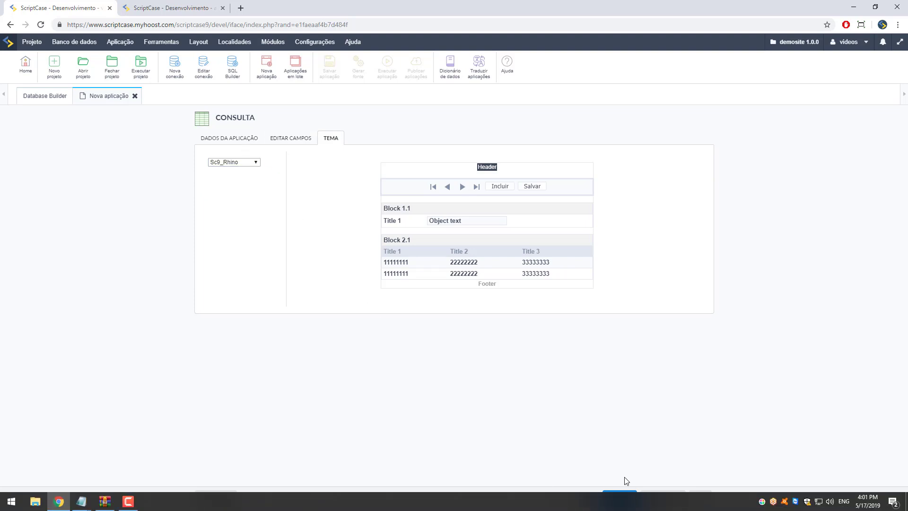
left_click(616, 496)
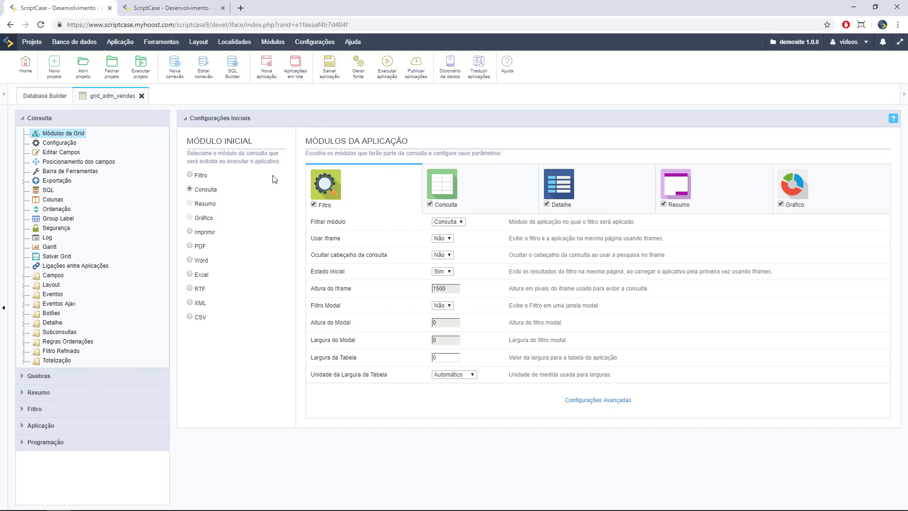
left_click(387, 81)
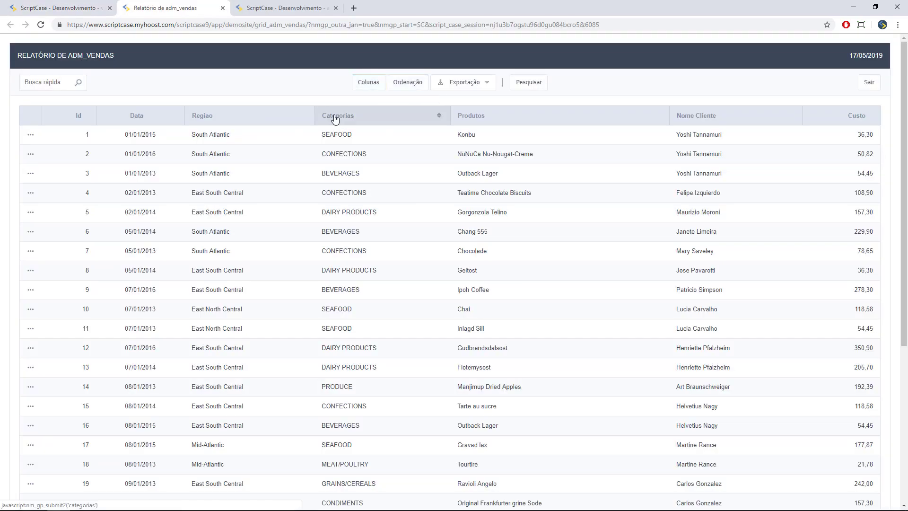
scroll(284, 219, "down", 3)
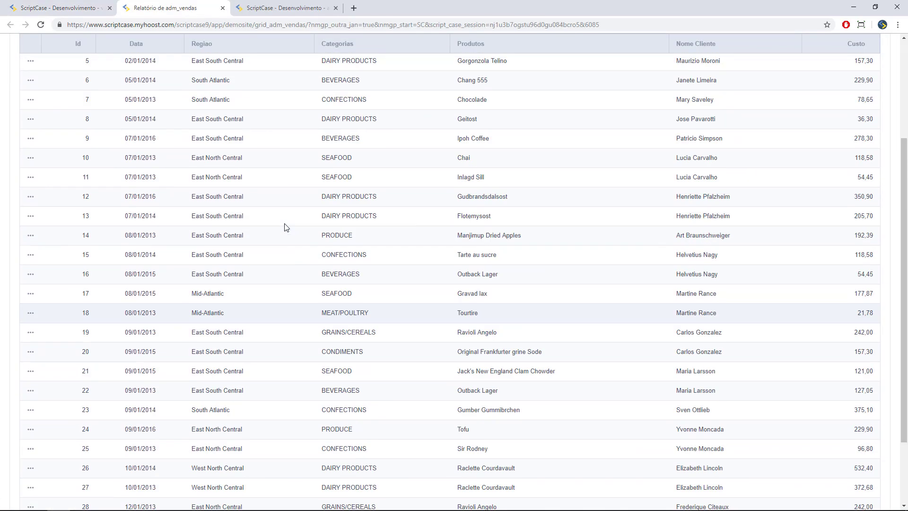
scroll(286, 227, "up", 3)
scroll(286, 227, "down", 5)
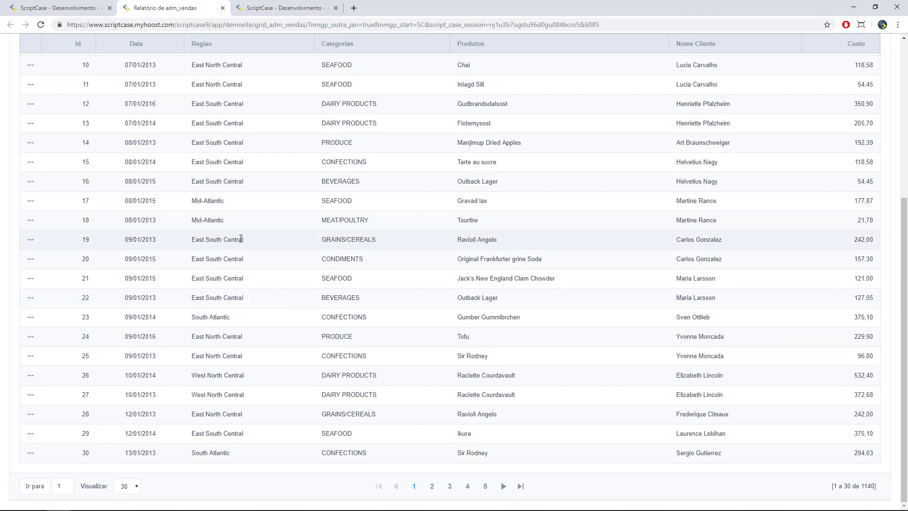
scroll(245, 239, "up", 5)
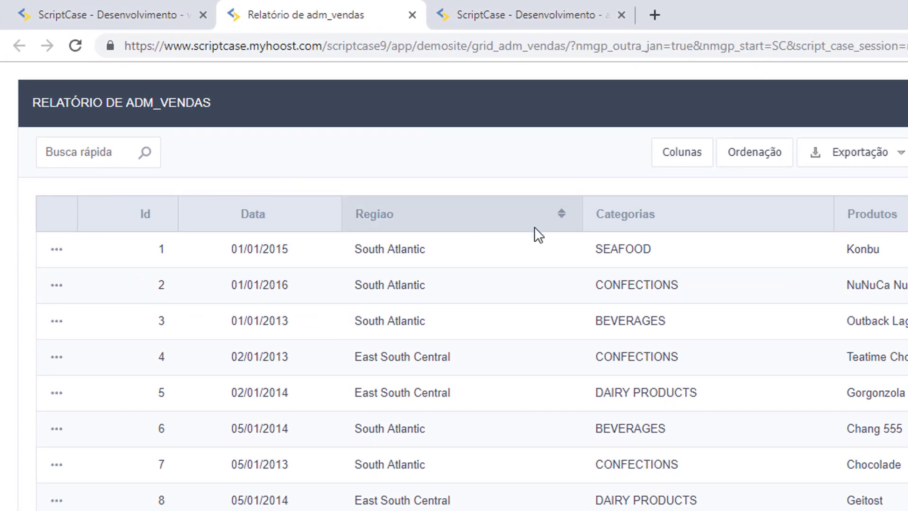
double_click(651, 248)
key("ctrl+c")
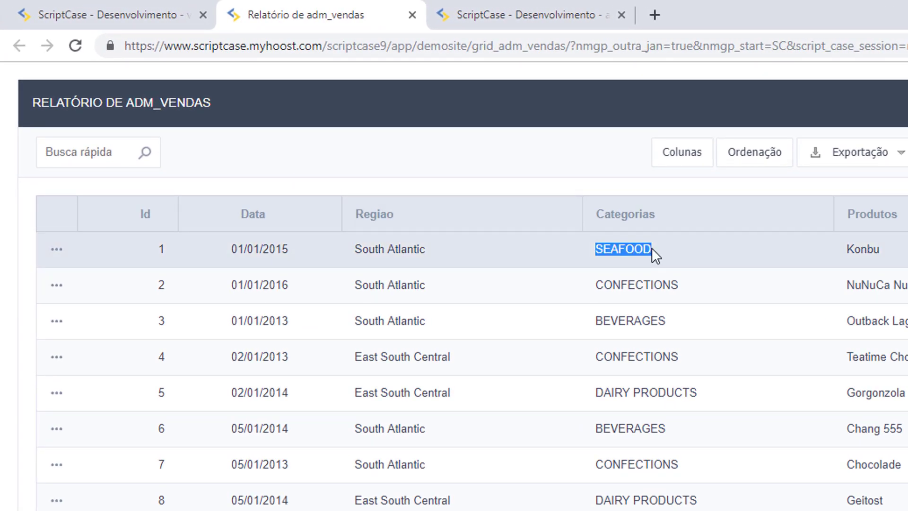
left_click(114, 156)
key("ctrl+v")
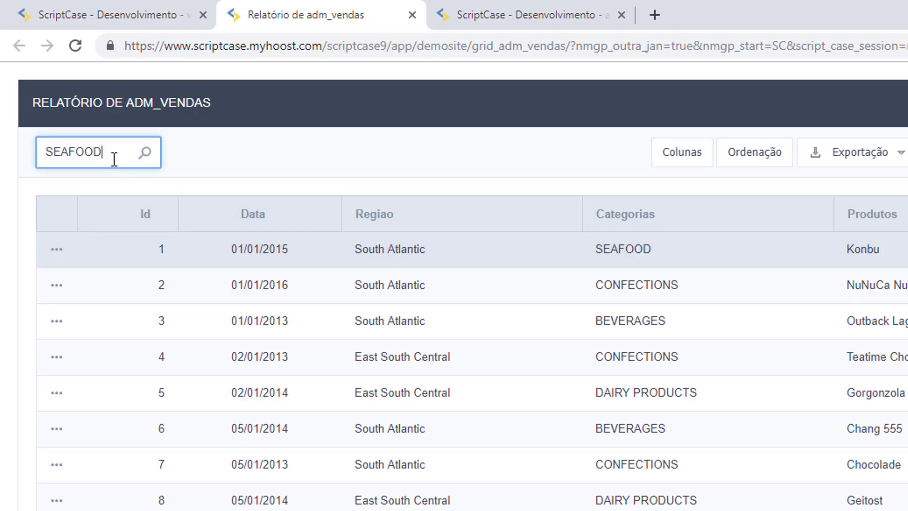
left_click(145, 153)
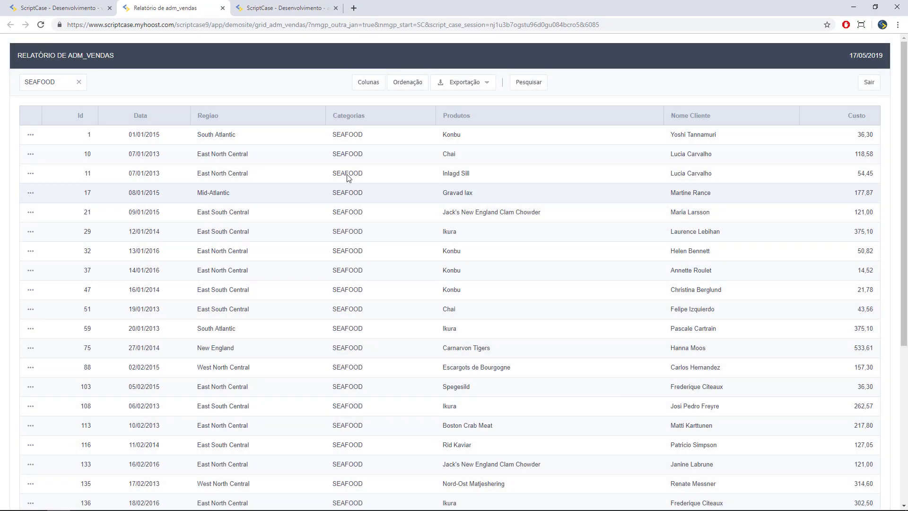
left_click(79, 82)
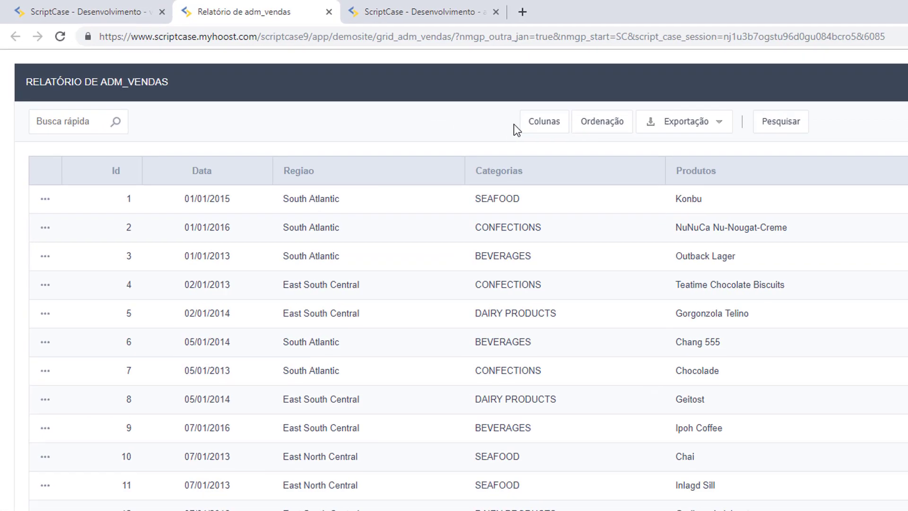
- Remove the Categorias column from the report's displayed columns
left_click(377, 84)
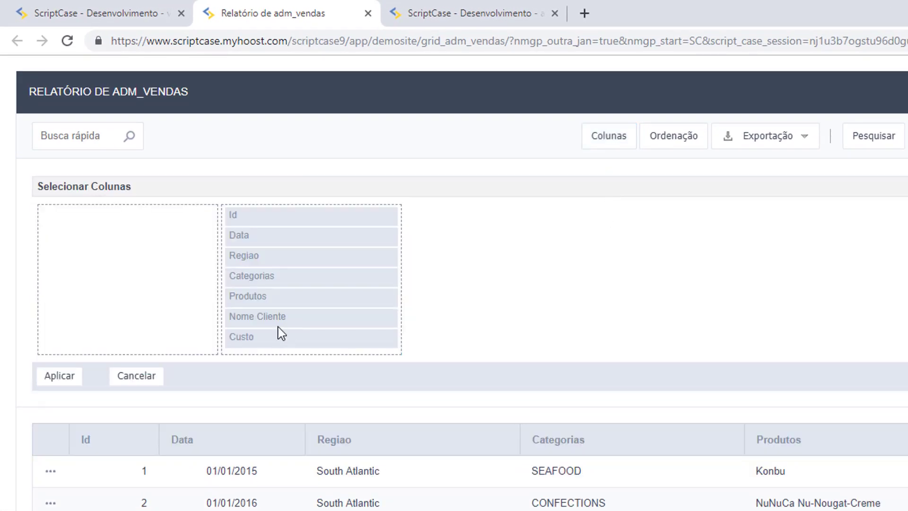
left_click_drag(260, 276, 135, 263)
left_click(73, 376)
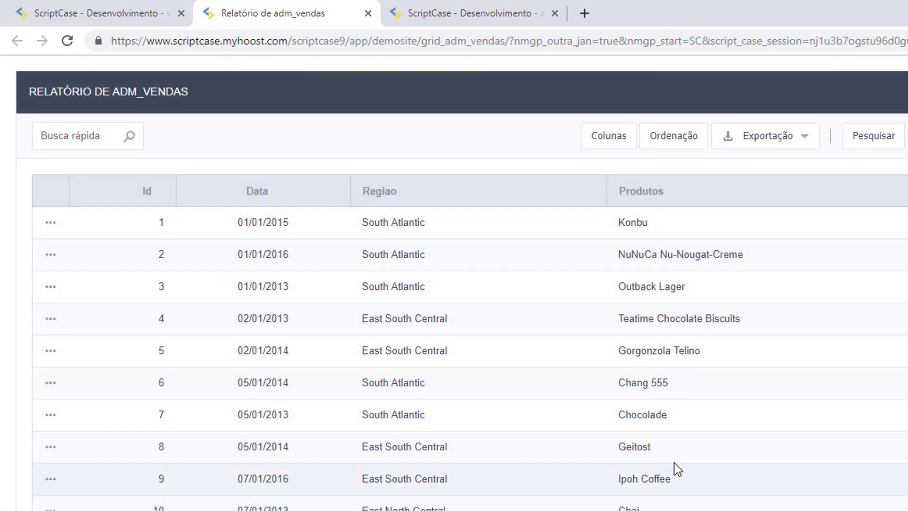
scroll(675, 467, "down", 5)
scroll(675, 462, "up", 5)
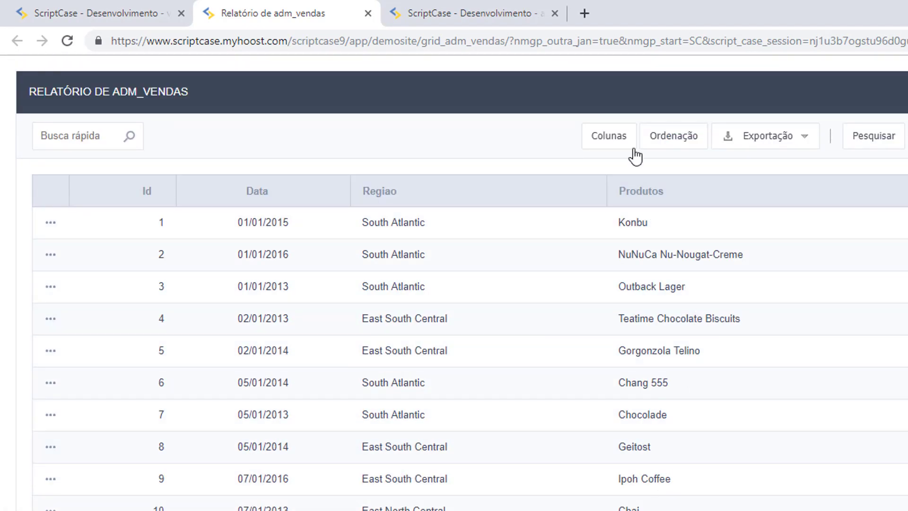
- Sort the report by Regiao ascending, then Categorias descending
left_click(657, 143)
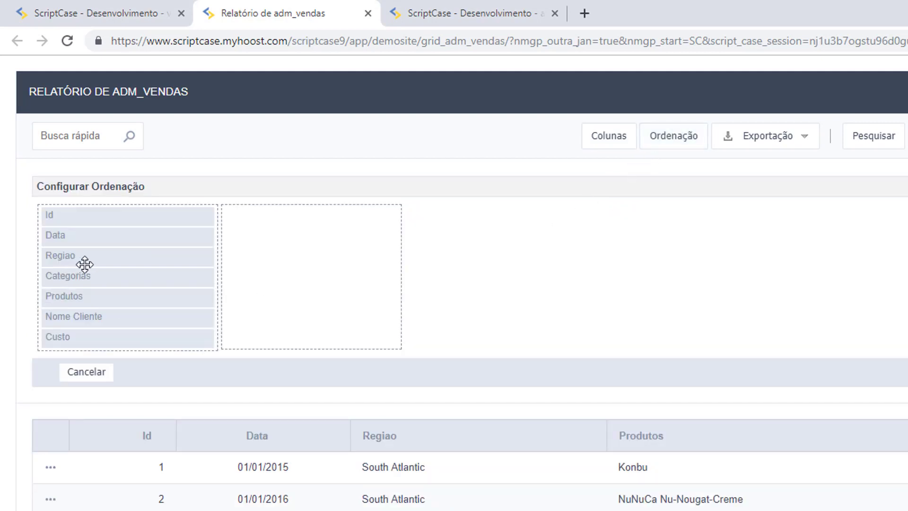
left_click_drag(85, 258, 291, 239)
left_click_drag(157, 256, 299, 237)
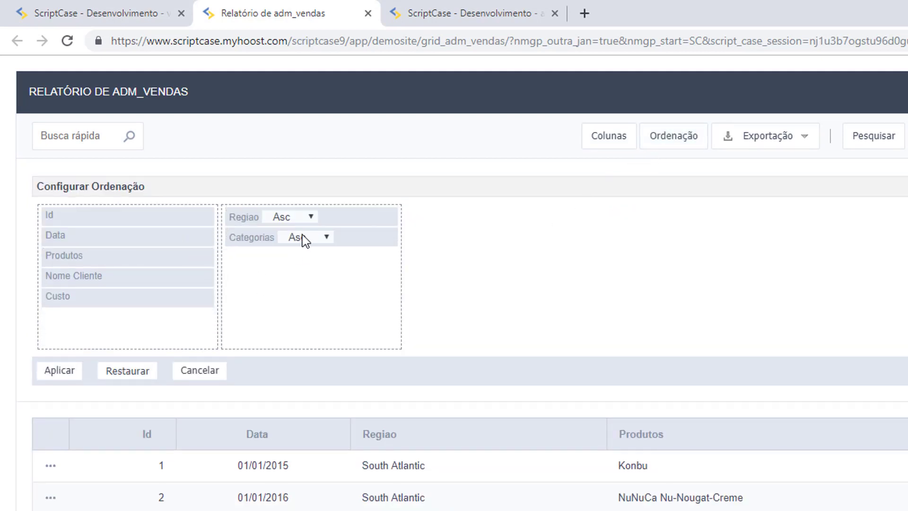
left_click(307, 220)
left_click(298, 237)
left_click(295, 240)
left_click(302, 264)
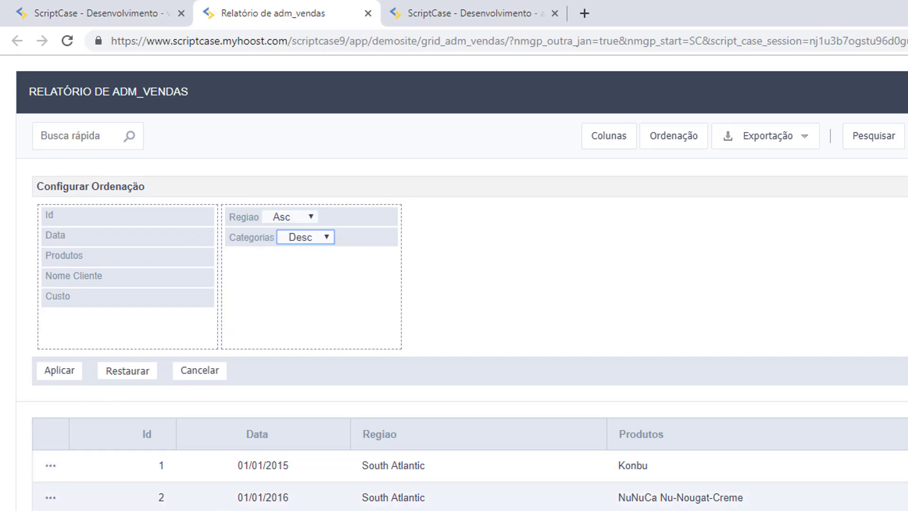
left_click(60, 371)
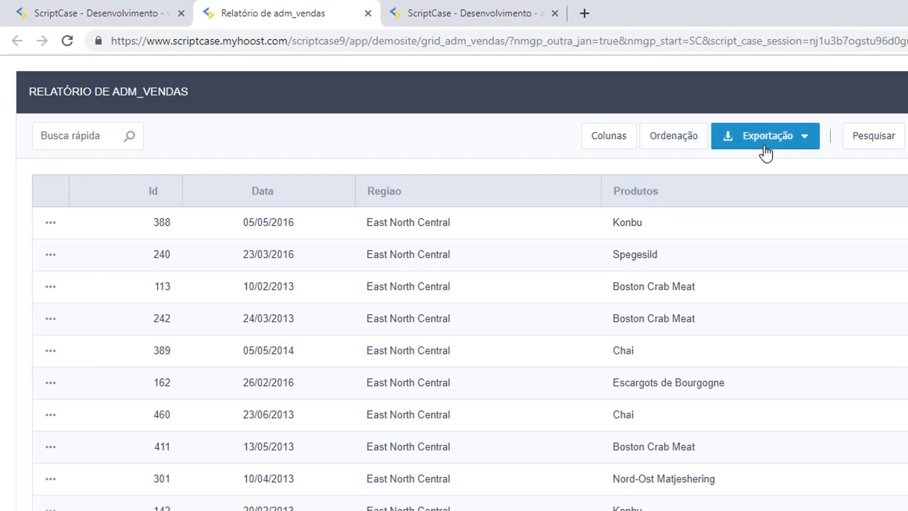
left_click(712, 144)
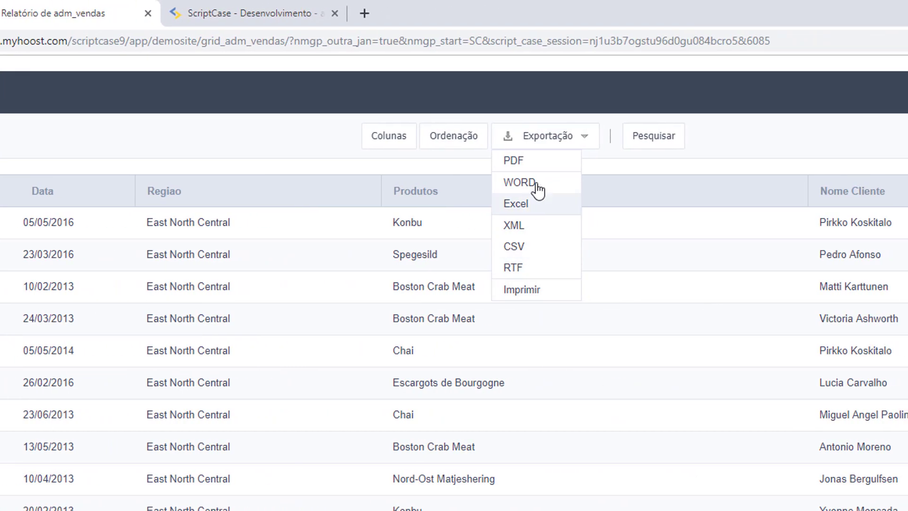
left_click(668, 144)
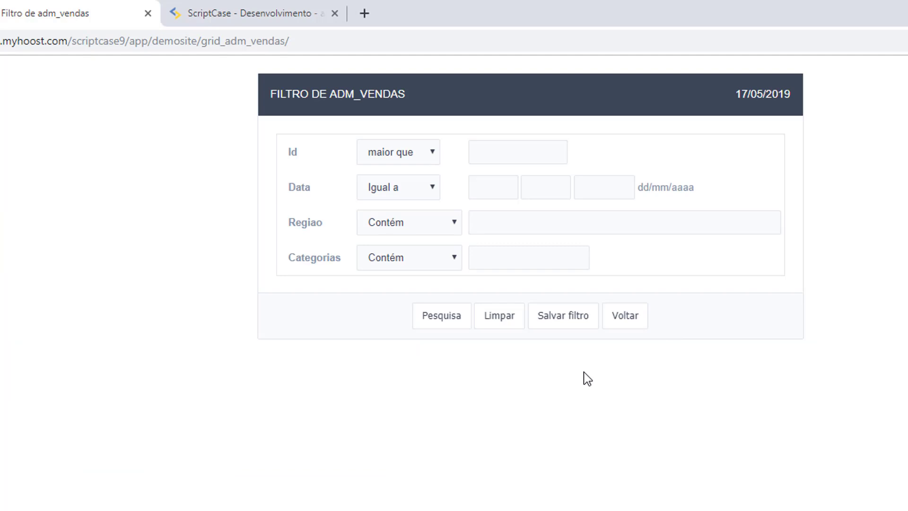
left_click(633, 326)
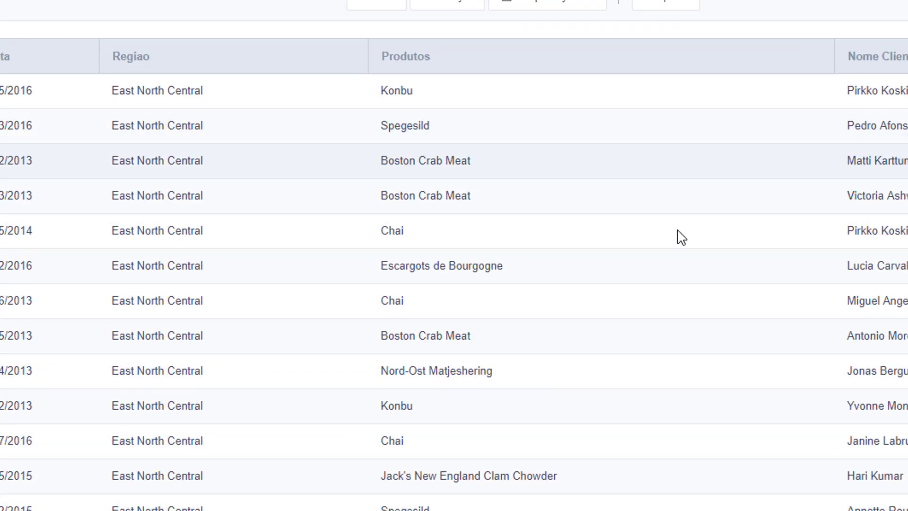
- Page through the results to pages 2 and 3, then jump to page 30
scroll(665, 355, "down", 5)
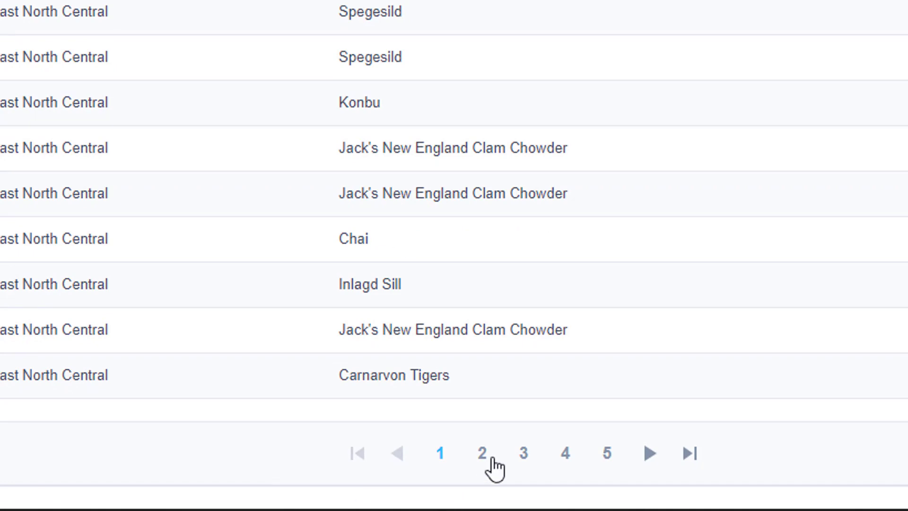
left_click(644, 454)
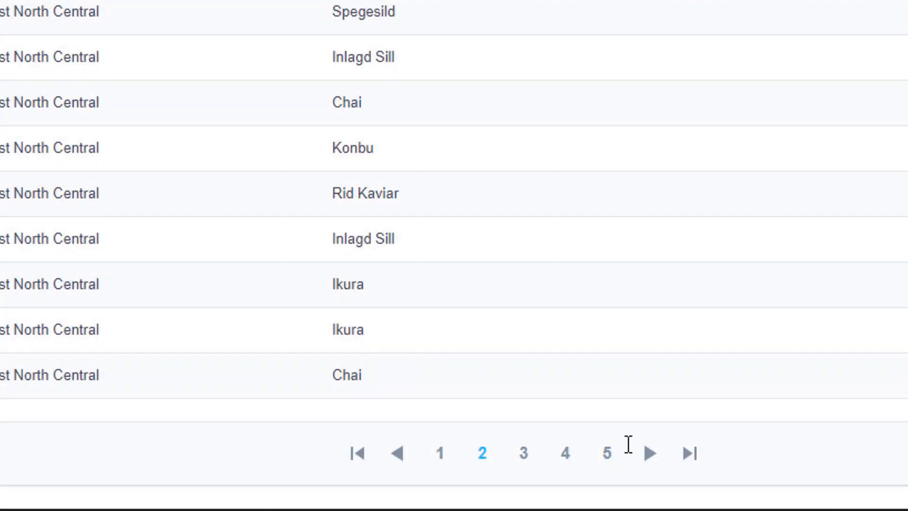
left_click(646, 462)
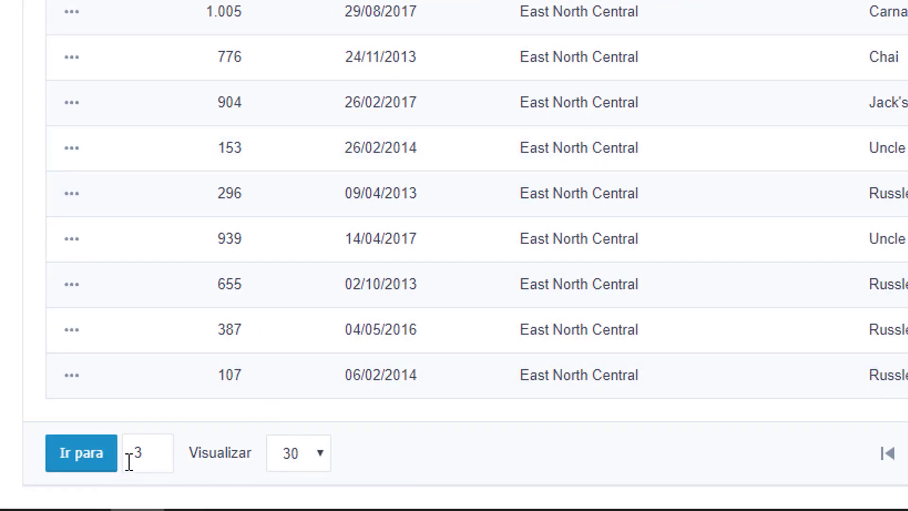
left_click(134, 452)
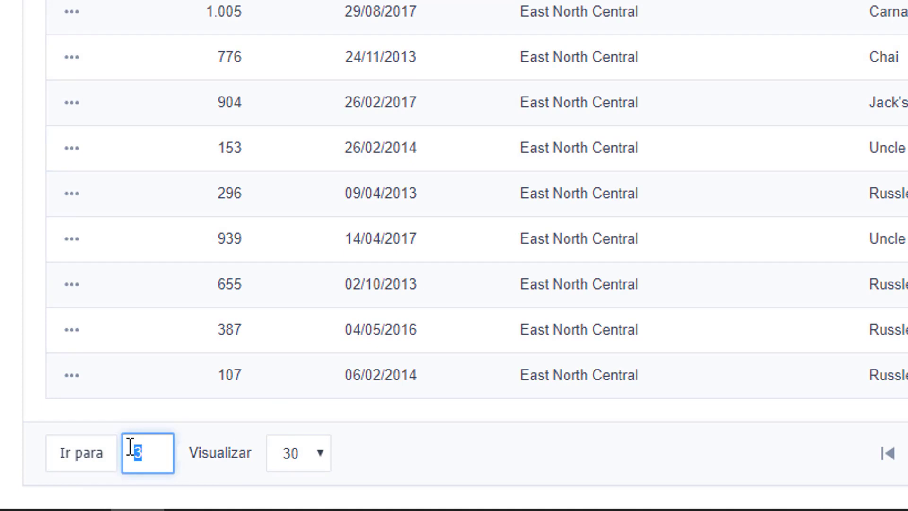
type("30")
left_click(92, 459)
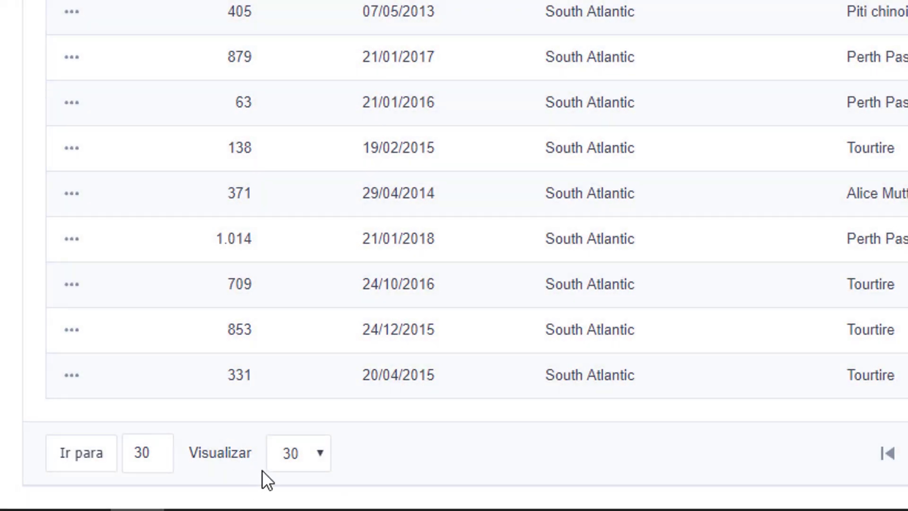
- Show 50 rows per page and check the record range 871 to 920 of 1140
left_click(286, 457)
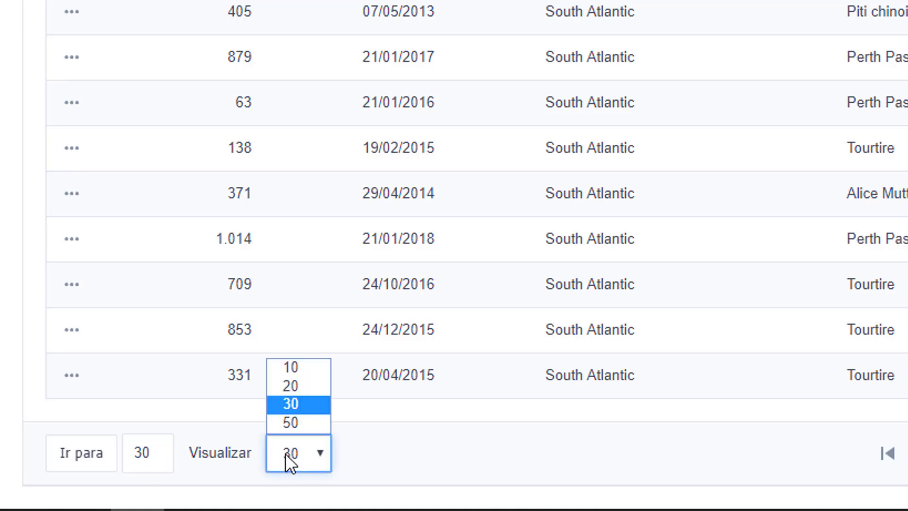
left_click(294, 419)
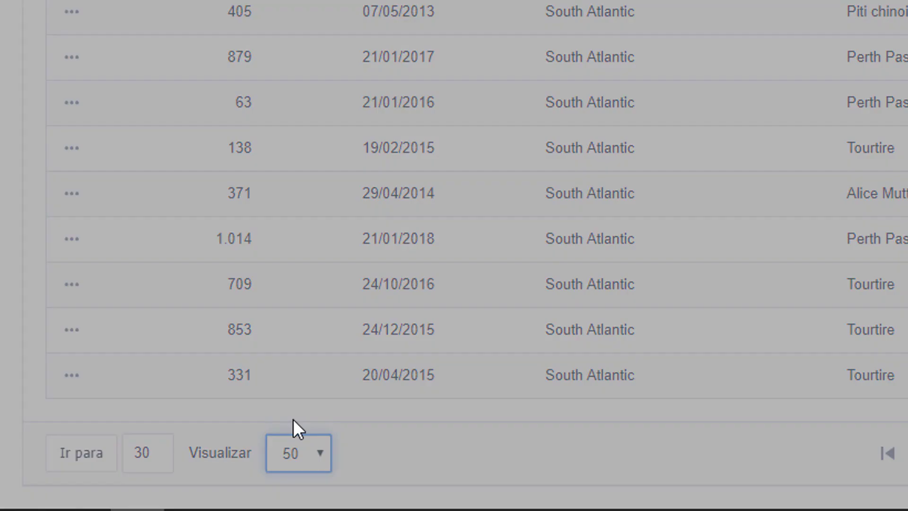
scroll(693, 237, "down", 15)
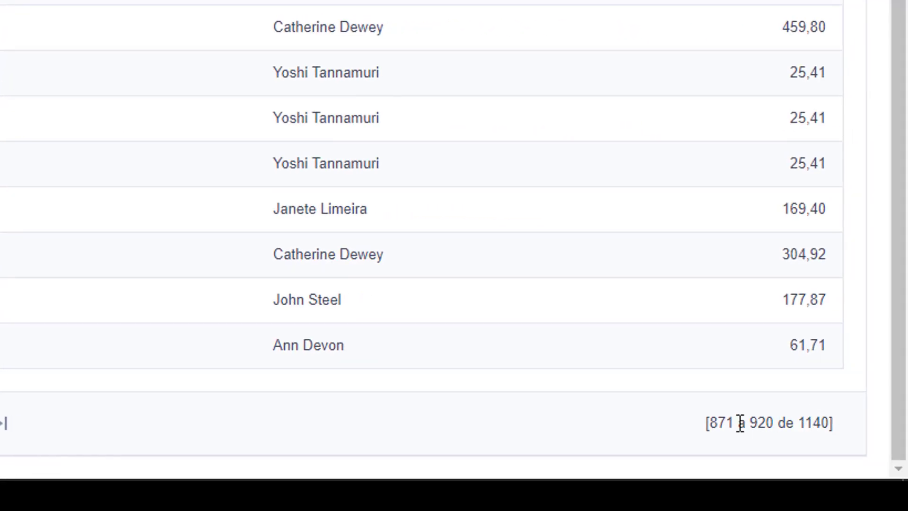
left_click_drag(710, 422, 844, 424)
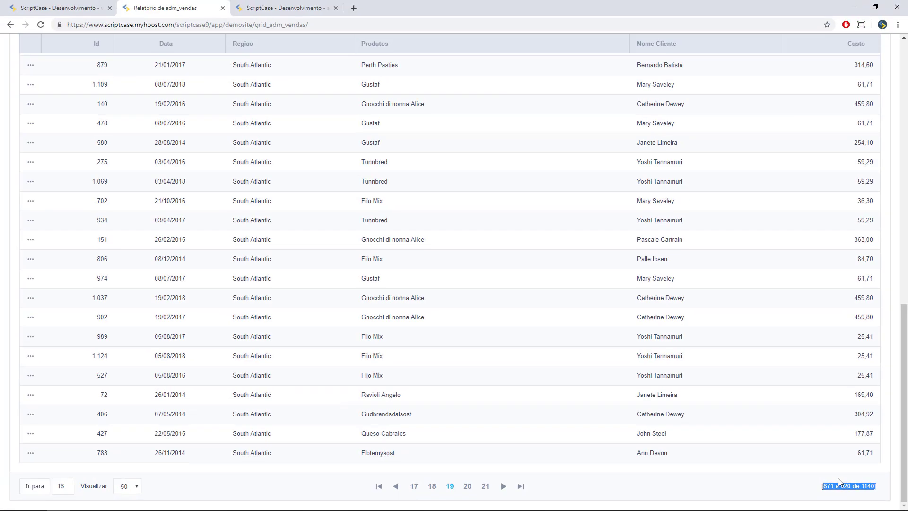
scroll(551, 324, "up", 10)
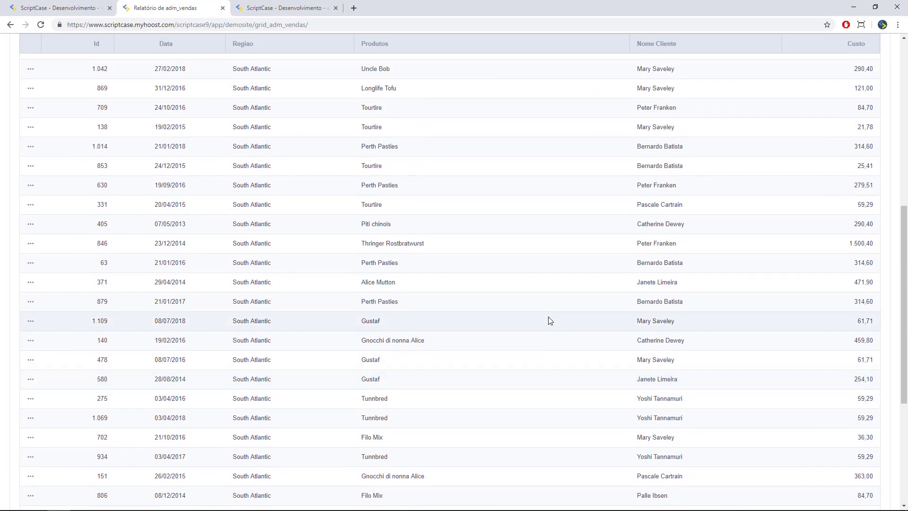
scroll(552, 324, "up", 4)
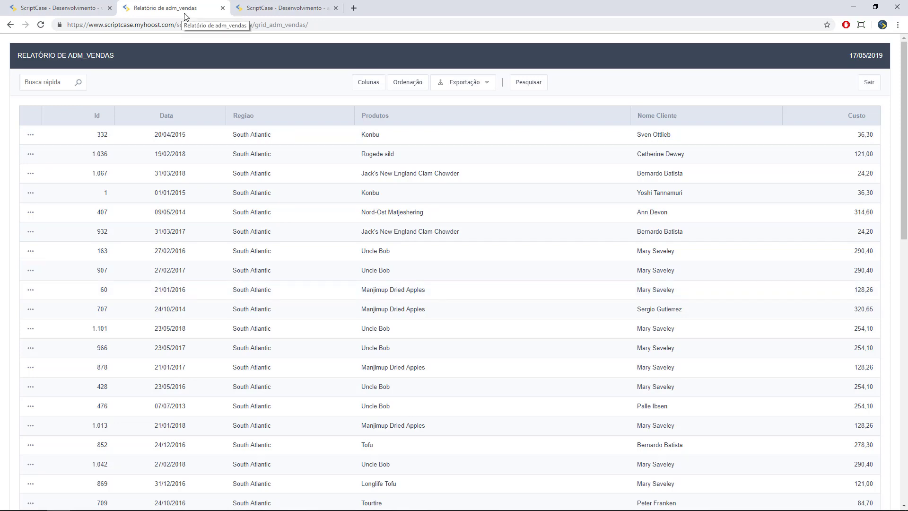
- Return to the development tab and collapse, then re-expand, the Consulta settings group
left_click(66, 8)
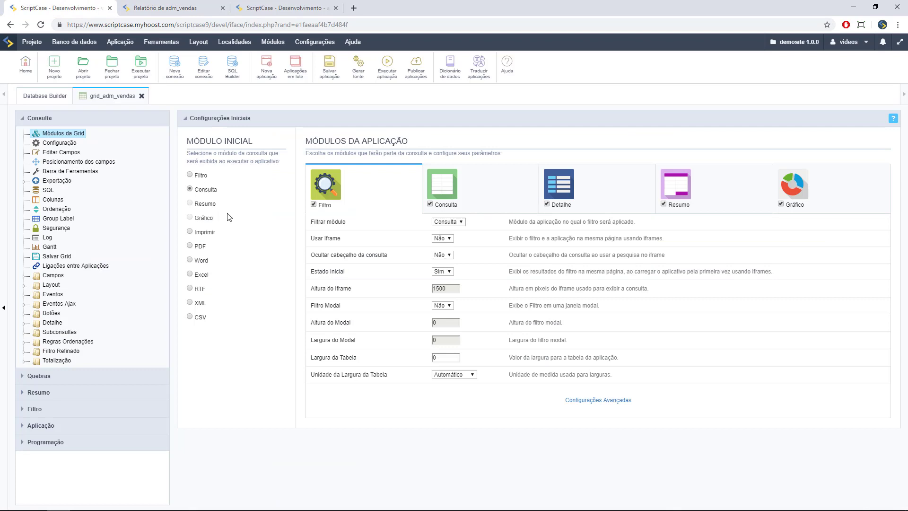
left_click(28, 120)
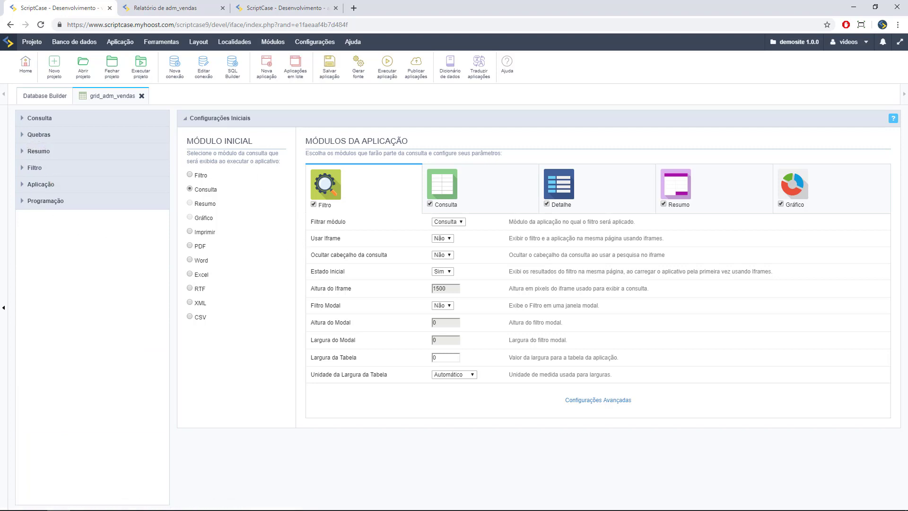
left_click(55, 123)
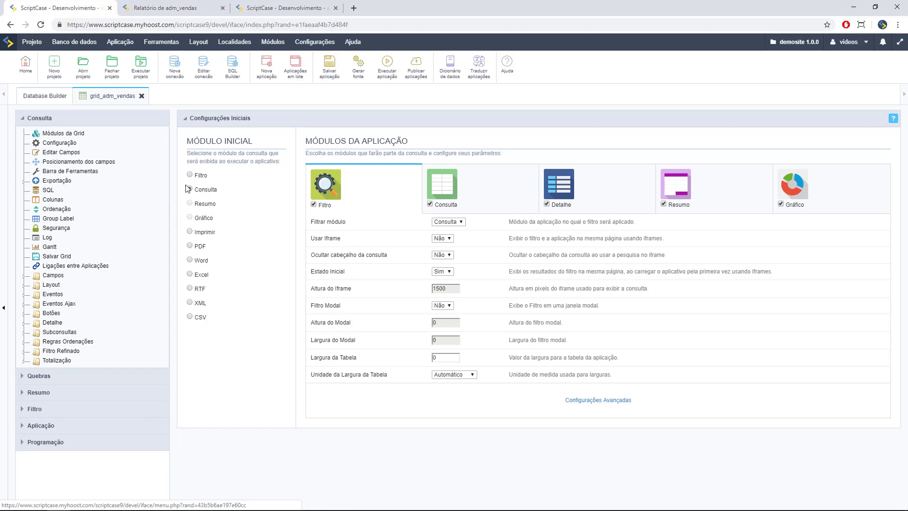
- Run grid_adm_vendas, submit the Filtro de adm_vendas search, then return to development
left_click(387, 66)
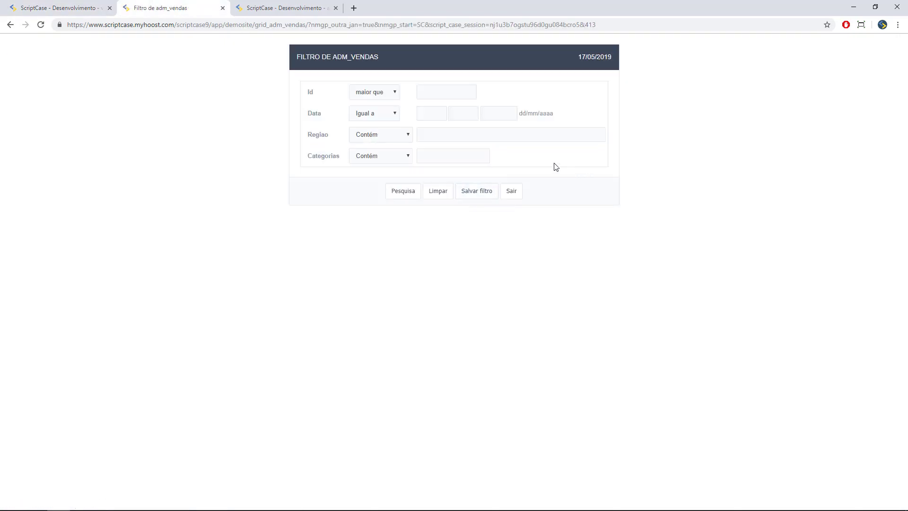
left_click(399, 194)
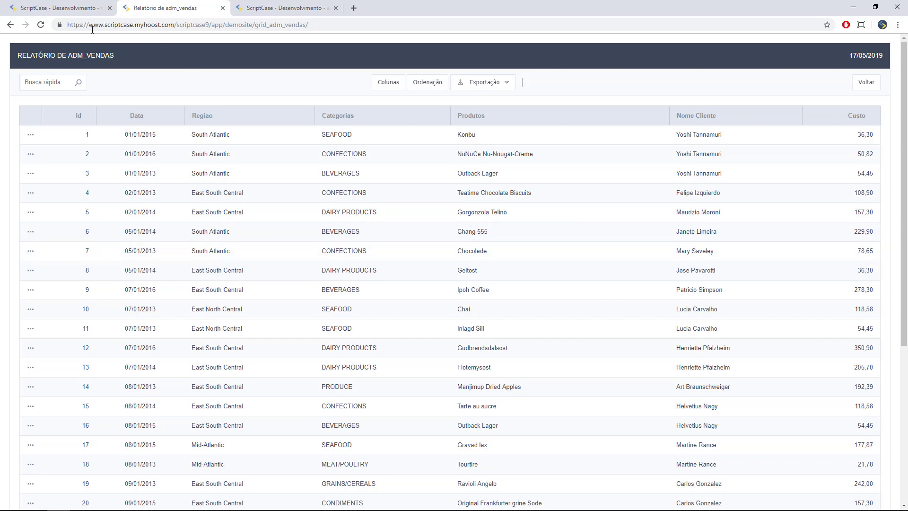
left_click(56, 8)
mouse_move(75, 41)
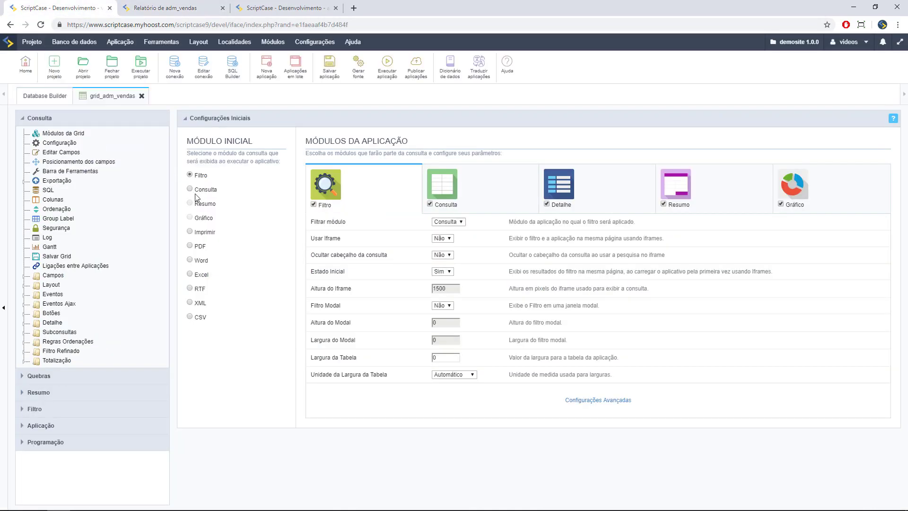
- Save the app and tick qtdvendida, regiao and categorias as refined filter fields
left_click(61, 351)
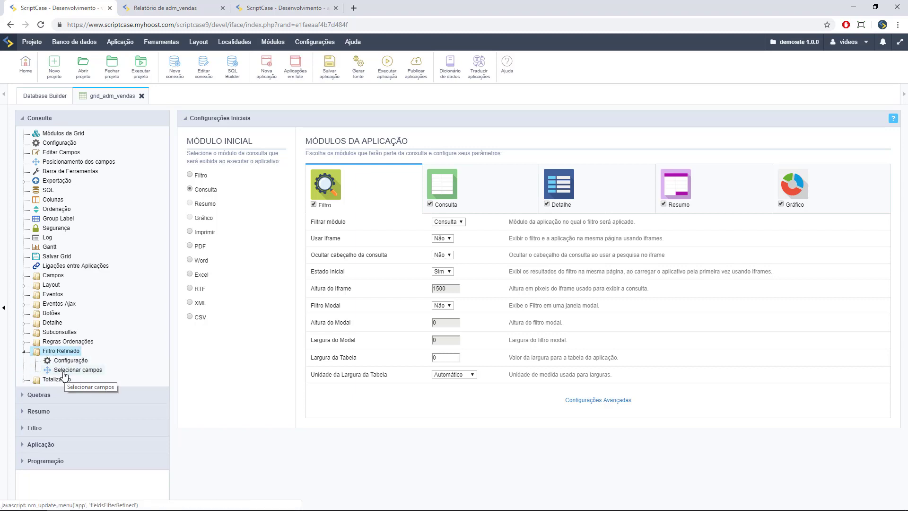
left_click(64, 372)
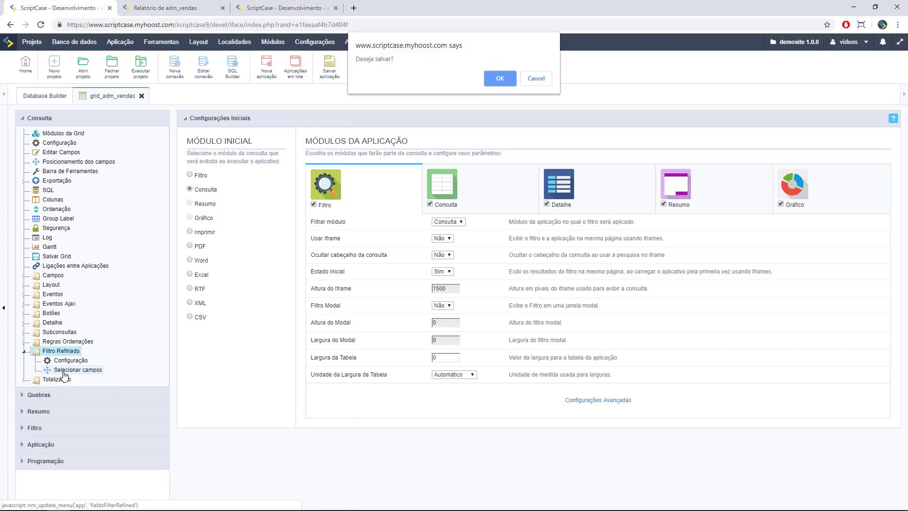
left_click(498, 83)
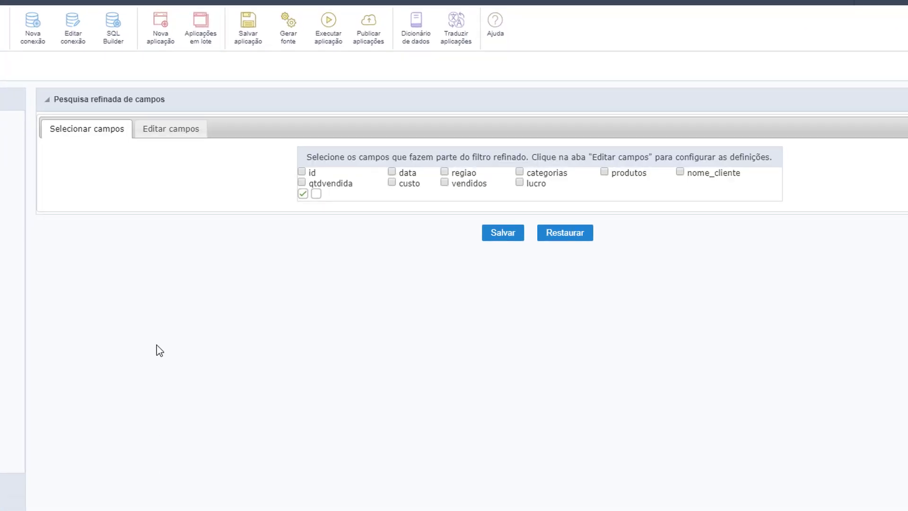
left_click(301, 184)
left_click(445, 172)
left_click(520, 172)
- Set qtdvendida as a range filter and group data by year (aaaa), then save
left_click(153, 128)
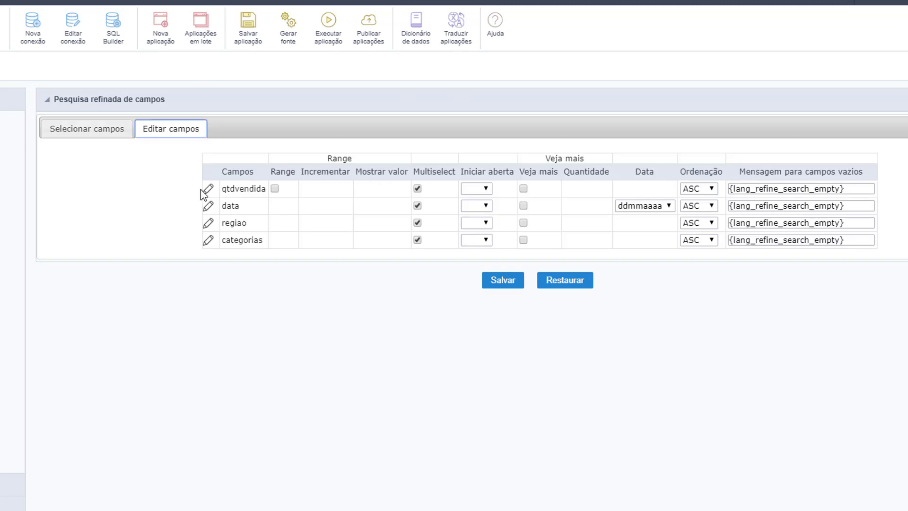
left_click(275, 188)
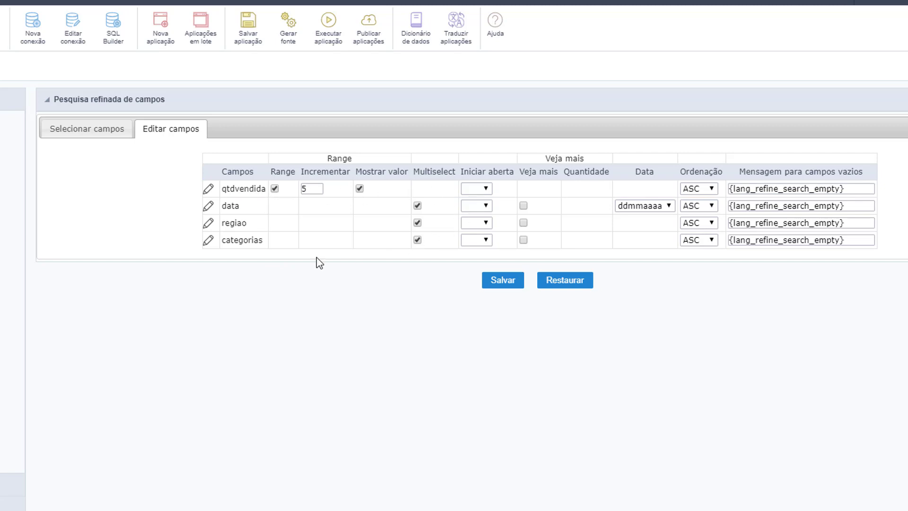
left_click(652, 206)
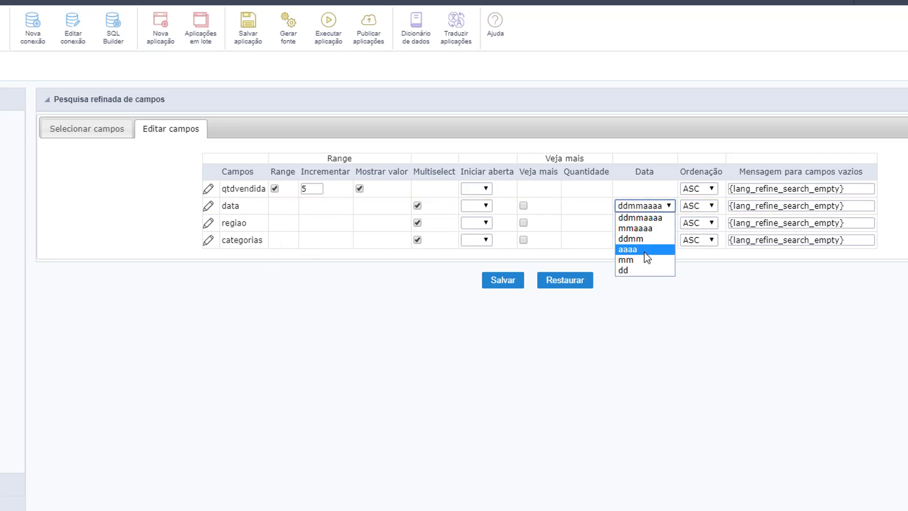
left_click(629, 250)
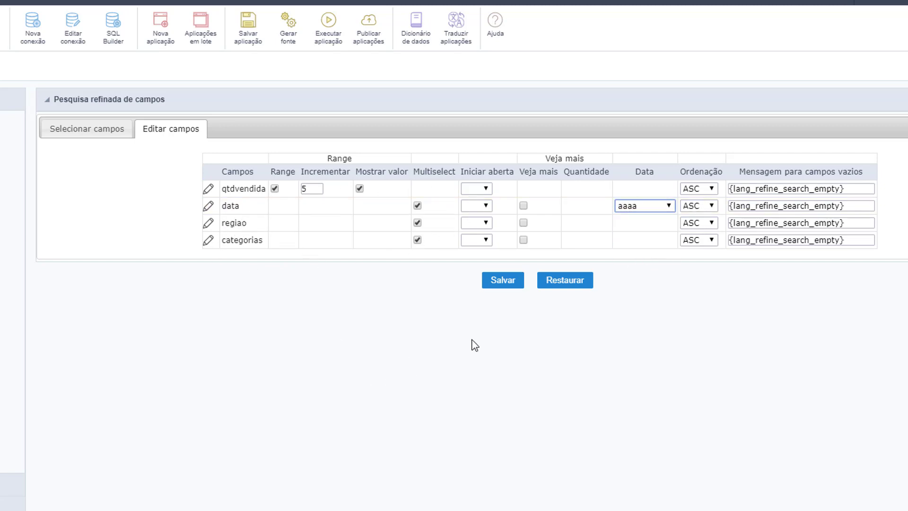
left_click(483, 280)
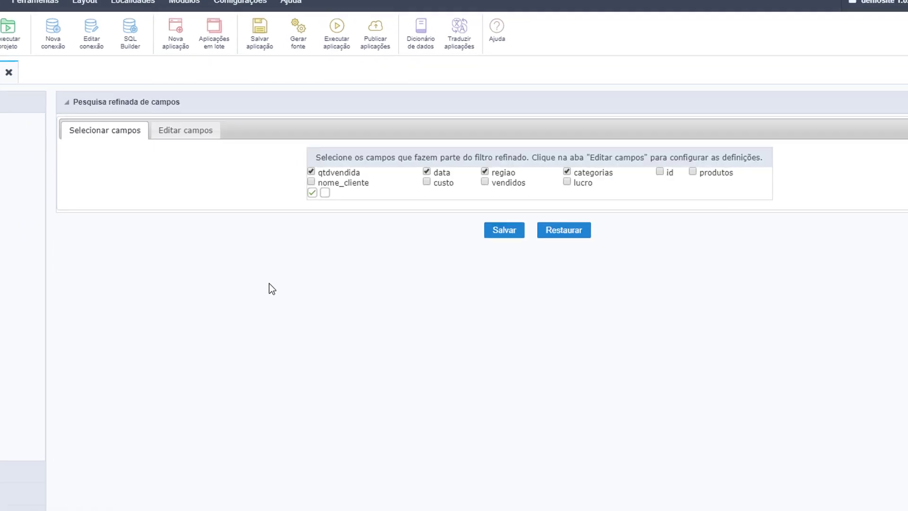
- Run the report, filter it to 2016, BEVERAGES and South Atlantic, then return to the editor
left_click(298, 29)
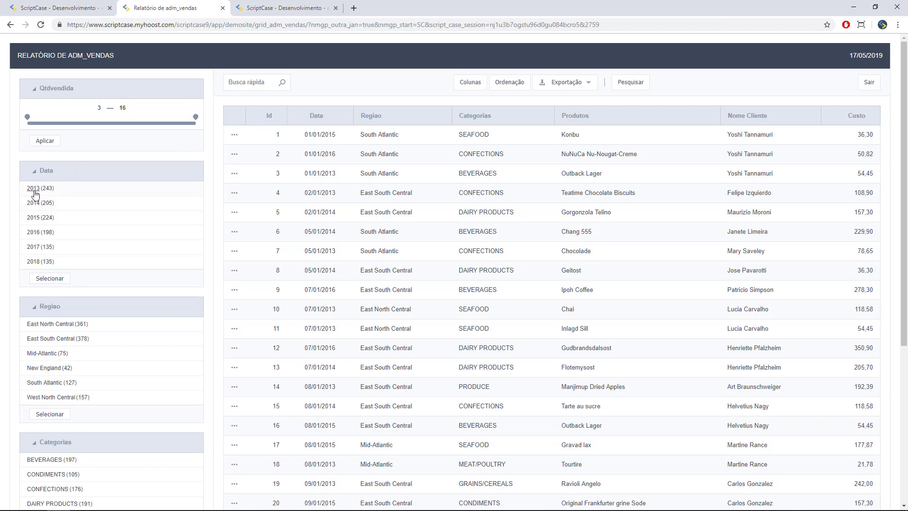
left_click(33, 231)
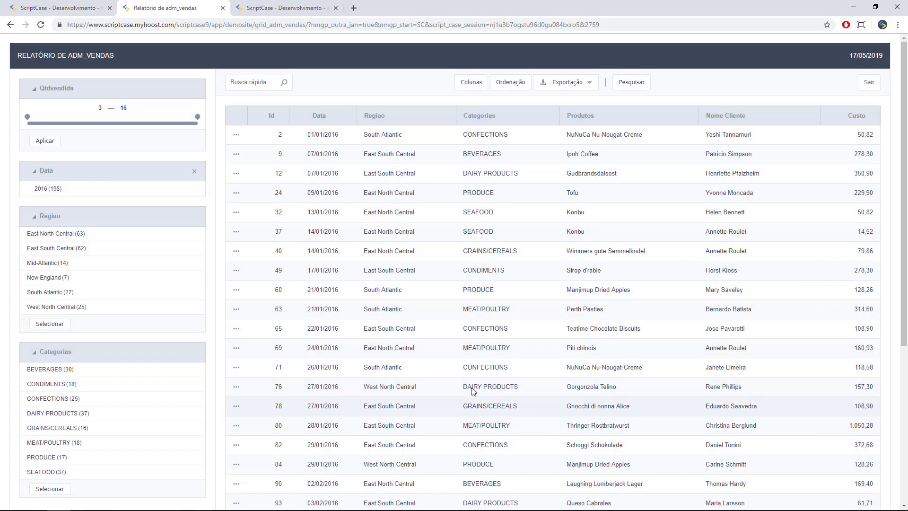
left_click(43, 369)
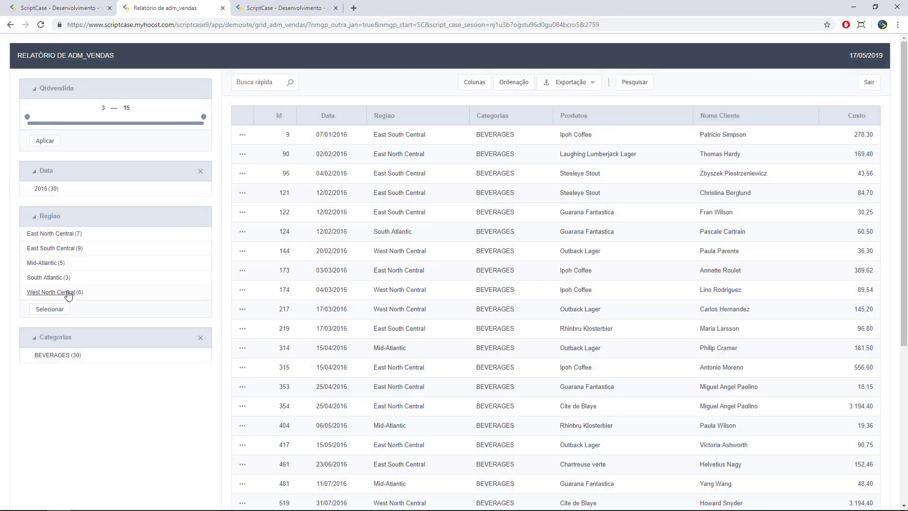
left_click(49, 278)
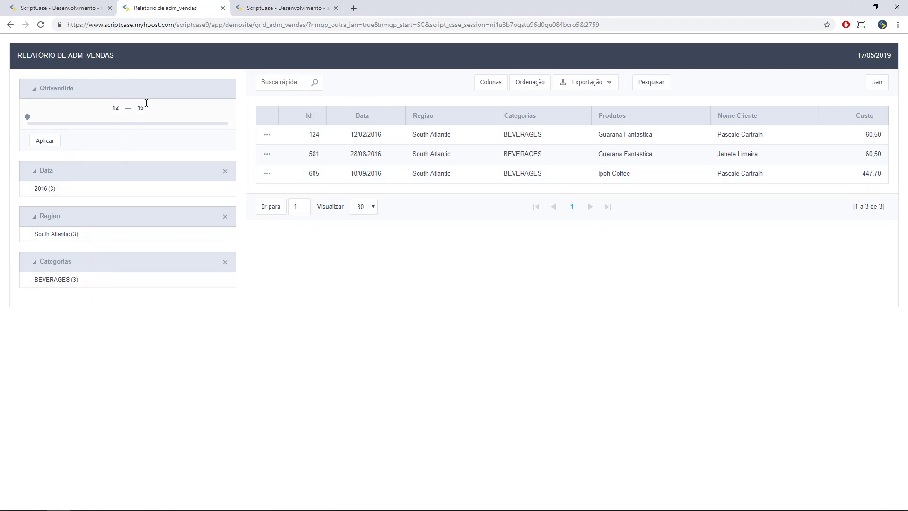
left_click(52, 8)
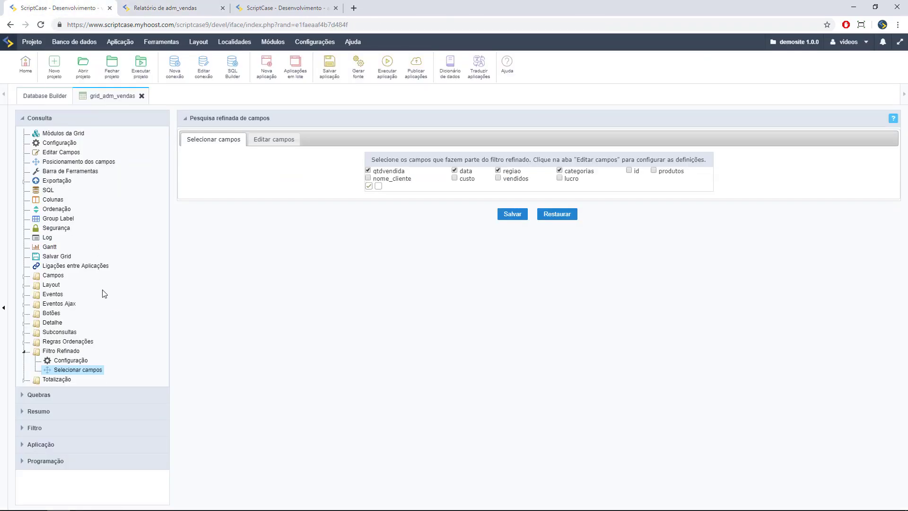
- Show Módulos da Grid, collapse Consulta and expand the Quebras group-break settings
left_click(62, 133)
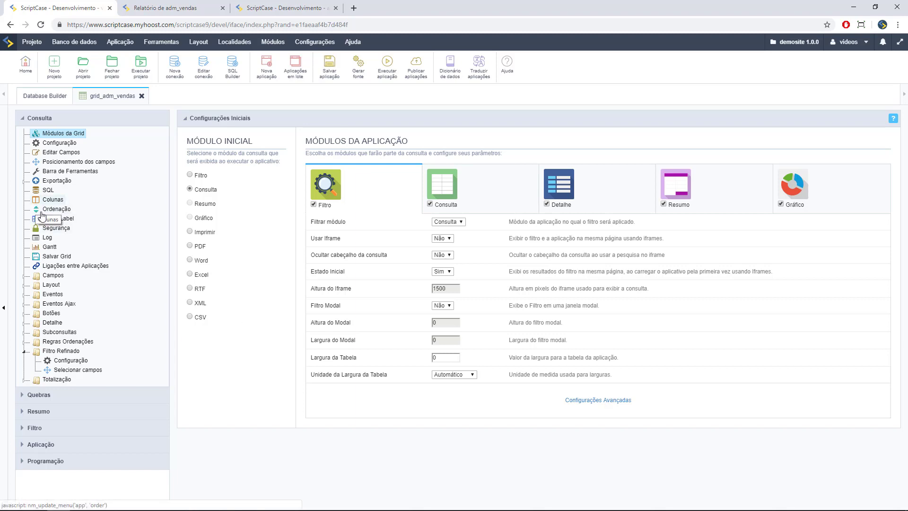
key("ctrl+Tab")
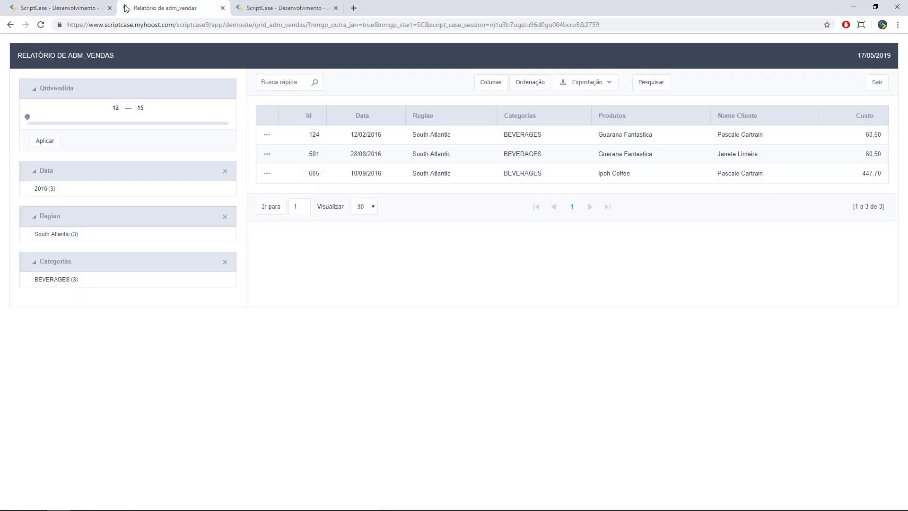
left_click(66, 9)
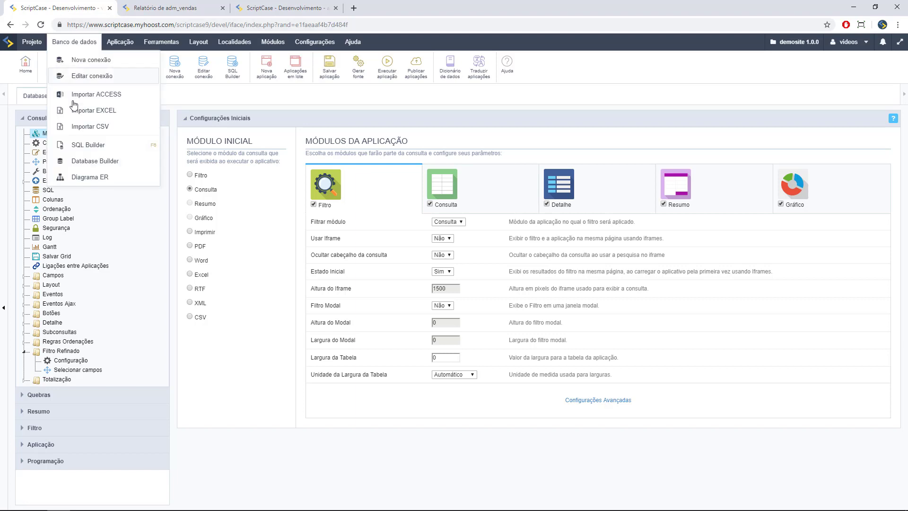
left_click(22, 119)
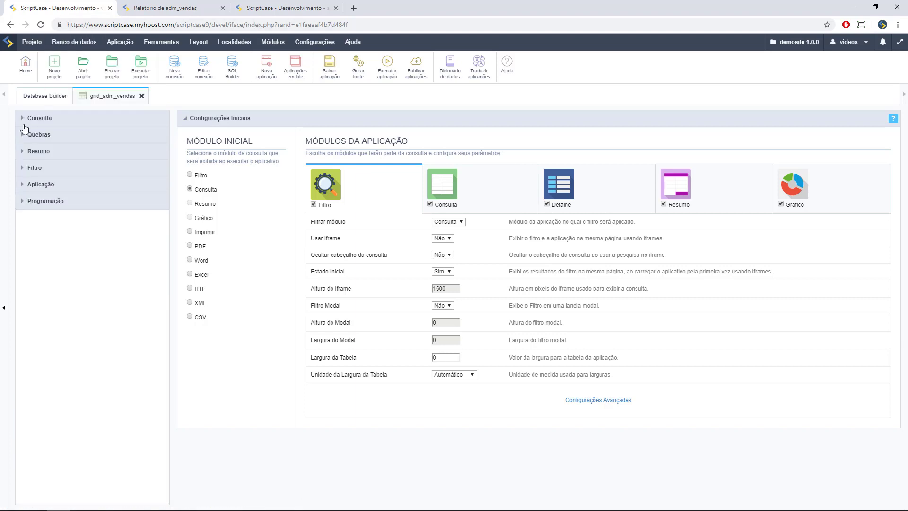
left_click(36, 135)
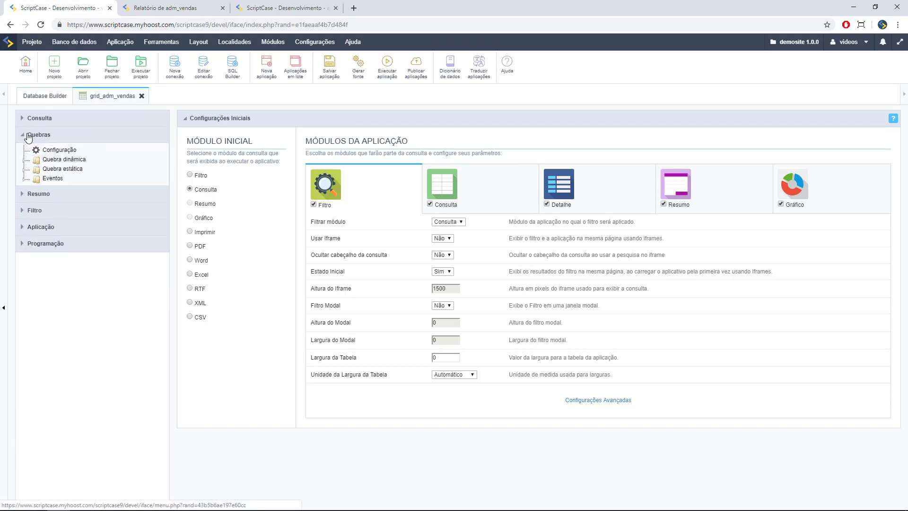
- Look at the Quebra dinâmica field selection, then start a new Quebra estática
left_click(69, 161)
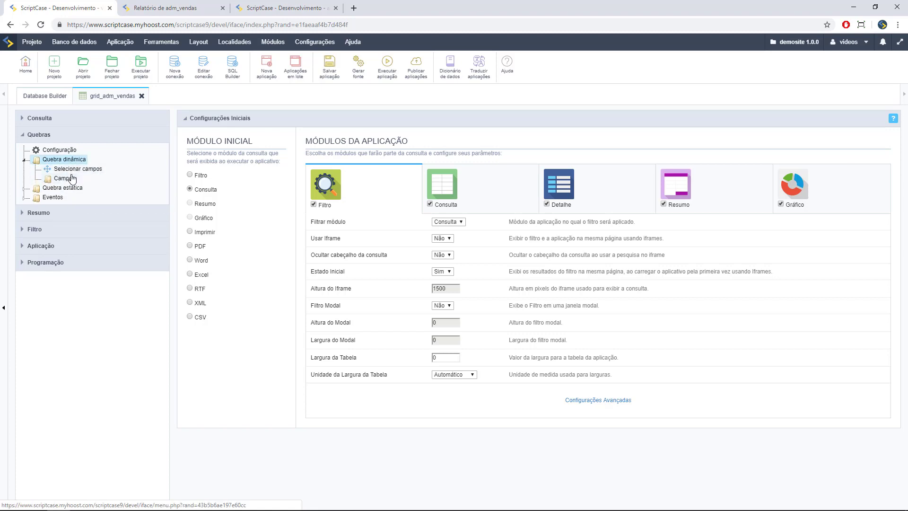
left_click(76, 169)
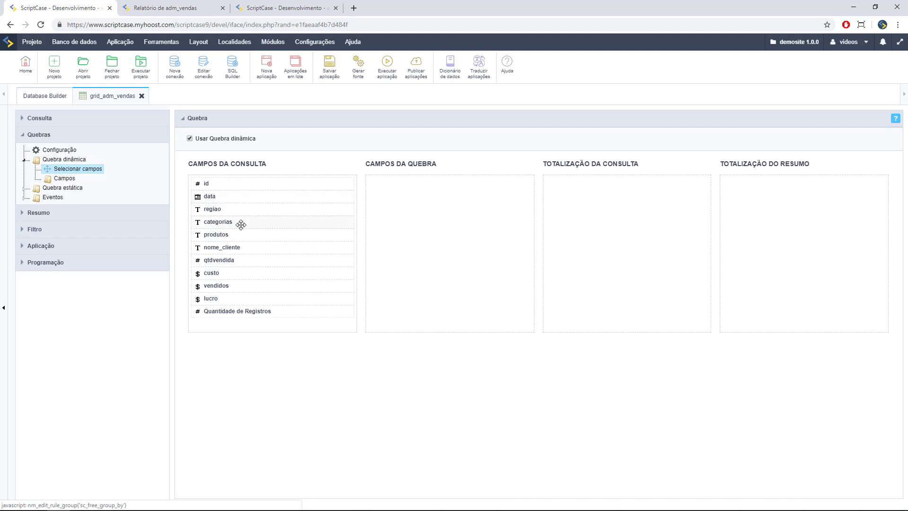
left_click(24, 188)
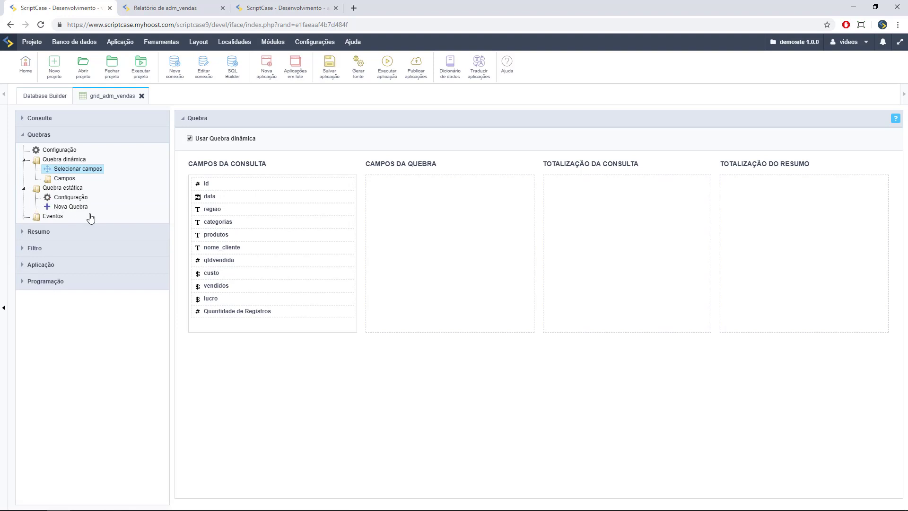
left_click(81, 209)
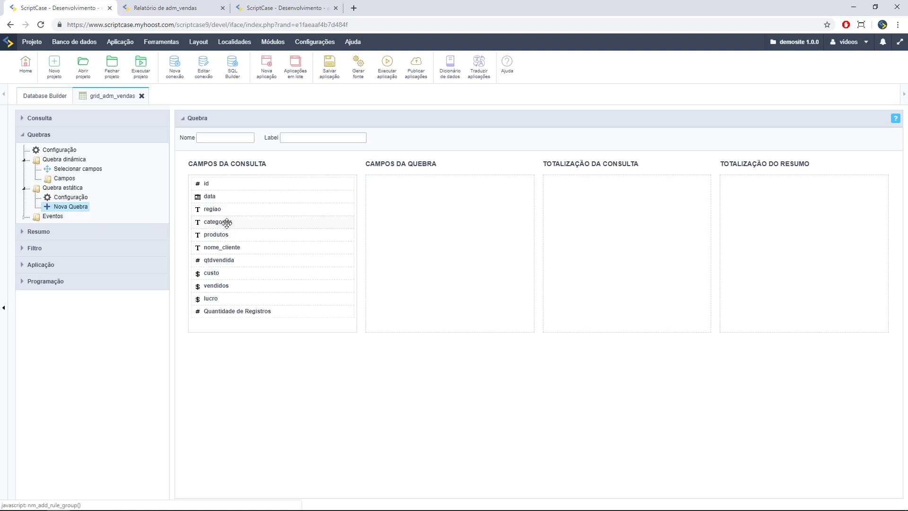
- Break by categorias, data by year and data by month, totalling vendidos in summary and report
left_click_drag(227, 222, 386, 194)
left_click_drag(242, 196, 416, 220)
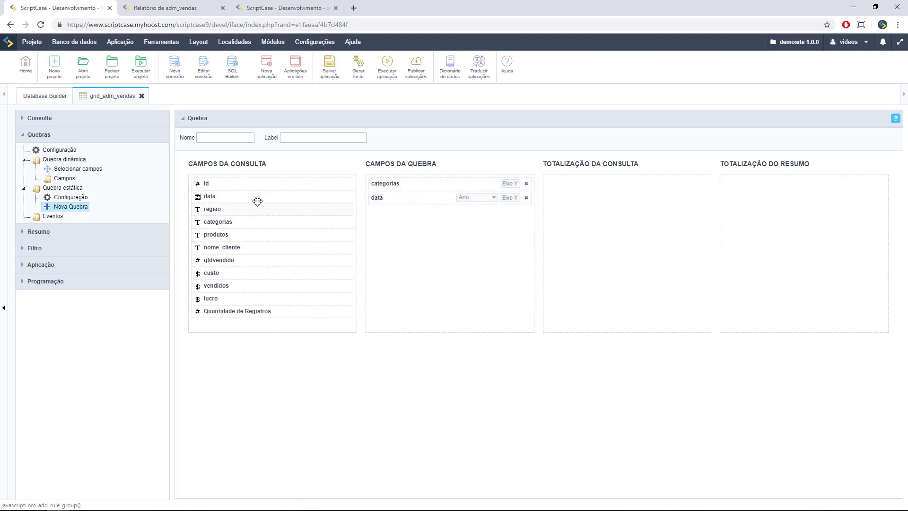
left_click_drag(257, 199, 478, 216)
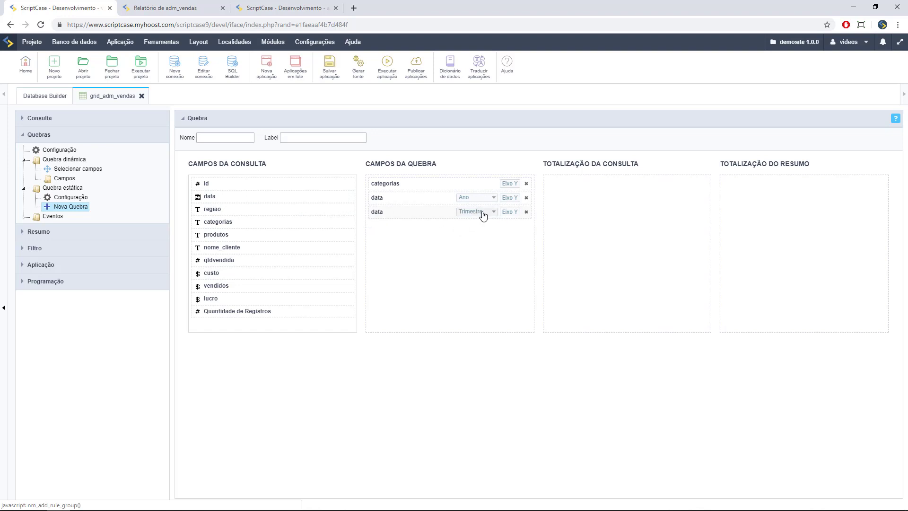
left_click(480, 213)
left_click(605, 302)
left_click_drag(217, 290, 747, 188)
left_click_drag(249, 286, 627, 194)
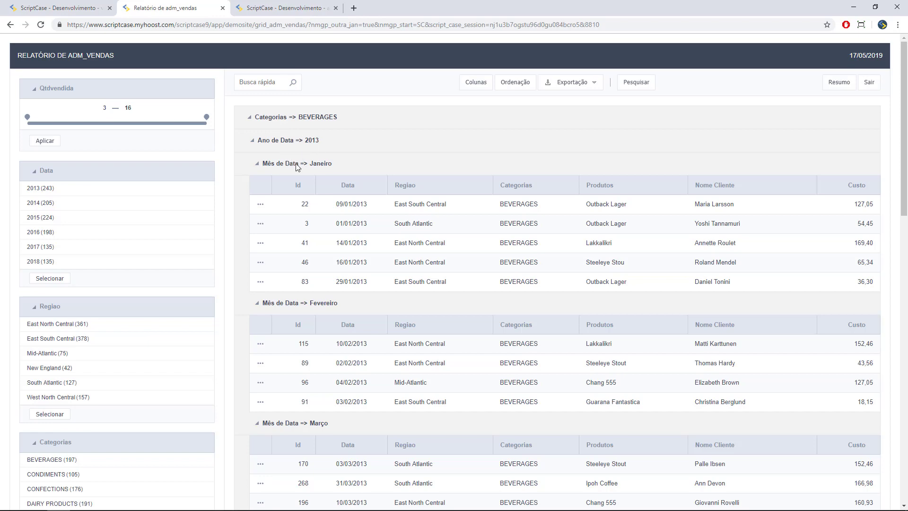
scroll(303, 148, "down", 12)
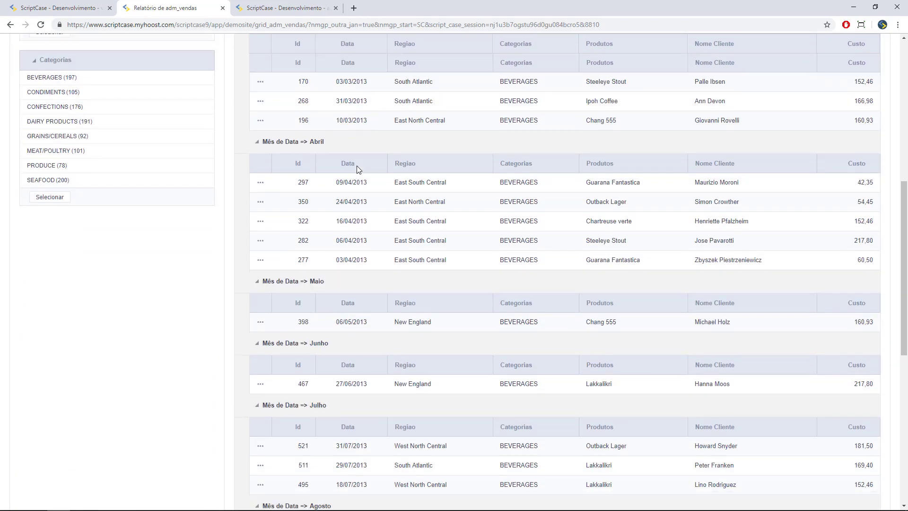
scroll(69, 204, "up", 12)
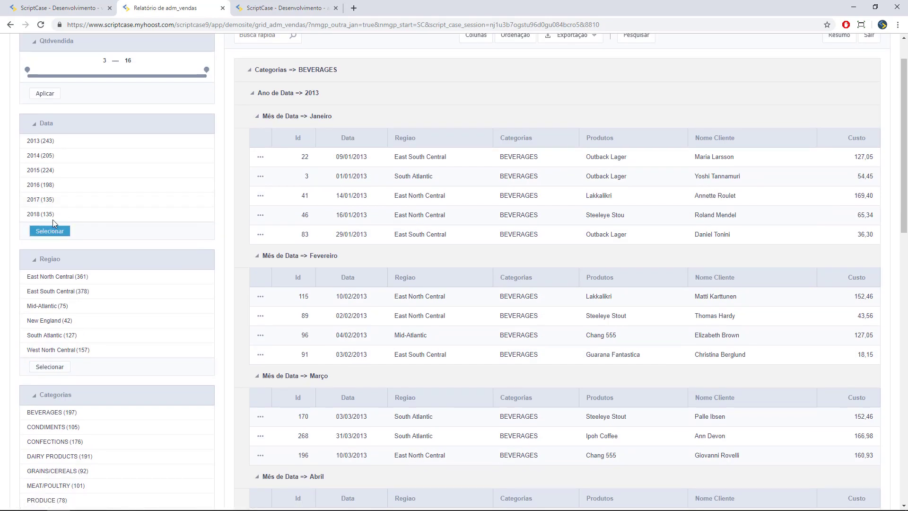
left_click(51, 230)
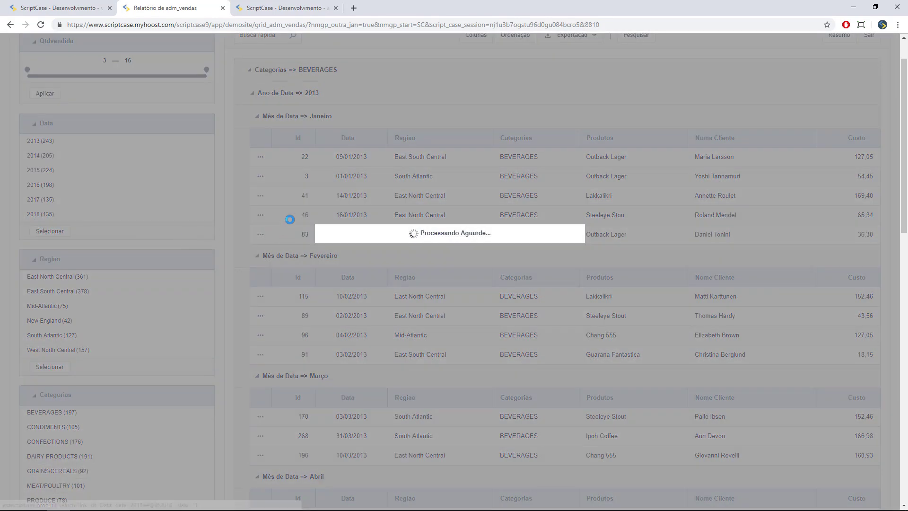
scroll(317, 135, "down", 8)
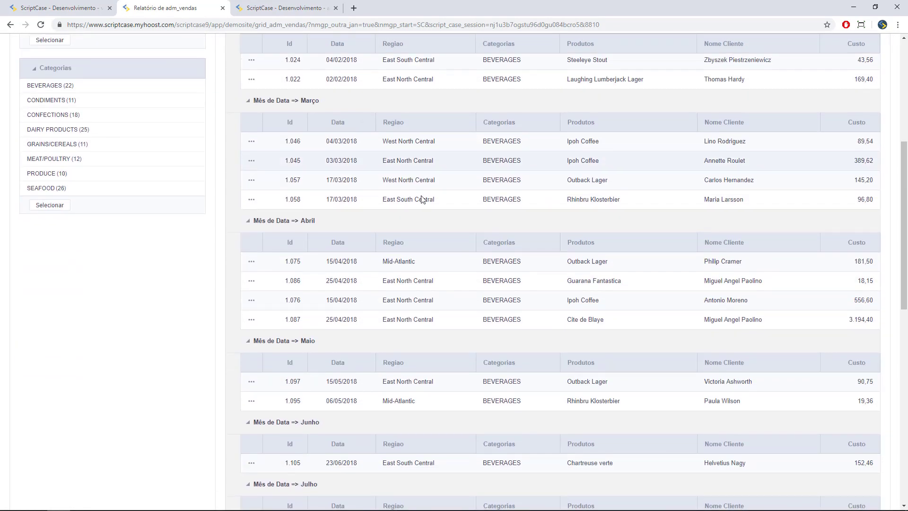
scroll(483, 251, "up", 9)
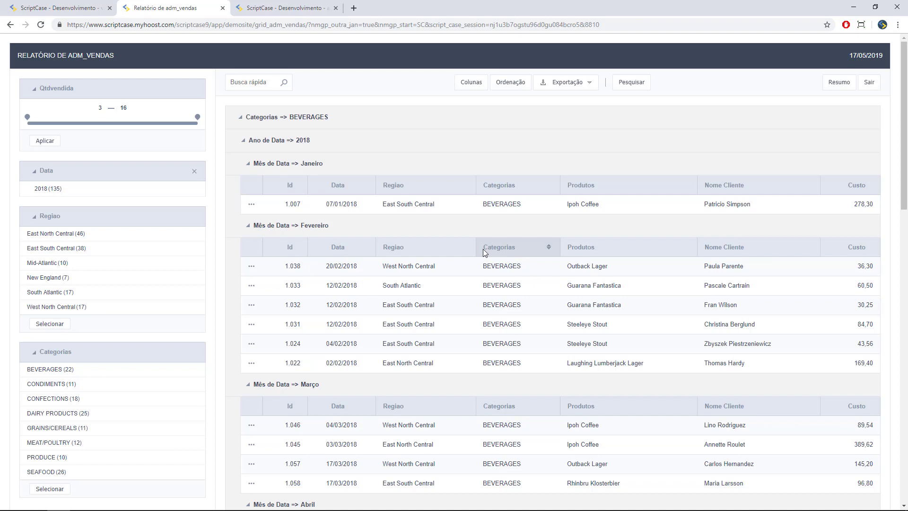
left_click(482, 249)
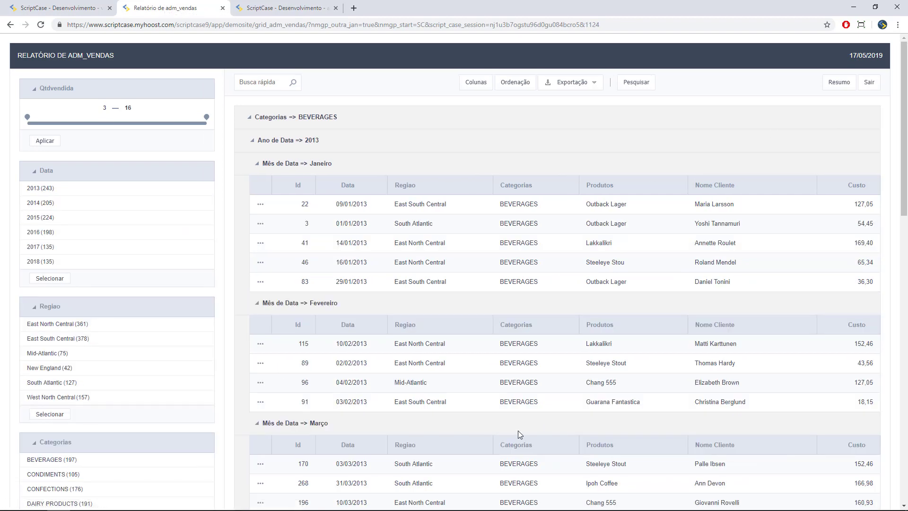
- Open the Resumo summary table and its Total chart of Vendidos per Ano de Data
left_click(829, 87)
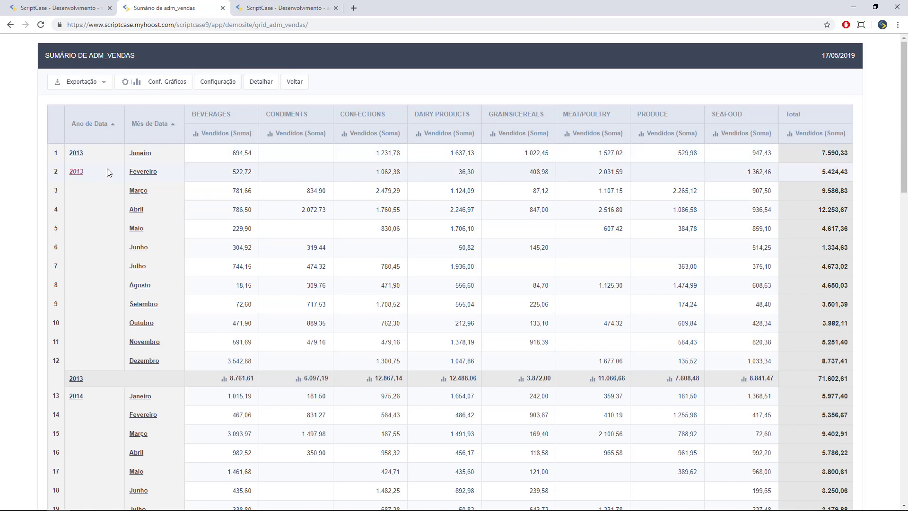
scroll(144, 331, "down", 1)
scroll(144, 331, "down", 11)
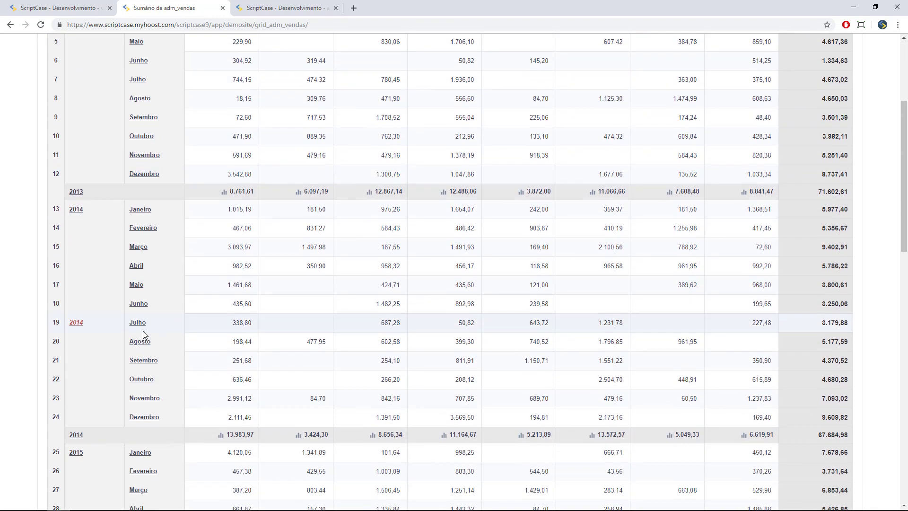
scroll(140, 300, "up", 11)
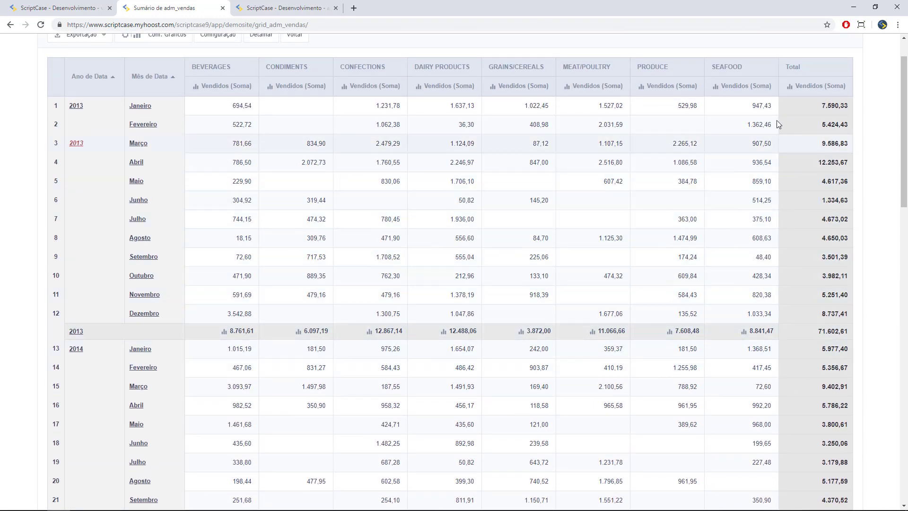
left_click(789, 88)
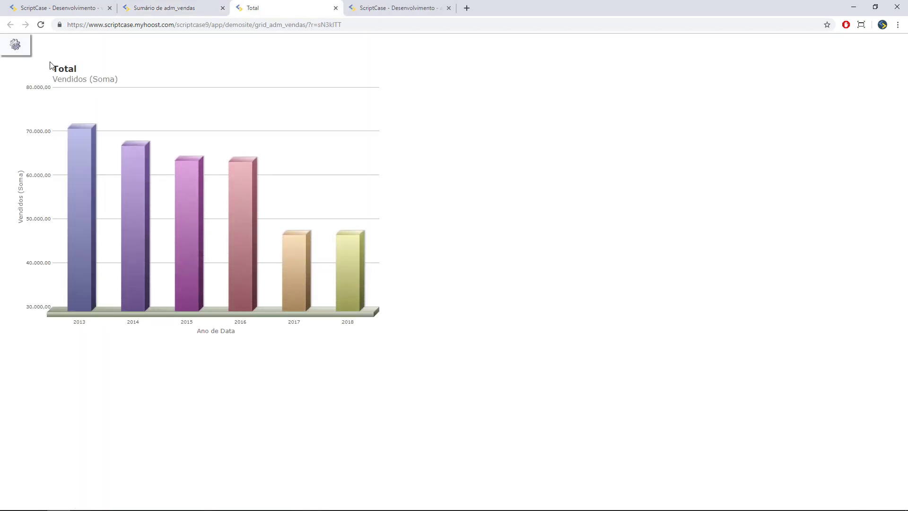
- Change the Total chart's Tipo do Gráfico from Barras to Linhas
left_click(21, 50)
left_click(64, 49)
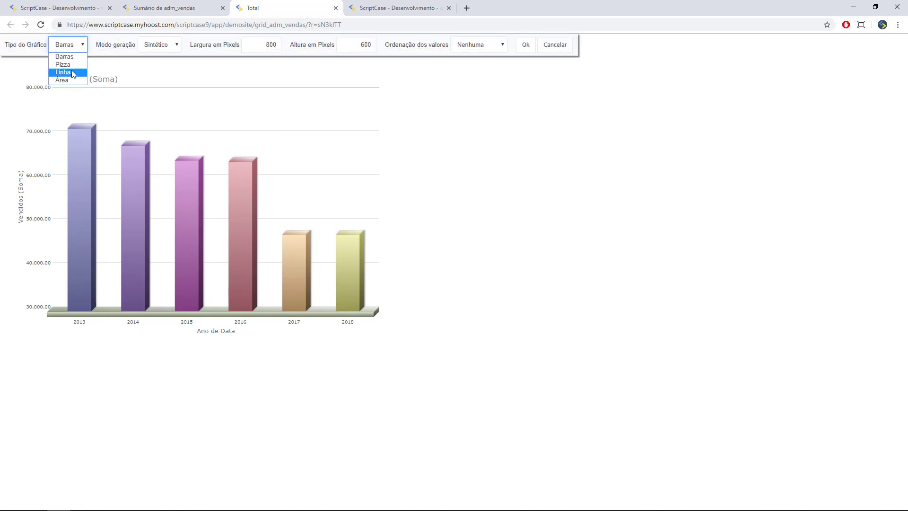
left_click(73, 72)
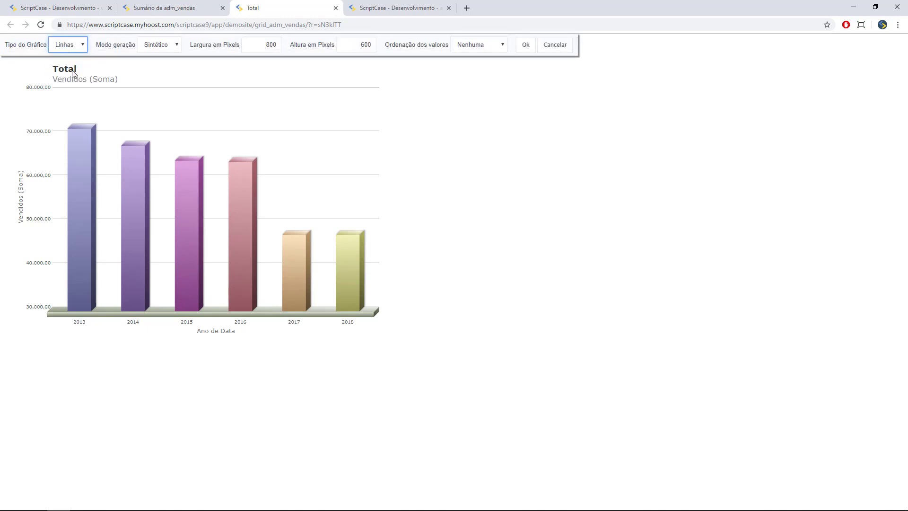
left_click(526, 47)
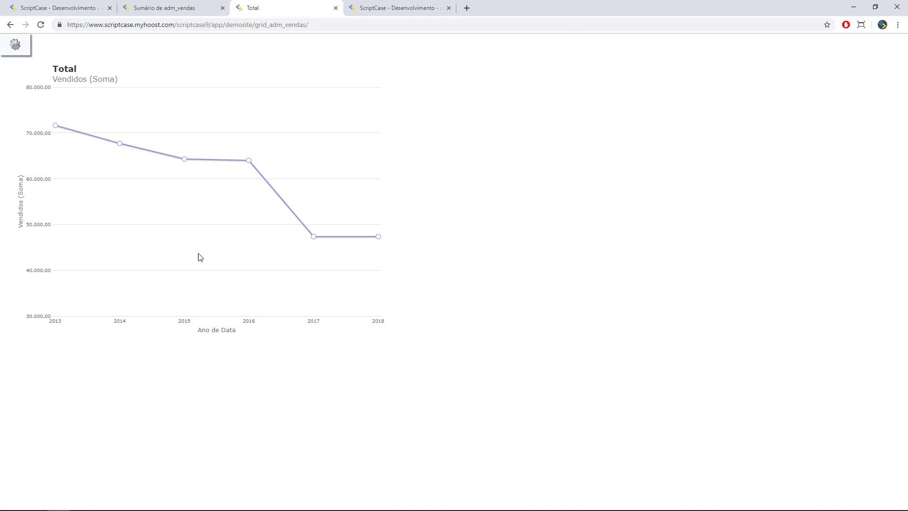
- In the grid_adm_vendas editor, review the Módulos da Grid settings under Consulta
left_click(83, 10)
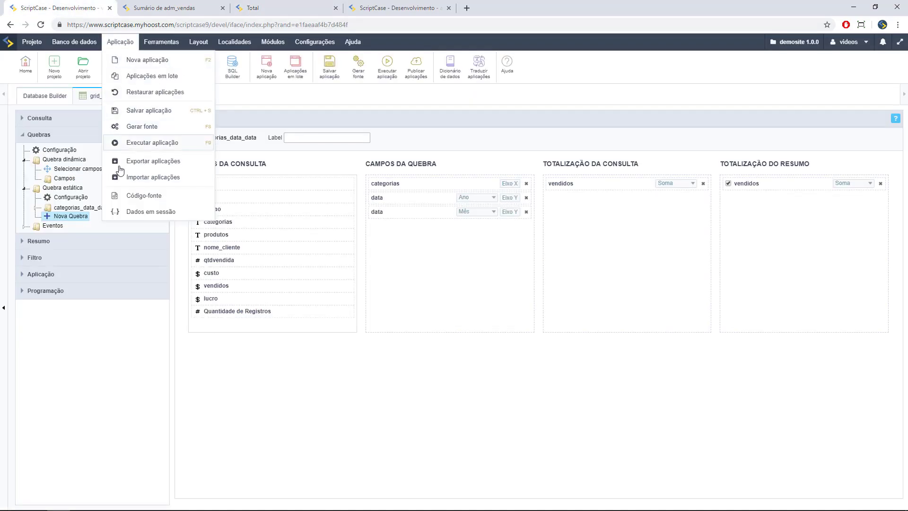
left_click(66, 119)
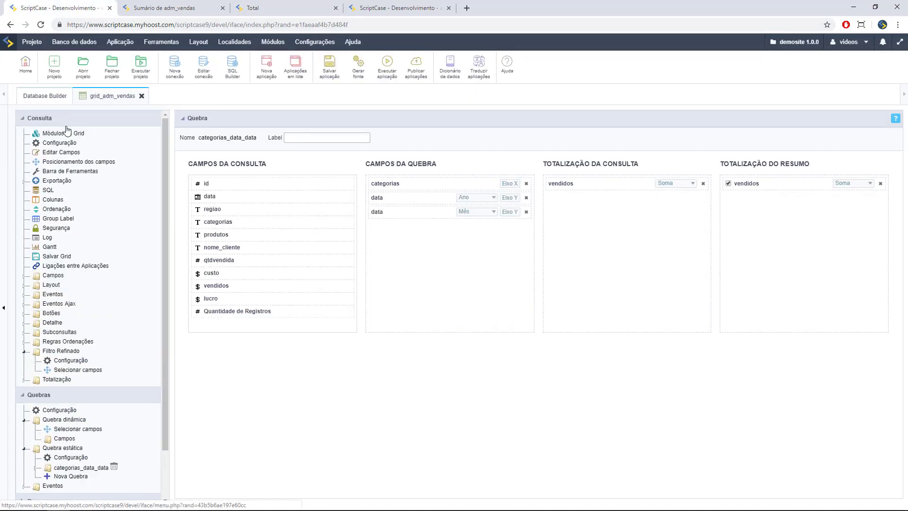
left_click(69, 134)
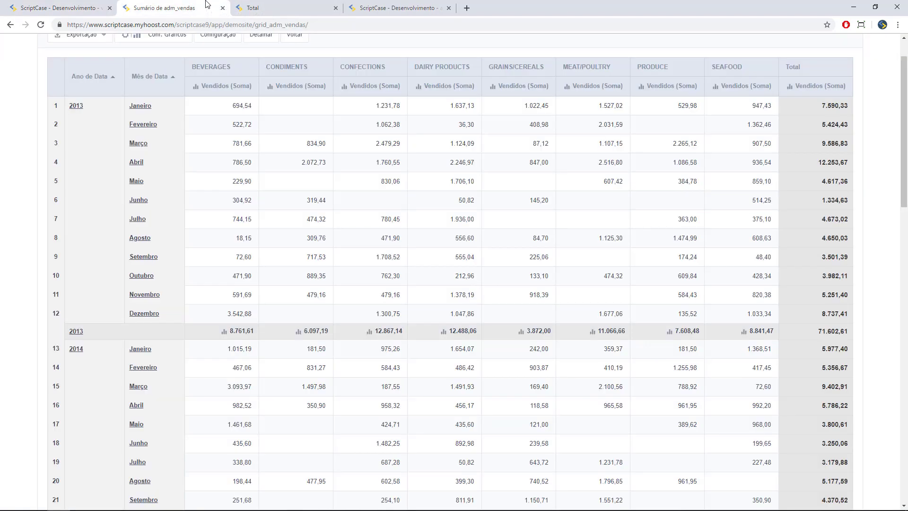
- Go back from the sales summary to the detailed adm_vendas report and show its Exportação formats
left_click(208, 7)
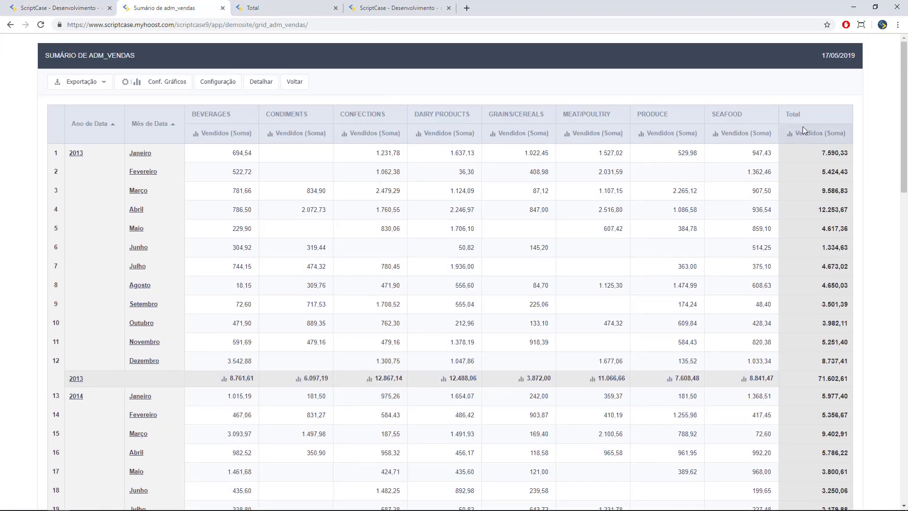
left_click(293, 81)
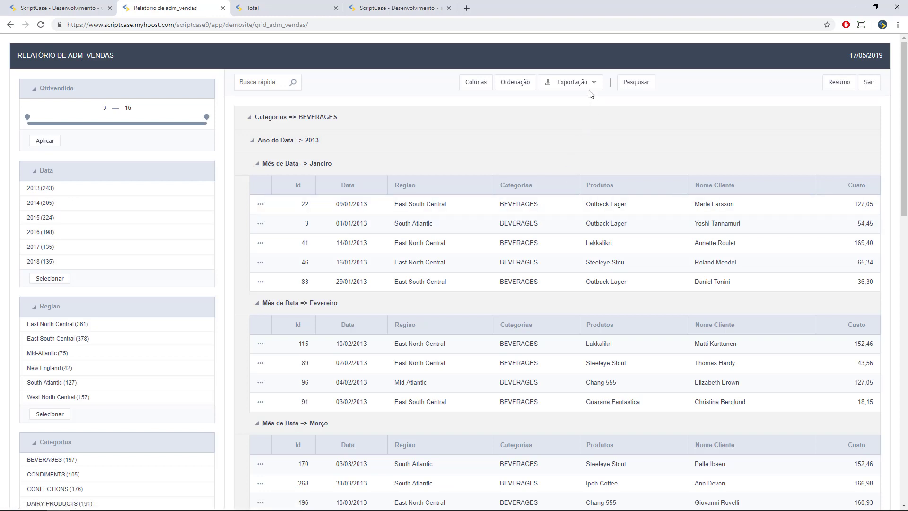
left_click(589, 88)
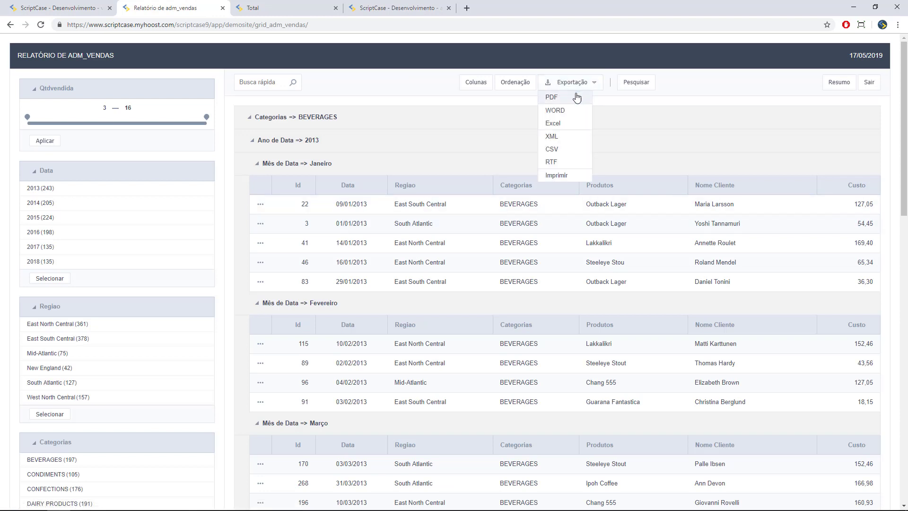
- Export the report to PDF in colour and portrait, with no chart and without the Id column
left_click(577, 97)
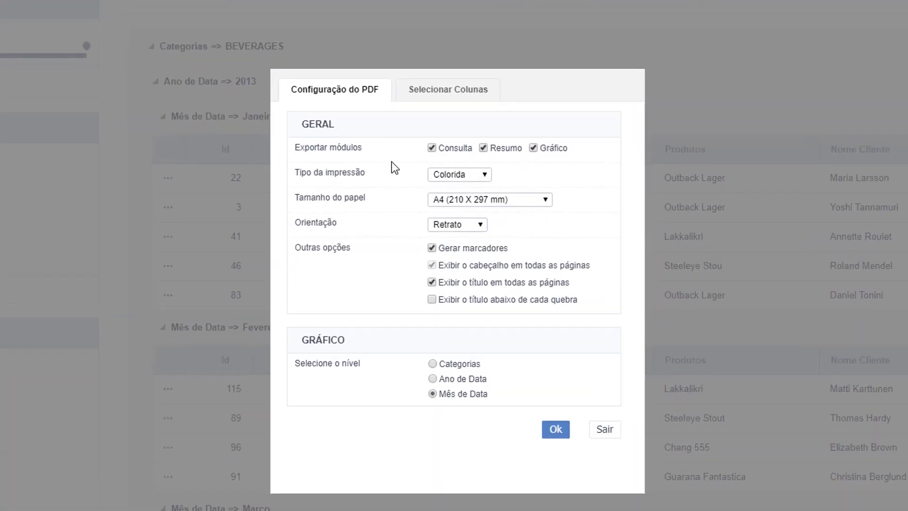
left_click(533, 148)
left_click(477, 175)
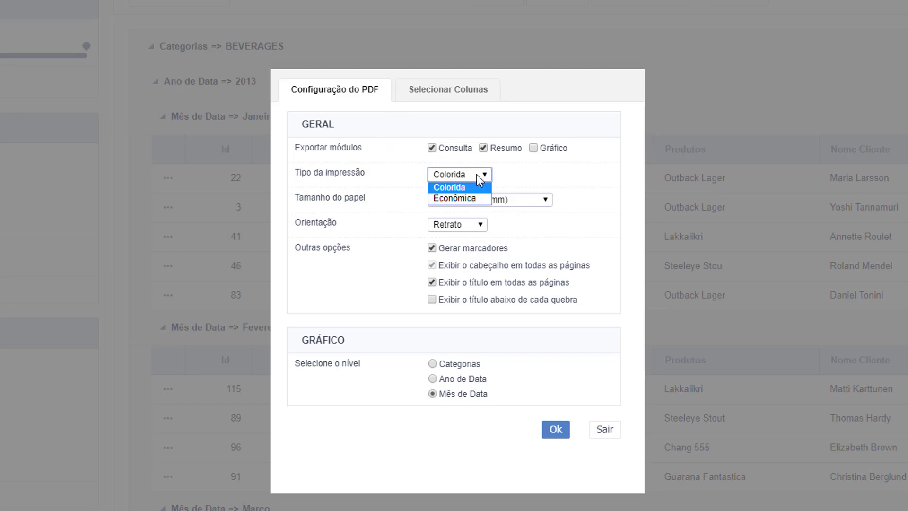
left_click(477, 175)
left_click(487, 226)
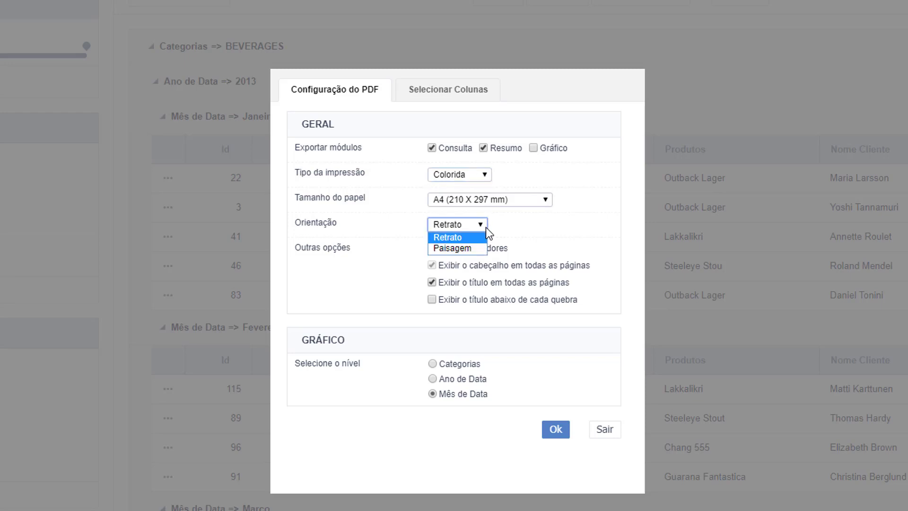
left_click(486, 227)
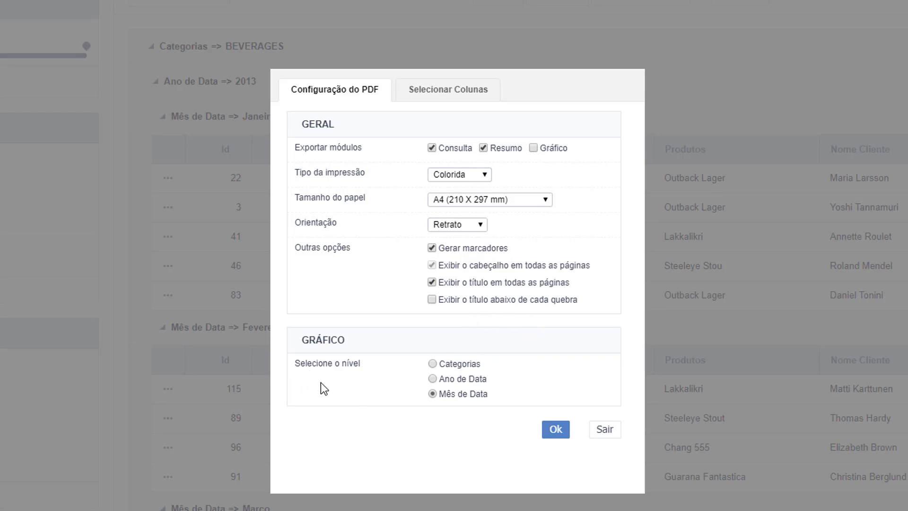
left_click(449, 97)
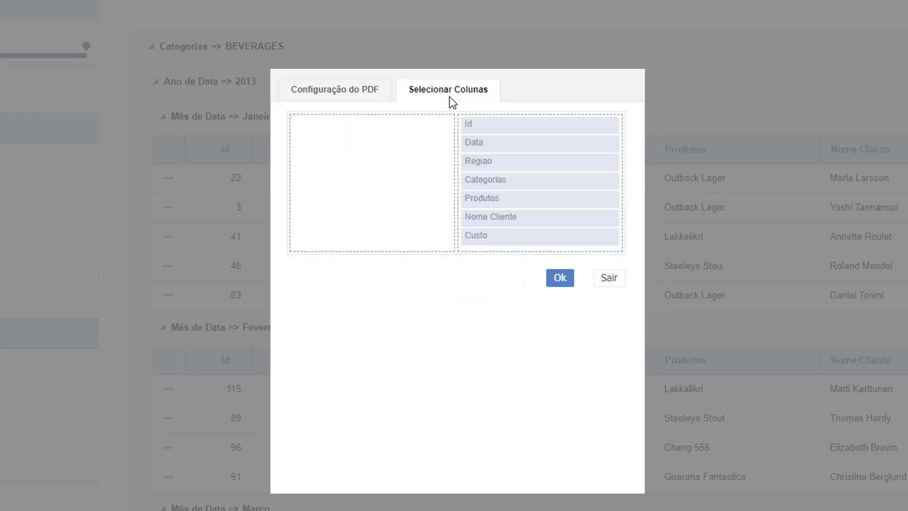
left_click_drag(463, 123, 352, 124)
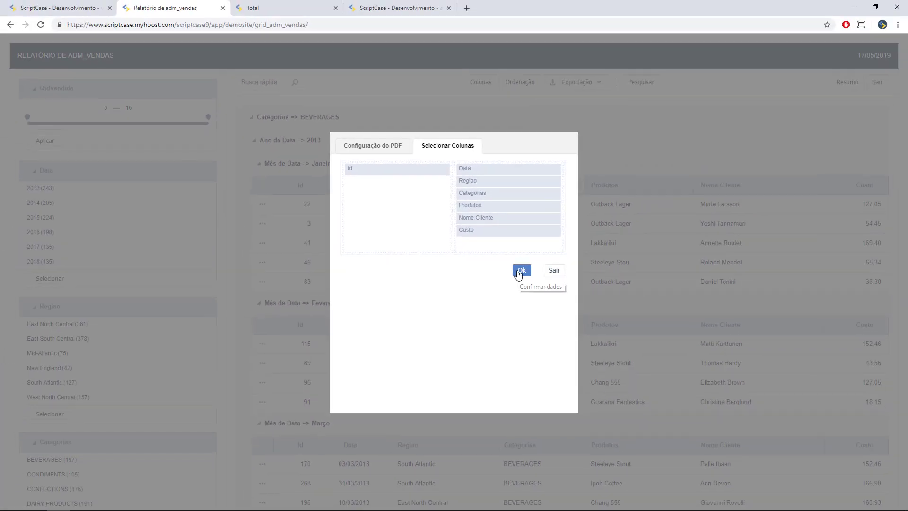
left_click(521, 270)
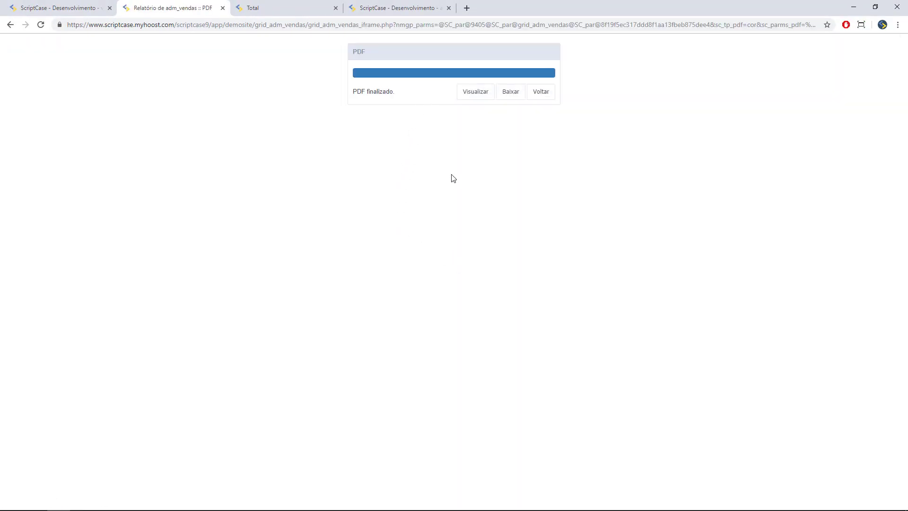
- View the generated PDF and jump through its bookmarks: Resumo, BEVERAGES 2015, and the summary section
left_click(480, 94)
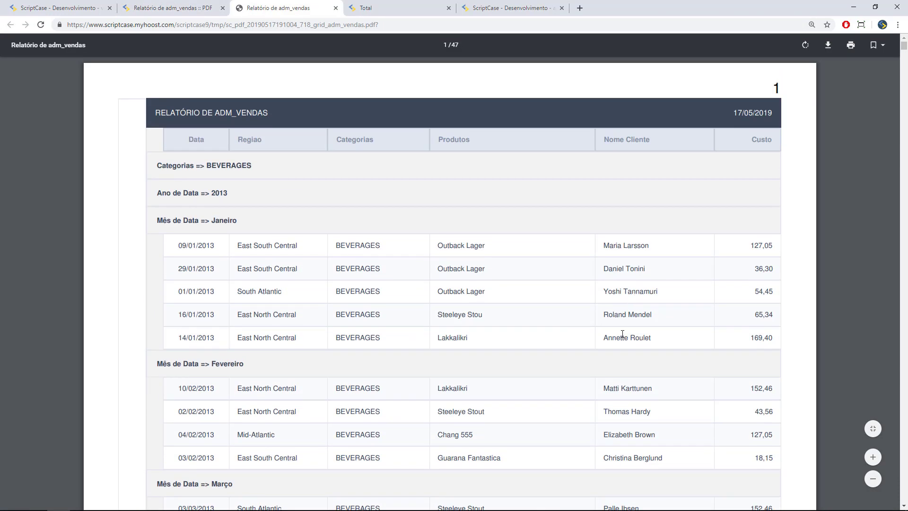
scroll(625, 156, "down", 15)
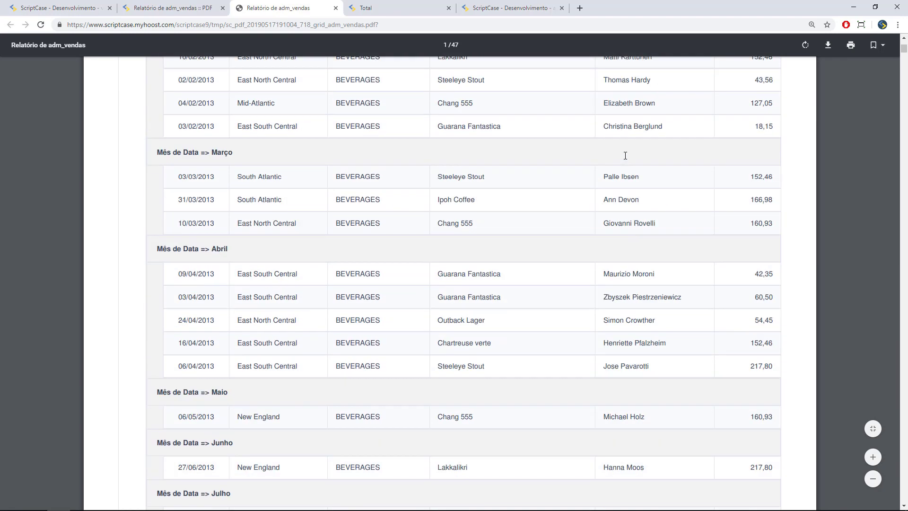
left_click(877, 45)
left_click(775, 101)
left_click(772, 86)
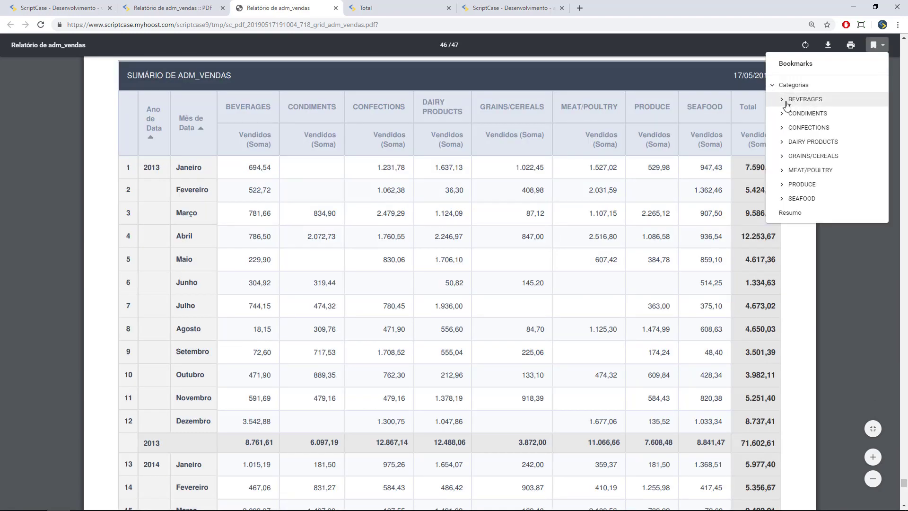
left_click(783, 101)
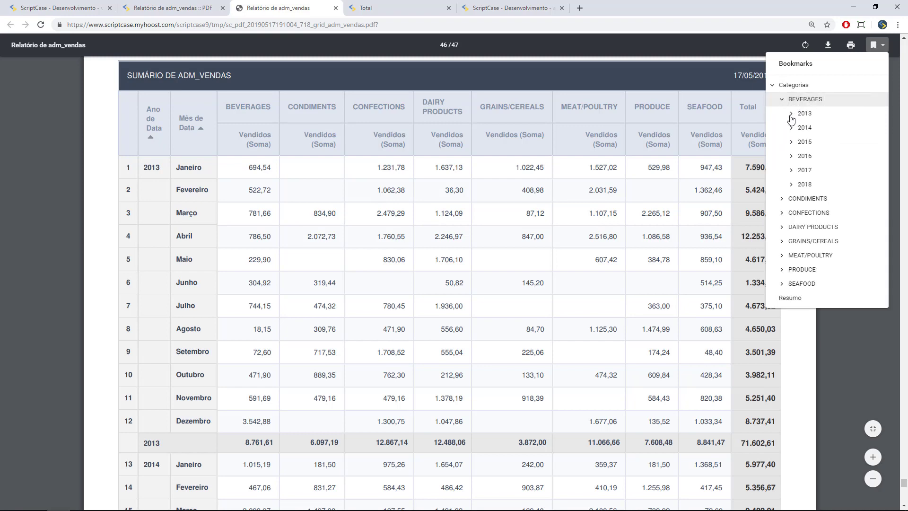
left_click(805, 142)
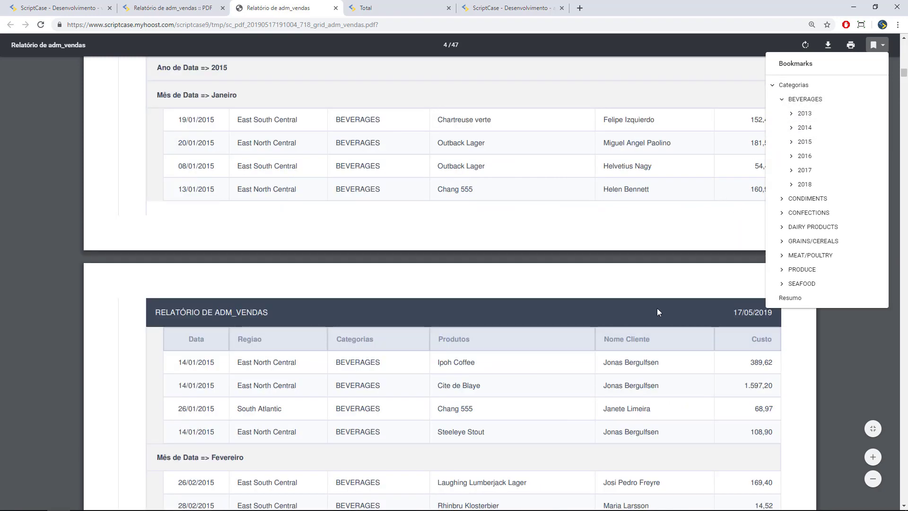
scroll(578, 222, "down", 6)
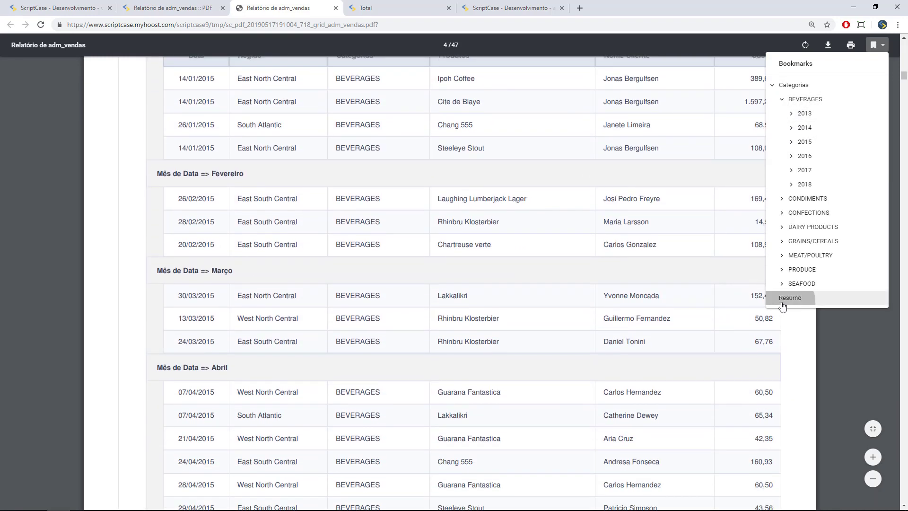
left_click(776, 298)
left_click(822, 361)
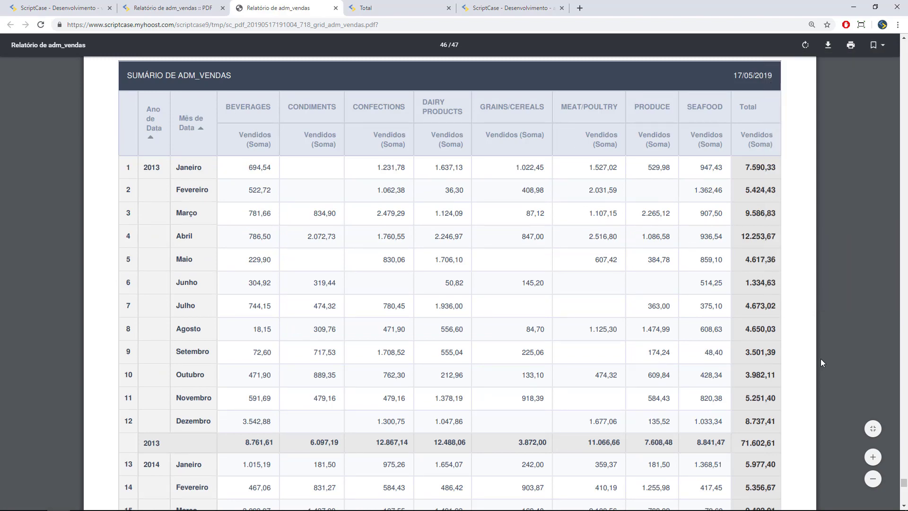
- Read through the summary tables down to Total Geral 362.394,65, then return to the PDF export page
scroll(804, 350, "down", 8)
scroll(769, 335, "down", 15)
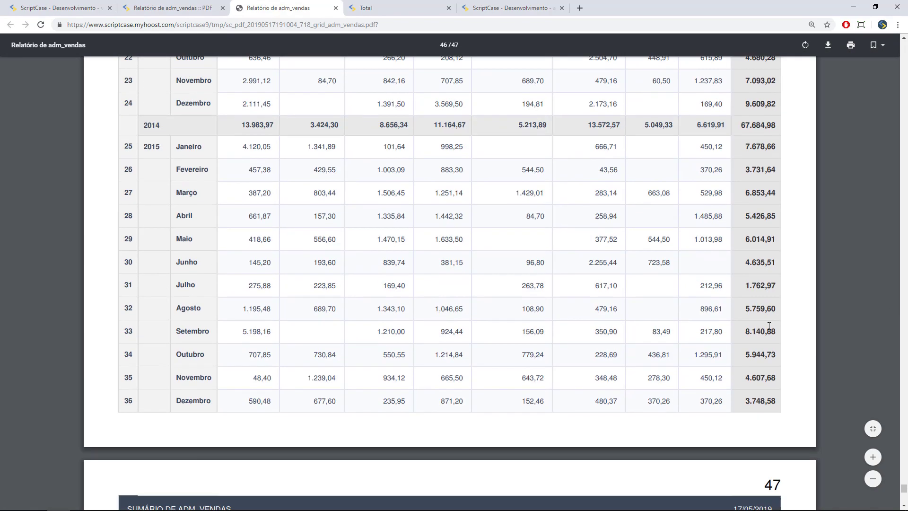
scroll(771, 328, "down", 10)
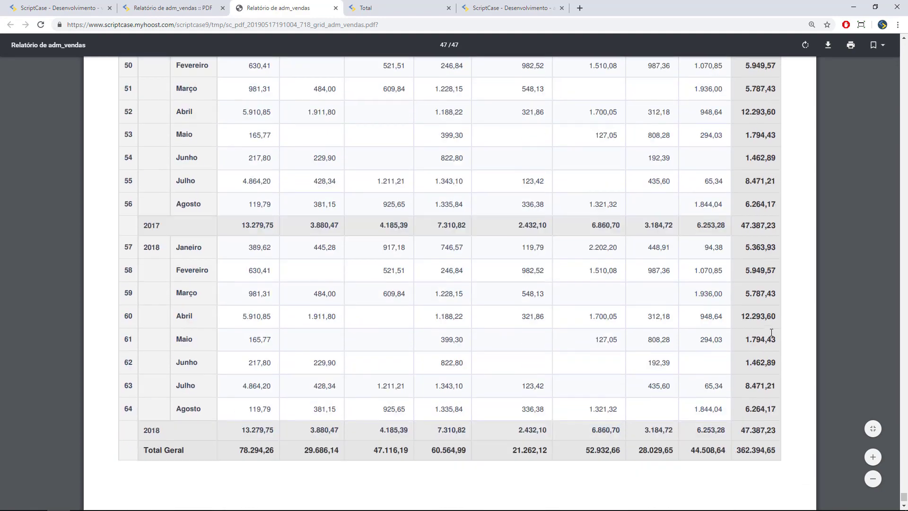
scroll(763, 322, "up", 14)
scroll(762, 323, "up", 20)
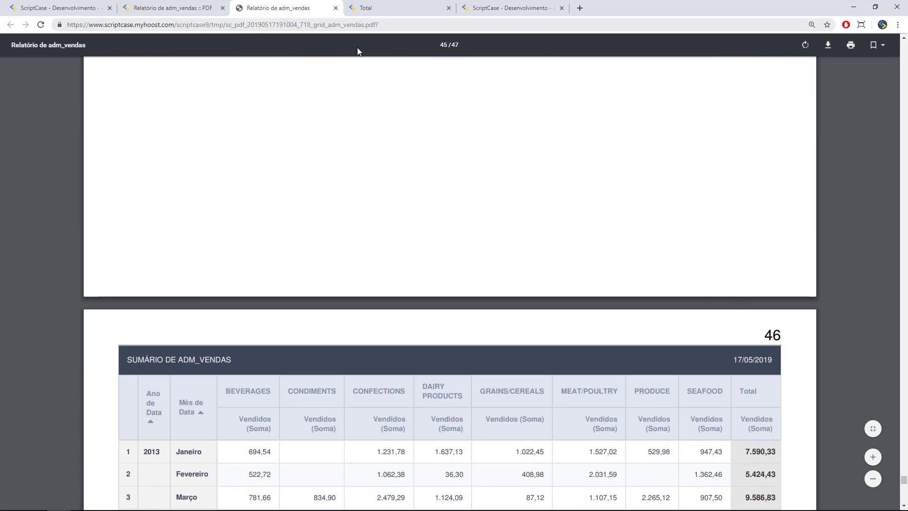
left_click(179, 9)
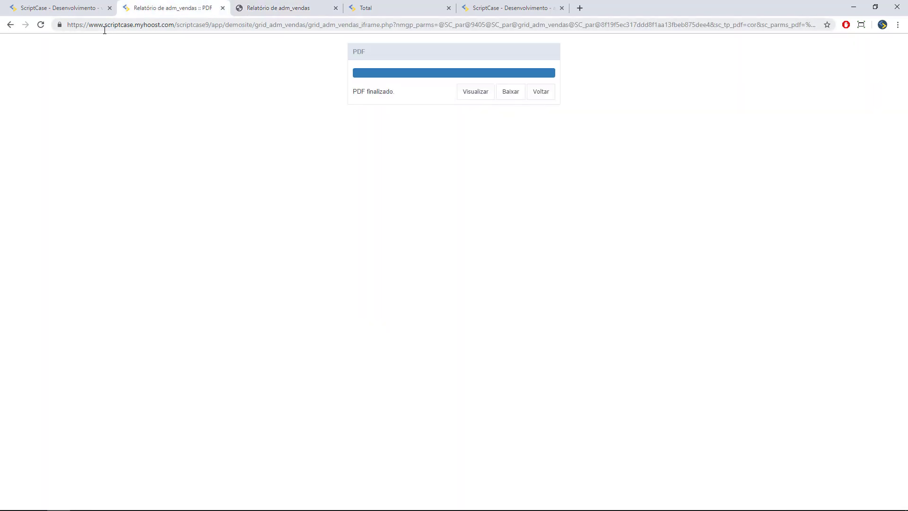
- In grid_adm_vendas, show the Exportação > Tipos de exportação > PDF settings, with PDF Configurável enabled
left_click(61, 8)
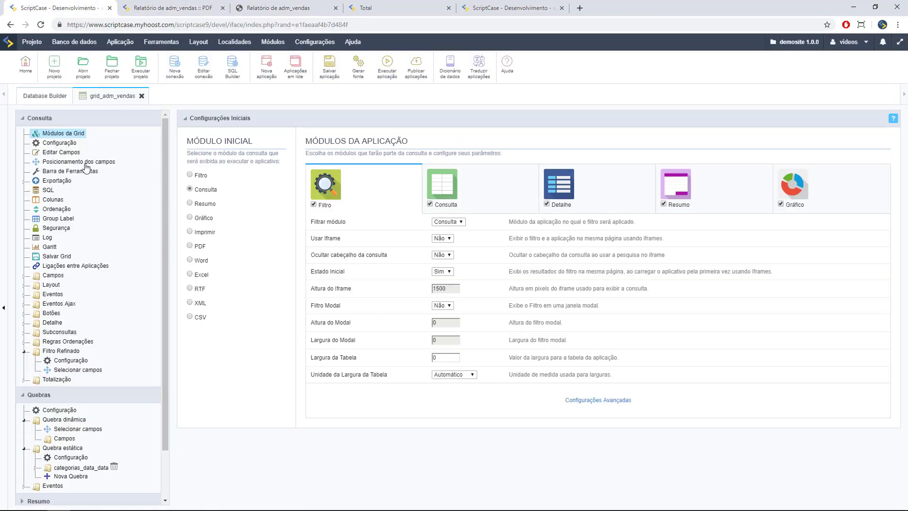
left_click(24, 181)
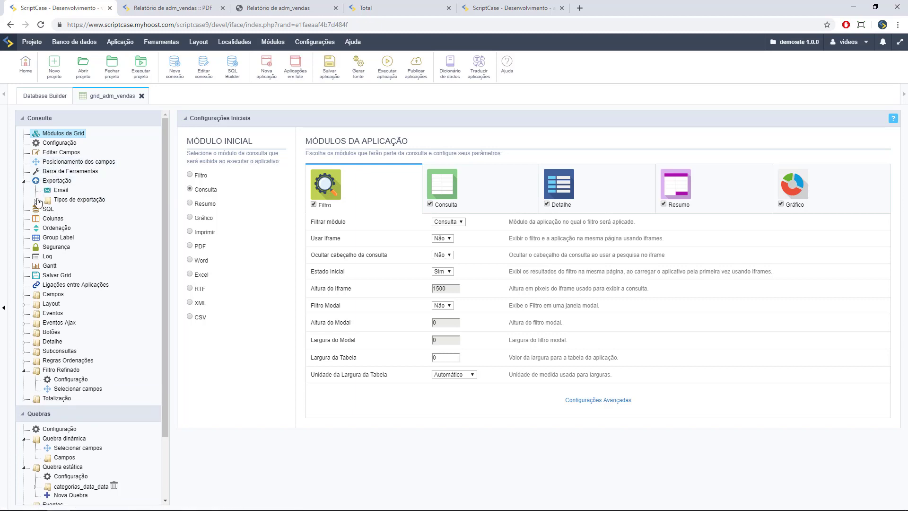
left_click(36, 201)
left_click(69, 210)
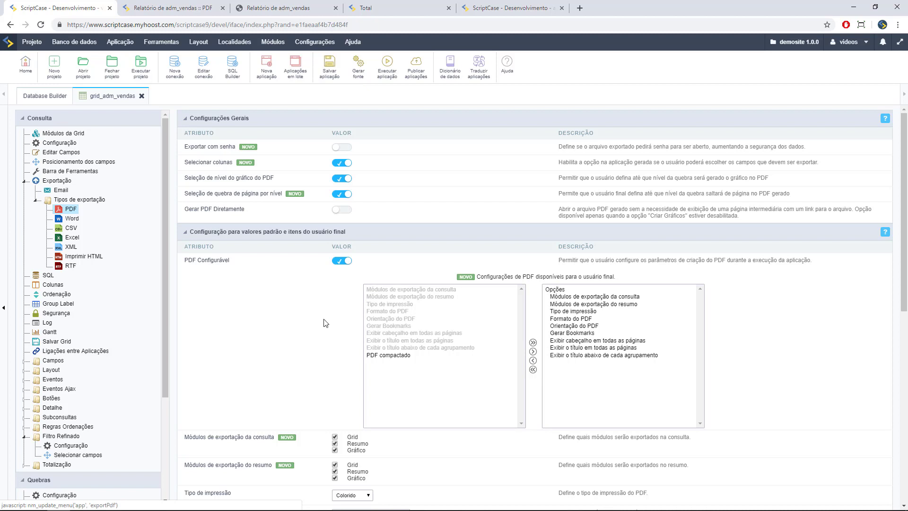
scroll(581, 303, "down", 1)
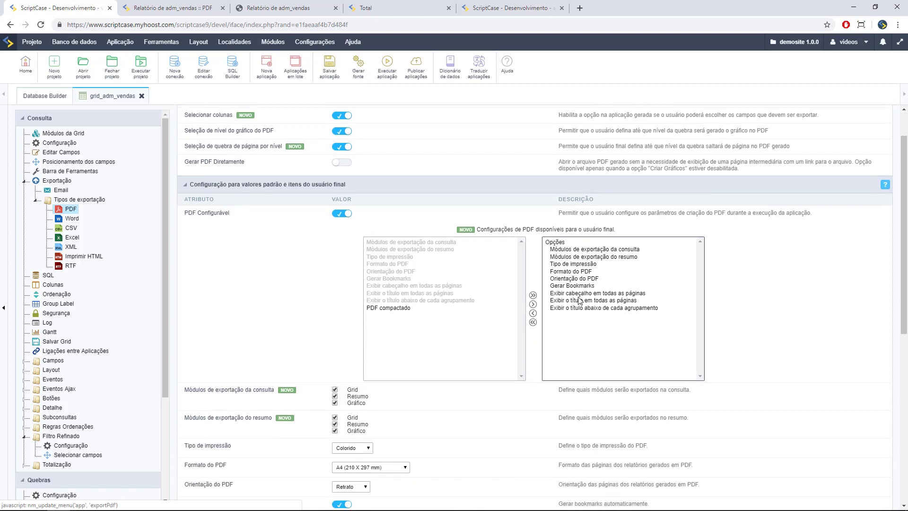
scroll(569, 297, "down", 3)
scroll(568, 296, "up", 2)
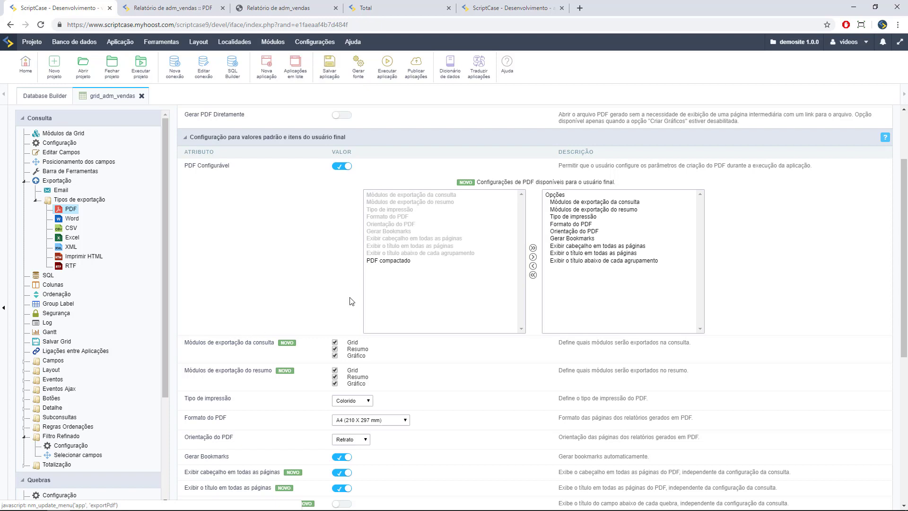
- Set the e-mail export API to '- personalizadas -' and keep the smtp gateway
left_click(60, 190)
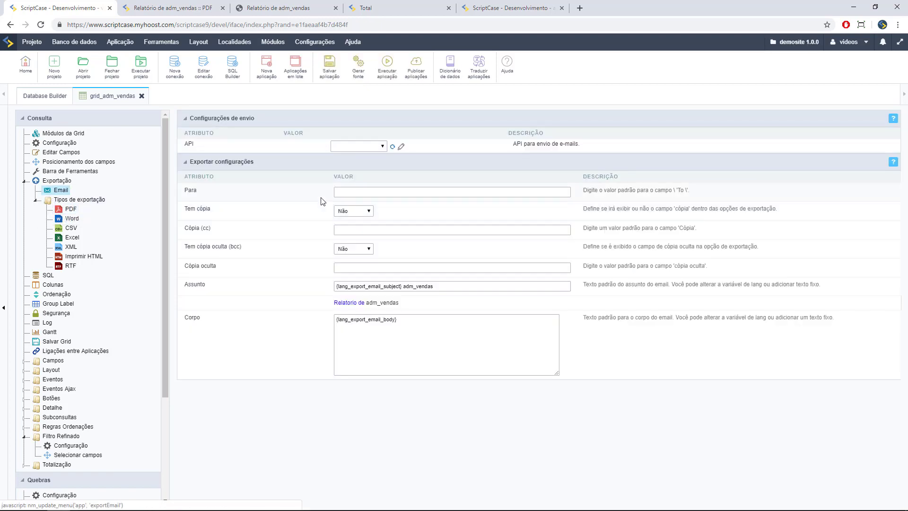
left_click(340, 150)
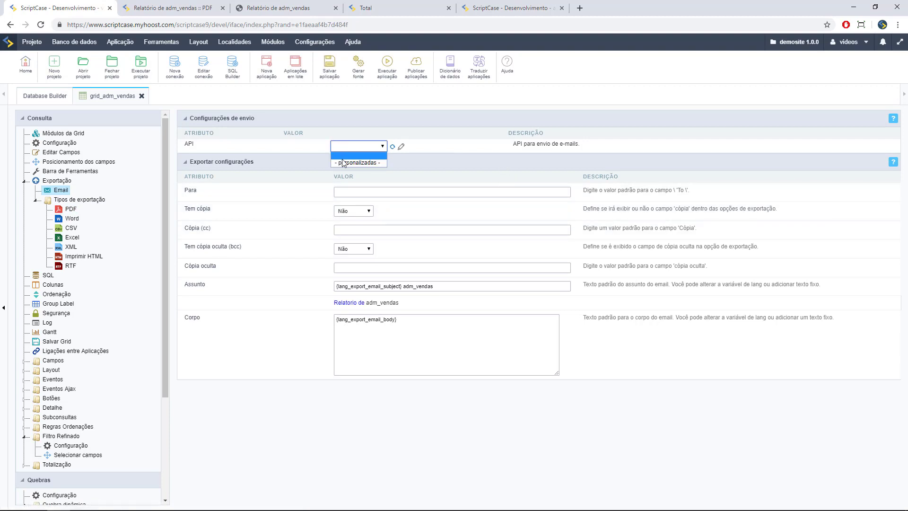
left_click(342, 160)
left_click(345, 145)
left_click(350, 164)
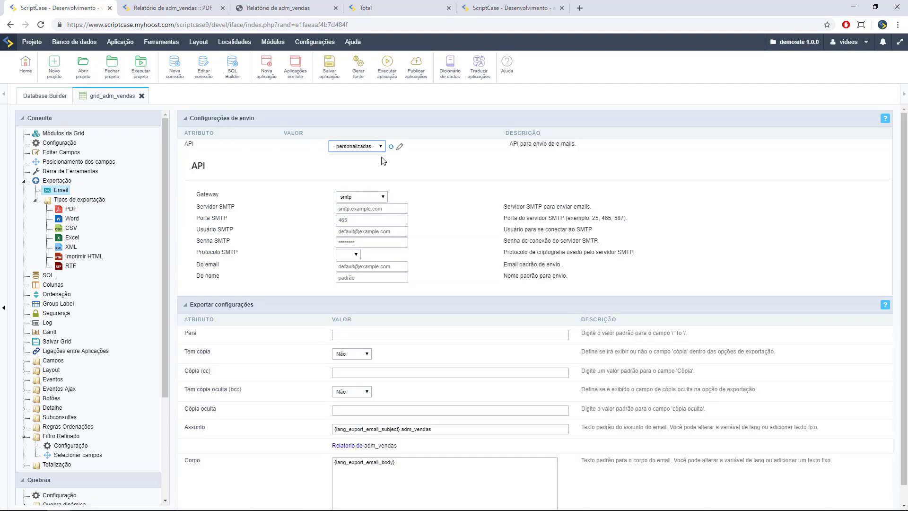
left_click(372, 197)
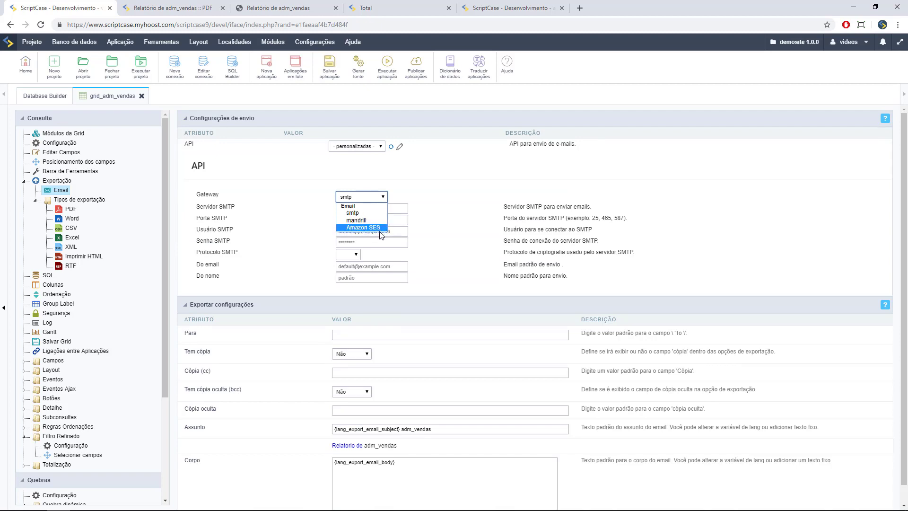
left_click(472, 206)
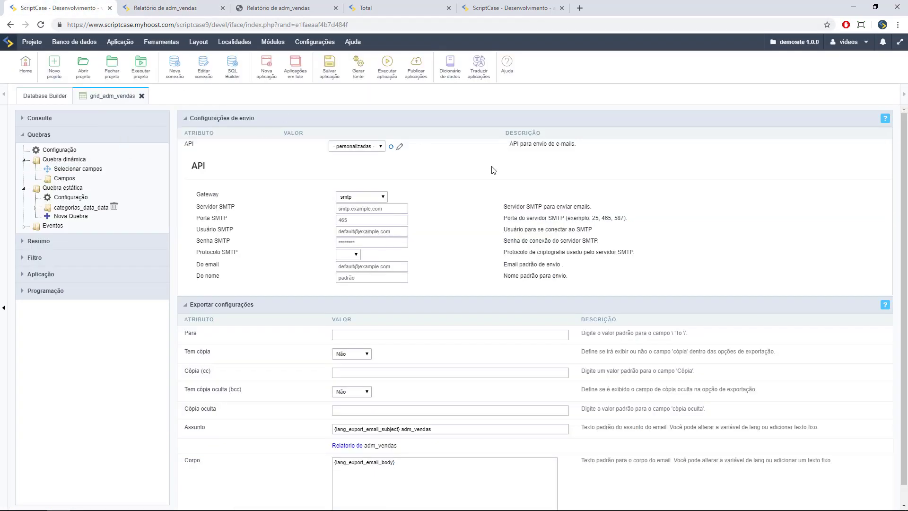
- Collapse the Quebras settings and view the running Relatório de adm_vendas
left_click(25, 142)
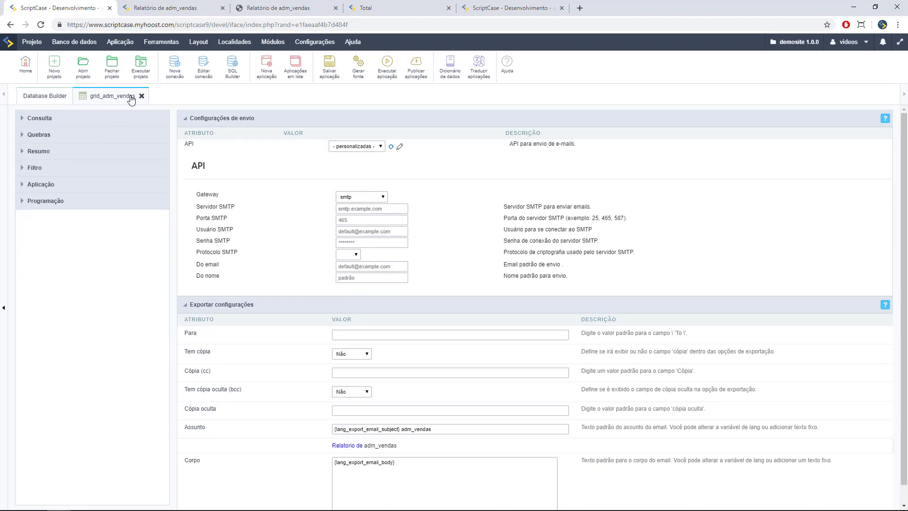
left_click(163, 8)
scroll(437, 279, "down", 2)
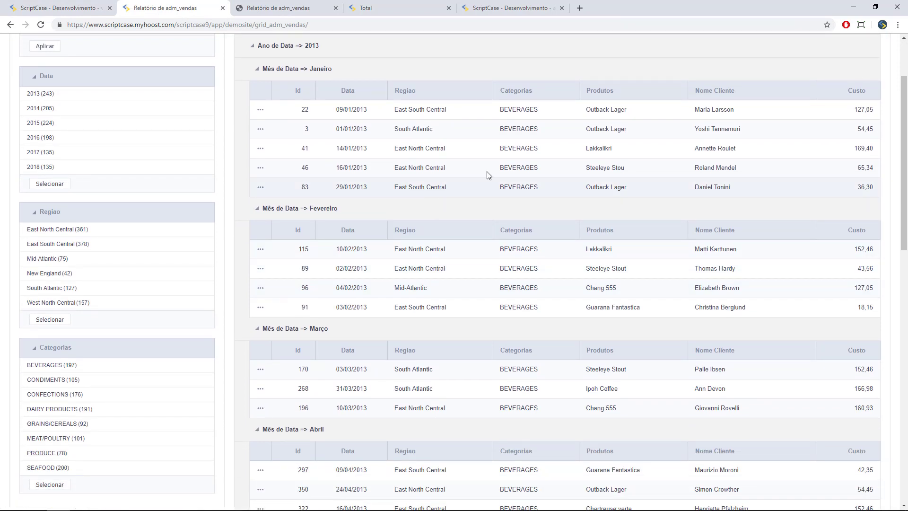
- Return to the Scriptcase project editor and begin a Nova aplicação
scroll(569, 186, "up", 2)
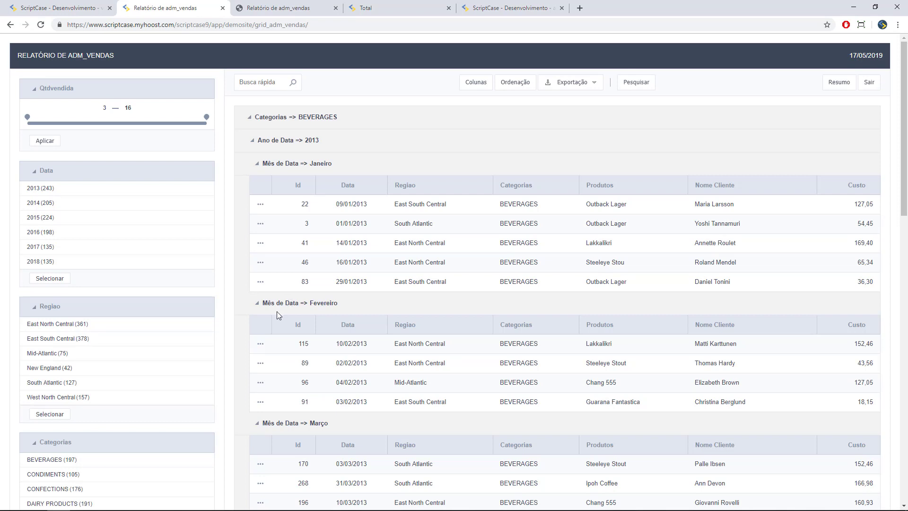
left_click(49, 8)
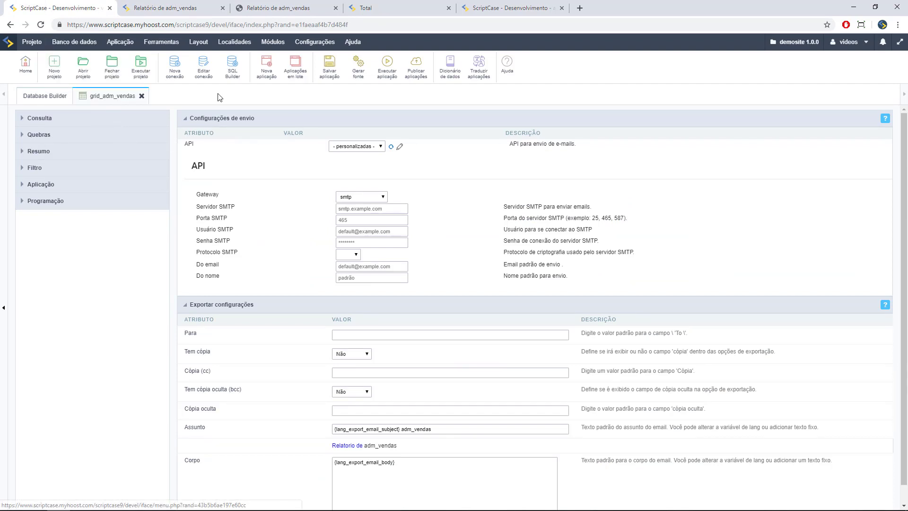
left_click(267, 76)
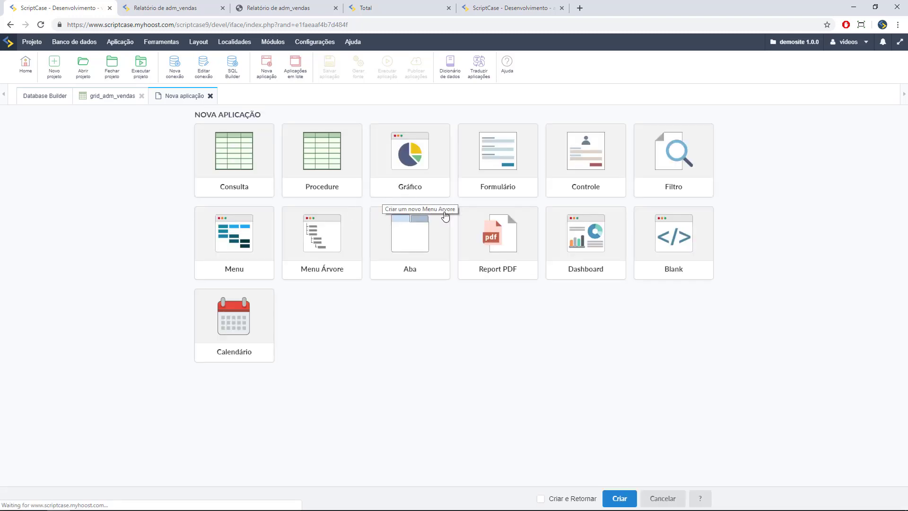
- Create the single-record form form_adm_vendas on the adm_vendas table
left_click(441, 180)
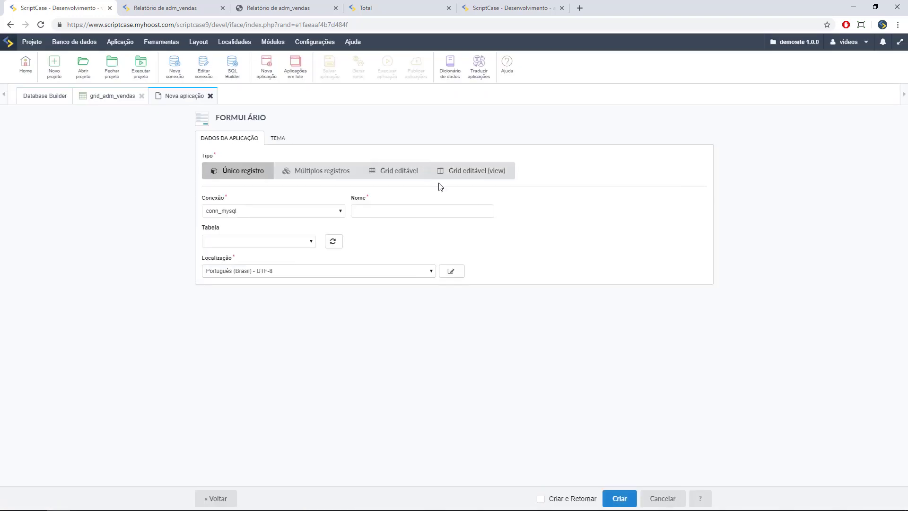
left_click(264, 241)
left_click(268, 368)
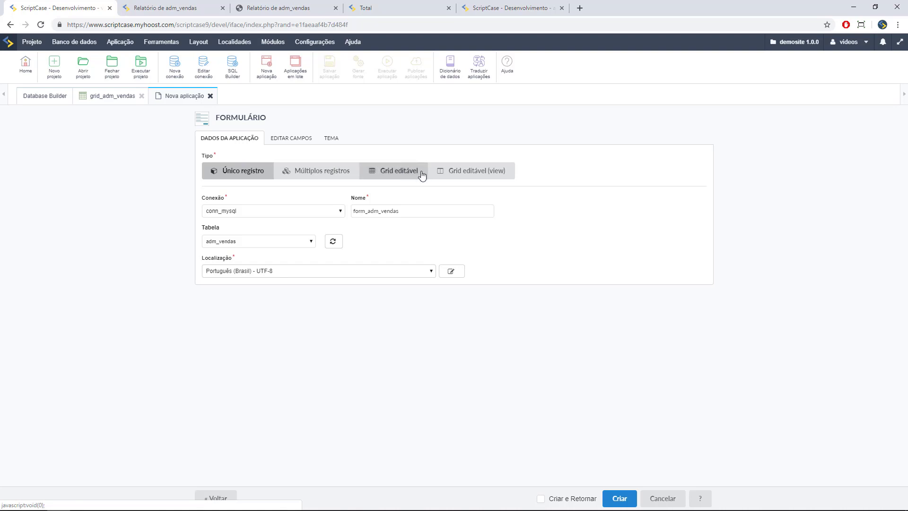
left_click(624, 500)
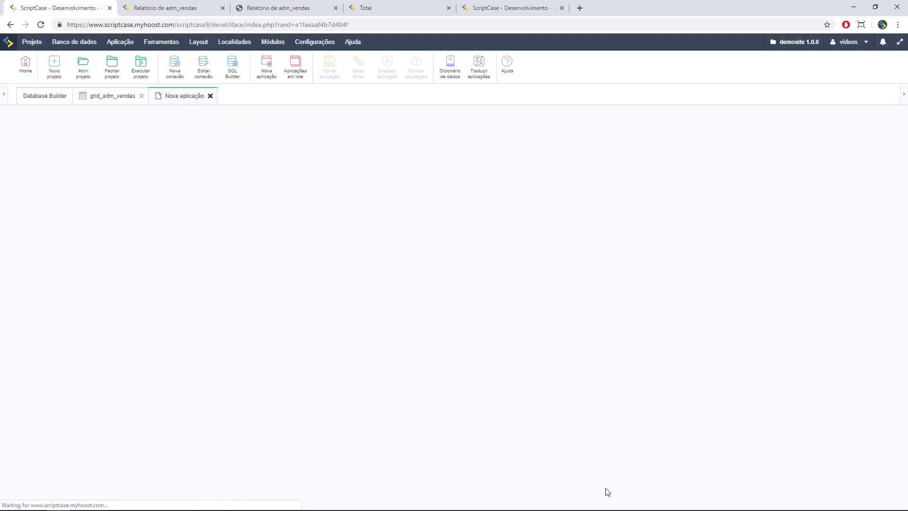
- Run form_adm_vendas and save the first record with Qtdvendida changed from 7 to 8
left_click(387, 63)
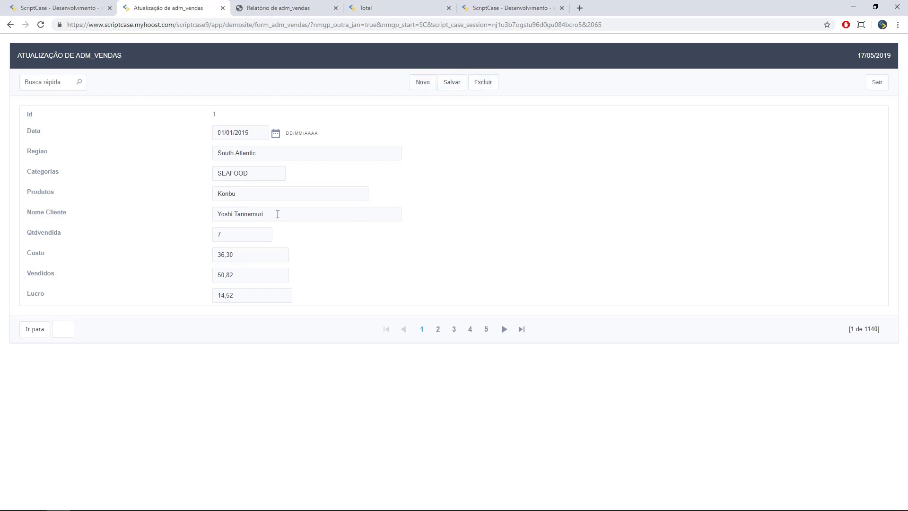
triple_click(278, 214)
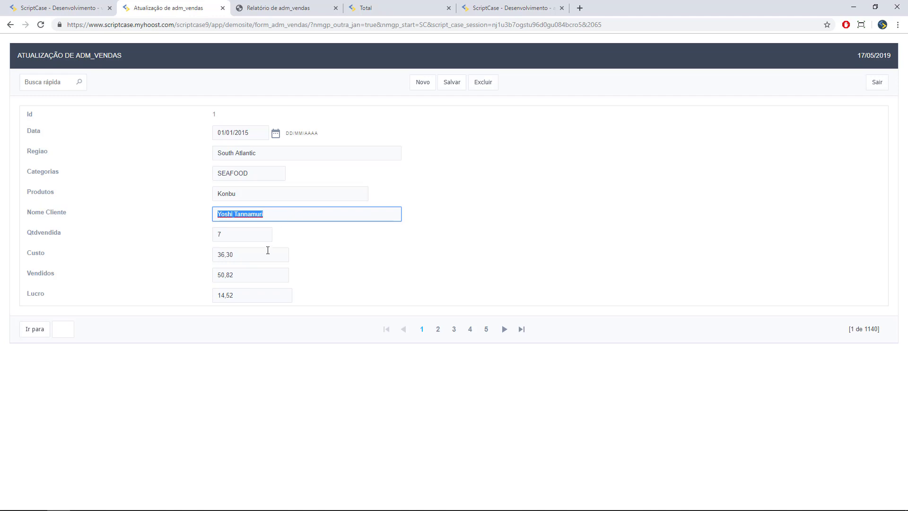
left_click(268, 251)
left_click(259, 237)
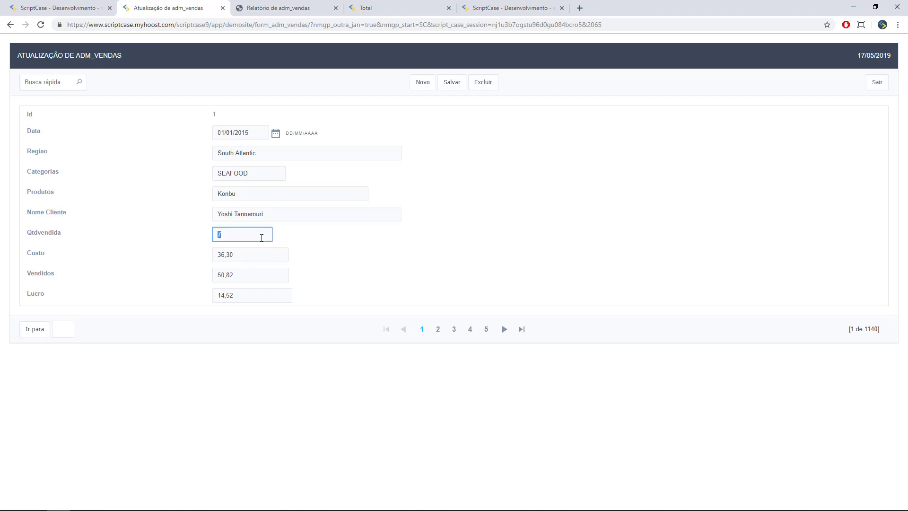
left_click(451, 82)
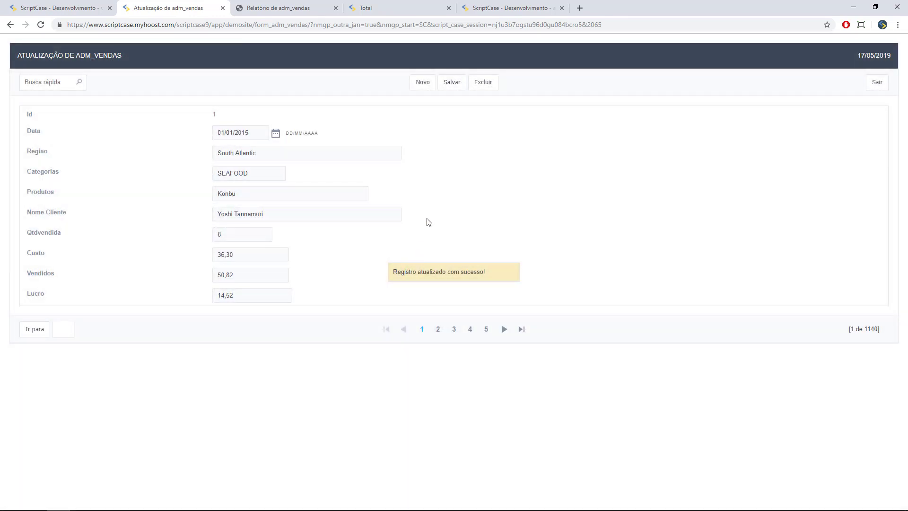
left_click(11, 9)
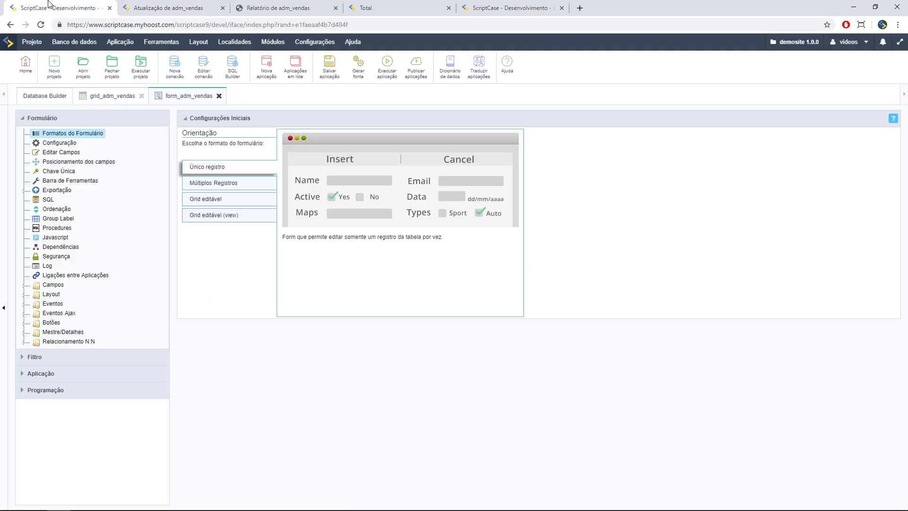
- Create an edit link from the grid to form_adm_vendas, mapping id to id
left_click(21, 119)
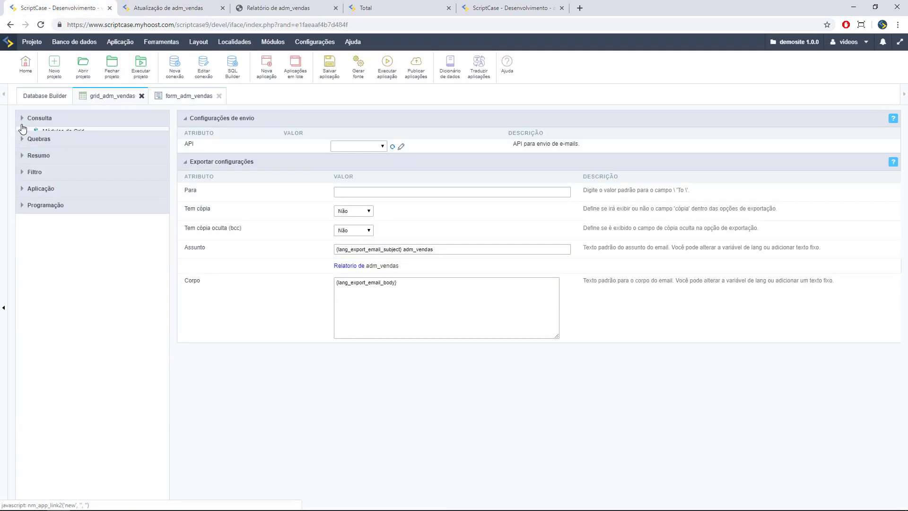
left_click(20, 118)
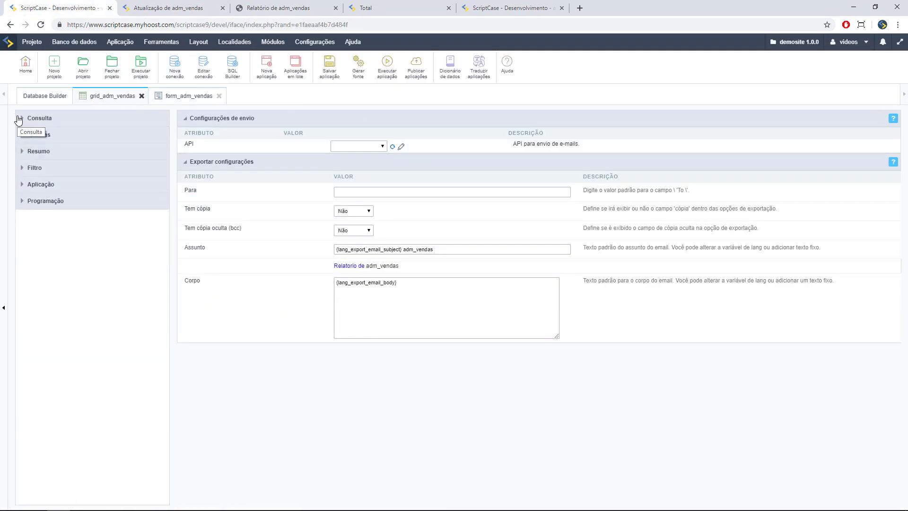
left_click(67, 352)
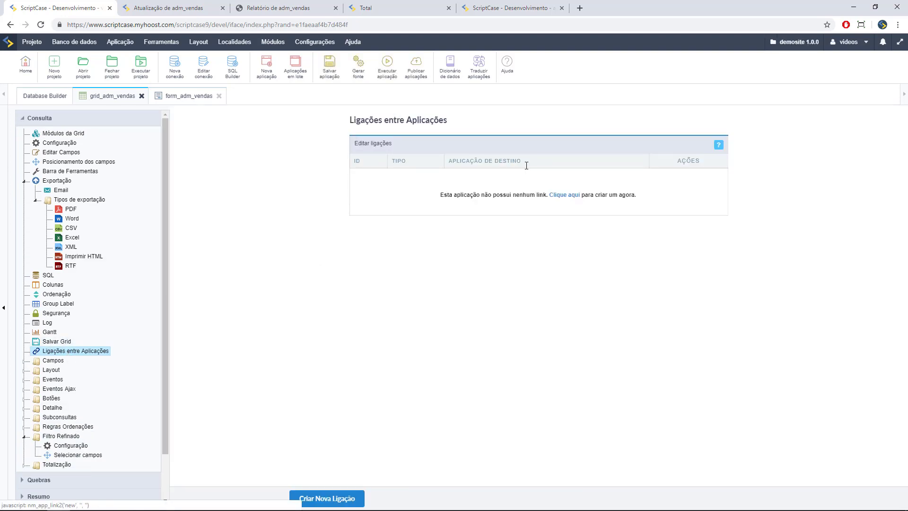
left_click(336, 498)
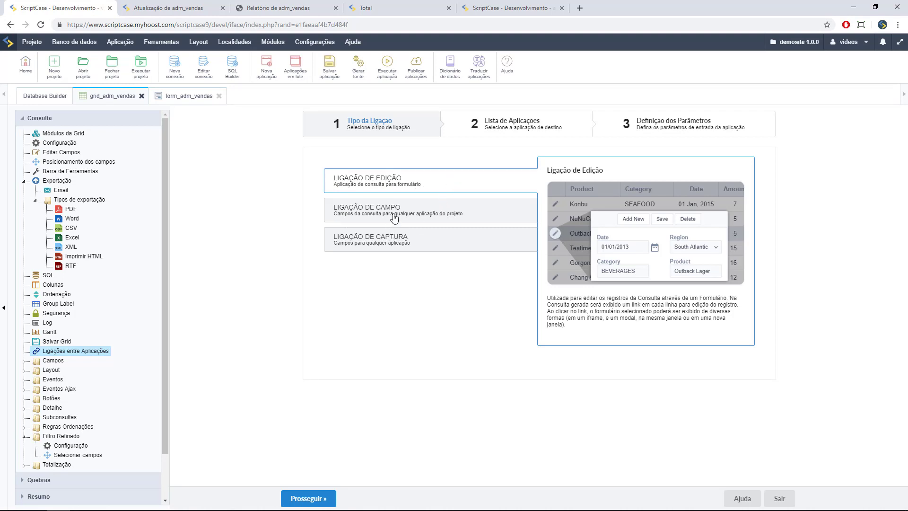
left_click(323, 497)
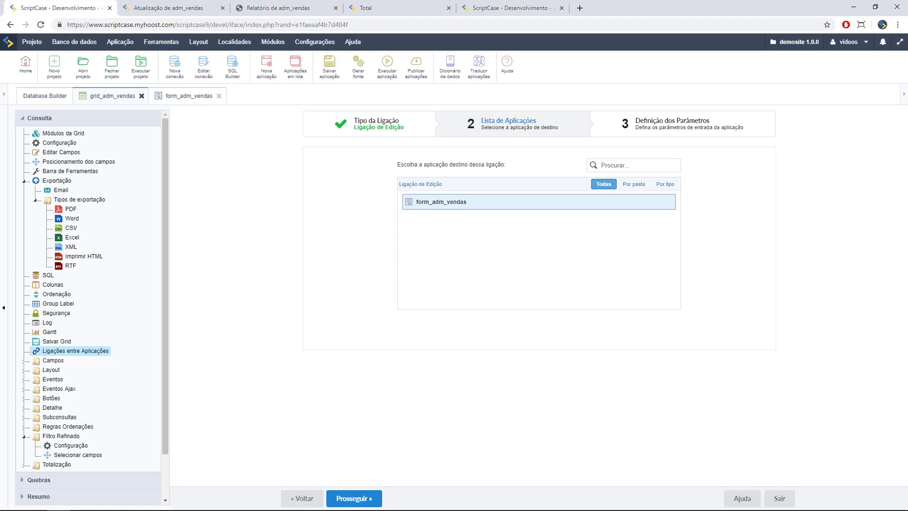
left_click(358, 499)
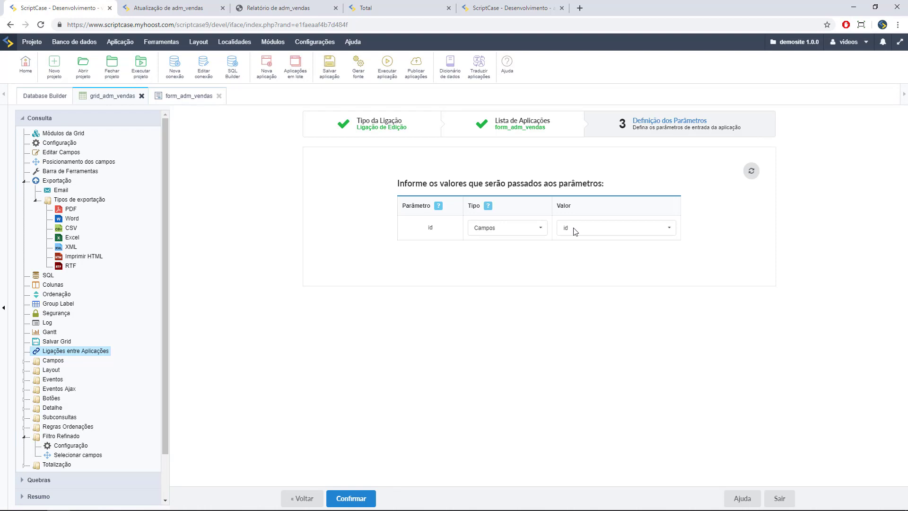
left_click(624, 227)
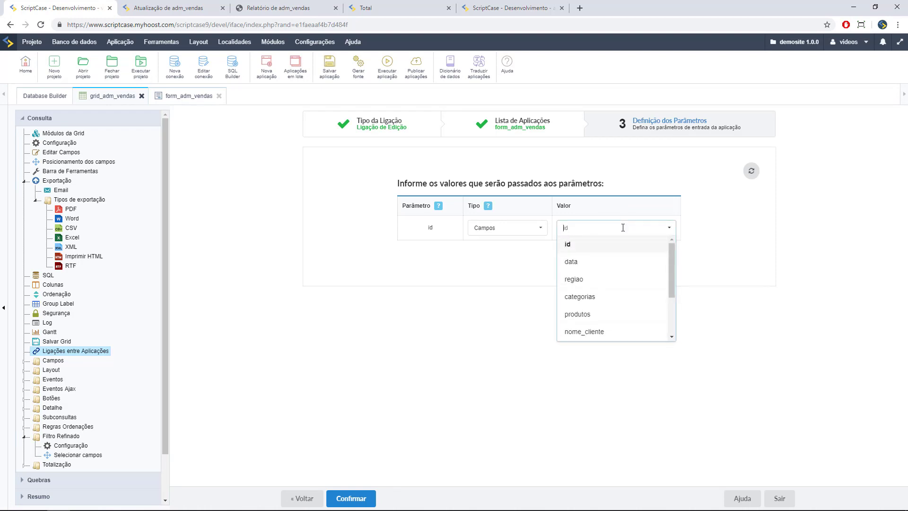
left_click(723, 237)
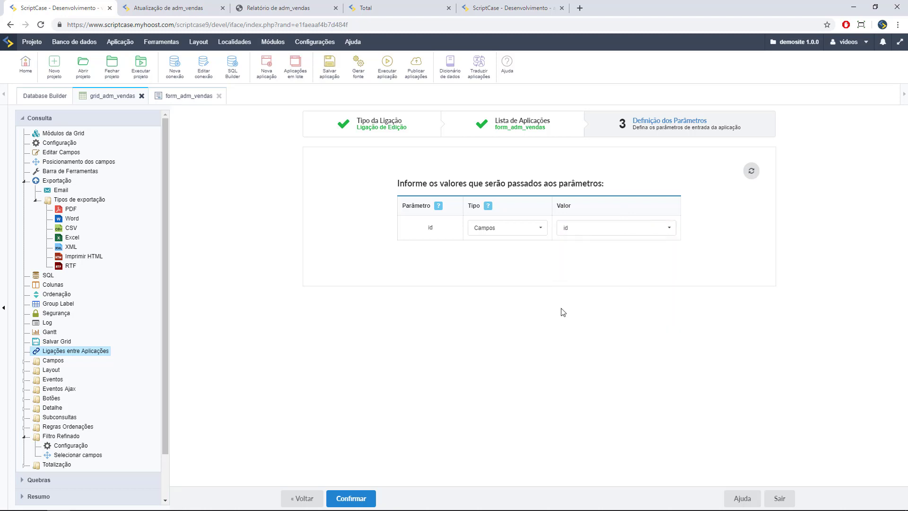
left_click(364, 498)
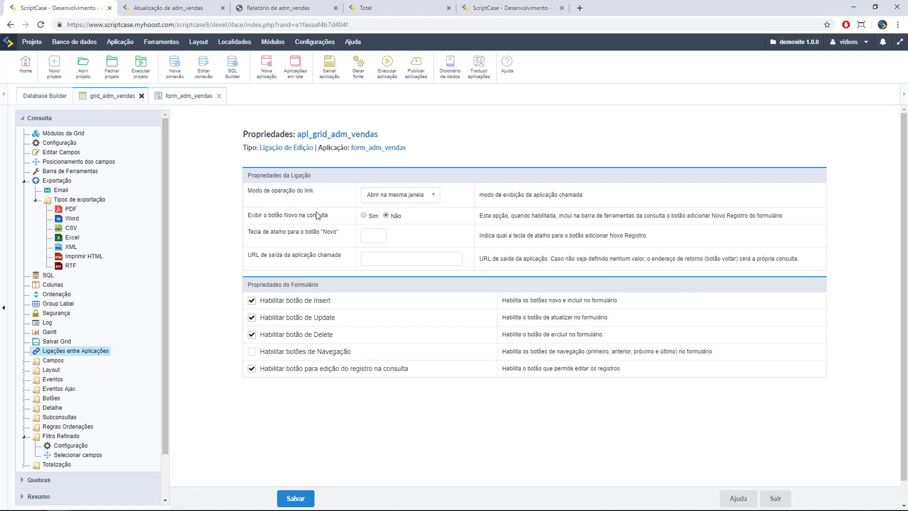
- Set Exibir Novo to Sim and save the link properties
left_click(363, 216)
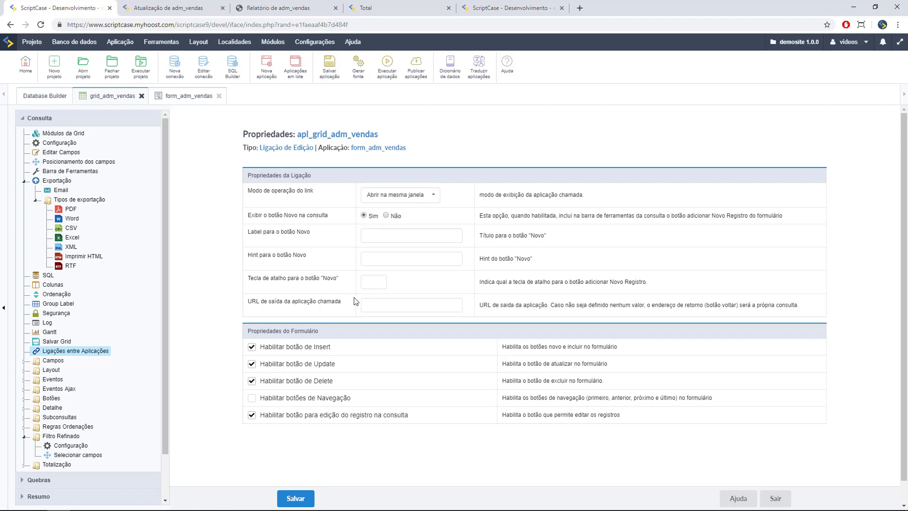
scroll(235, 364, "down", 1)
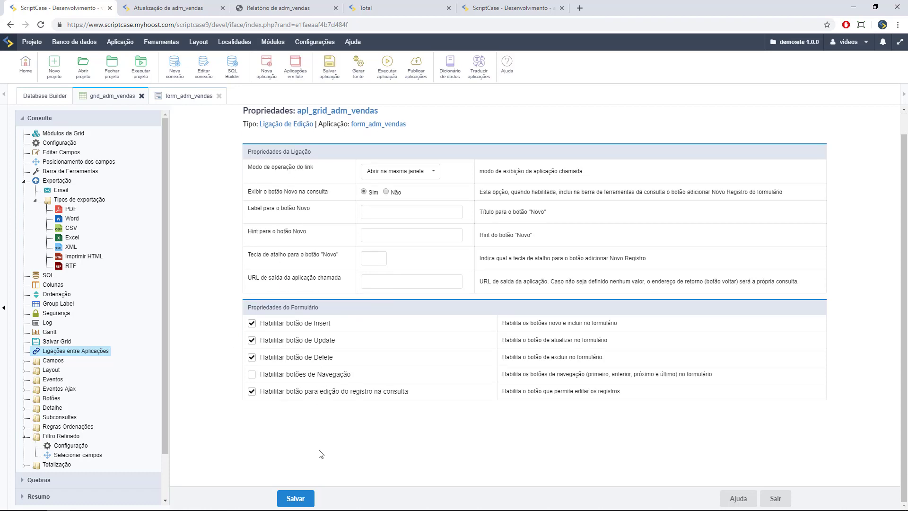
left_click(306, 496)
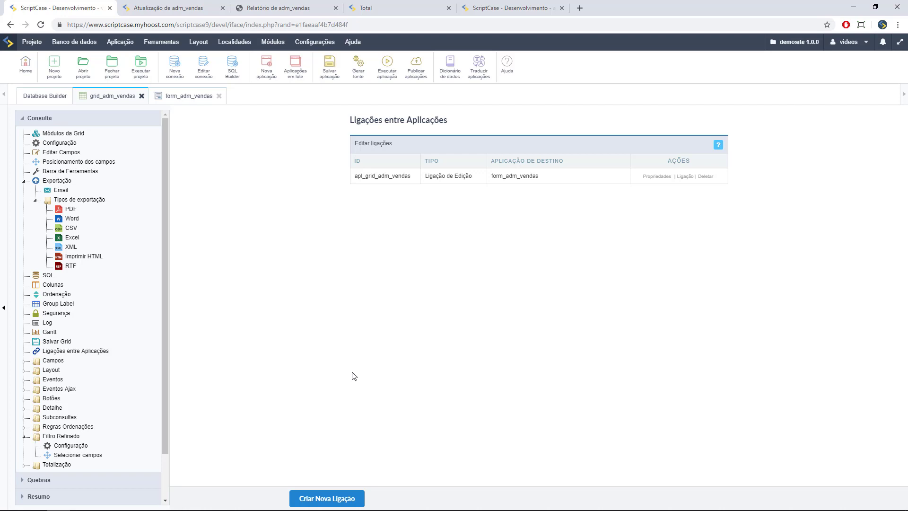
- Run grid_adm_vendas and check that record 22's pencil opens it in the edit form
left_click(380, 76)
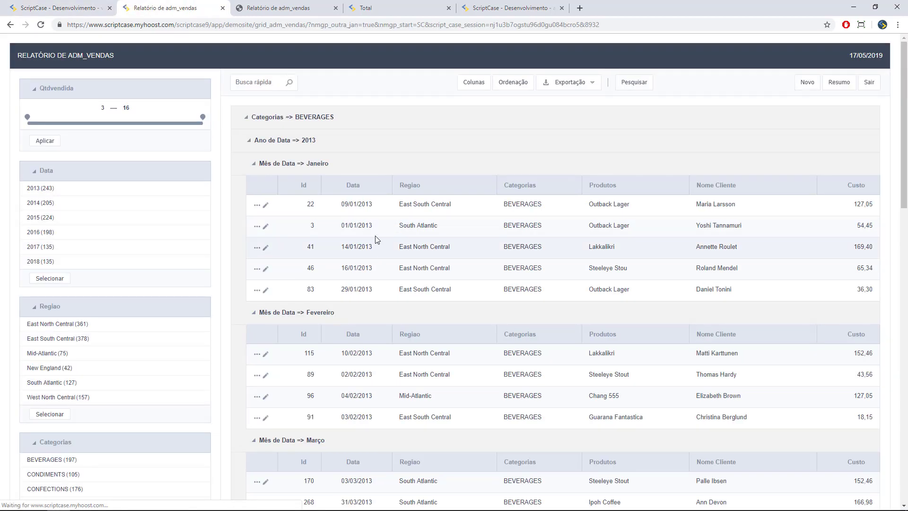
left_click(266, 208)
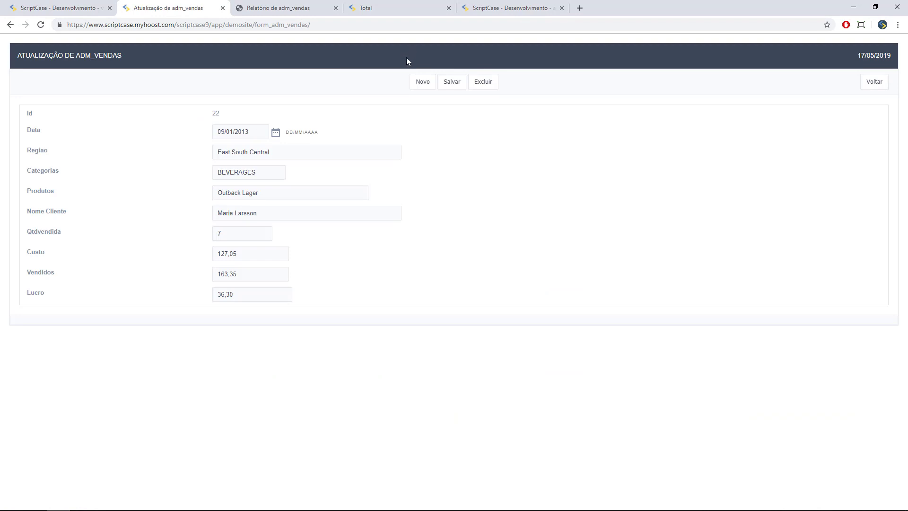
left_click(865, 85)
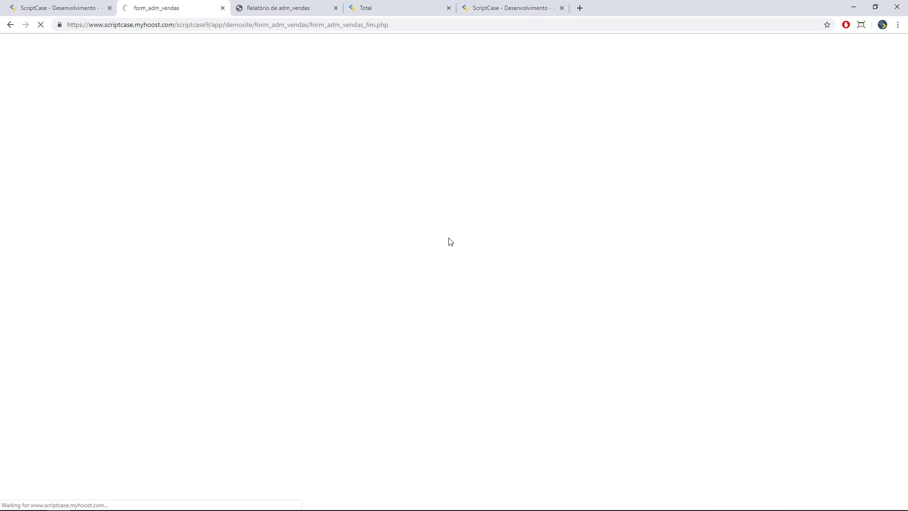
scroll(334, 284, "down", 4)
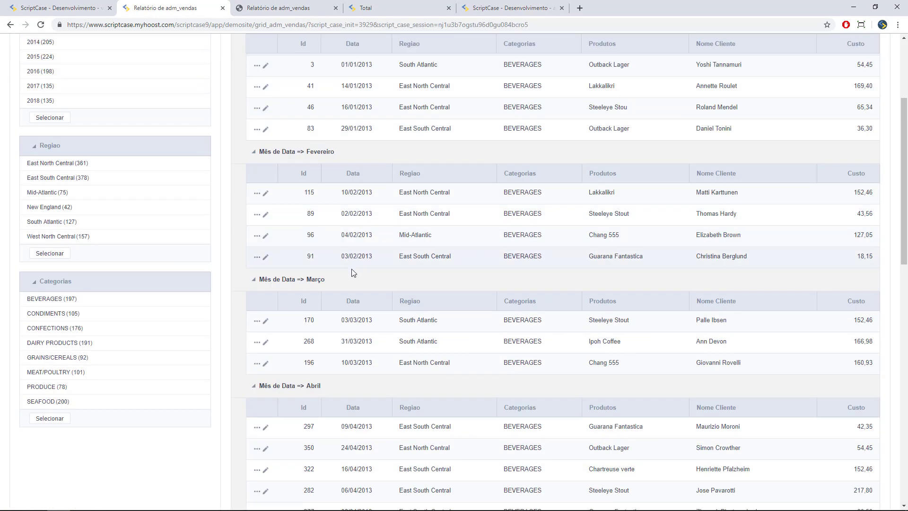
scroll(354, 273, "up", 3)
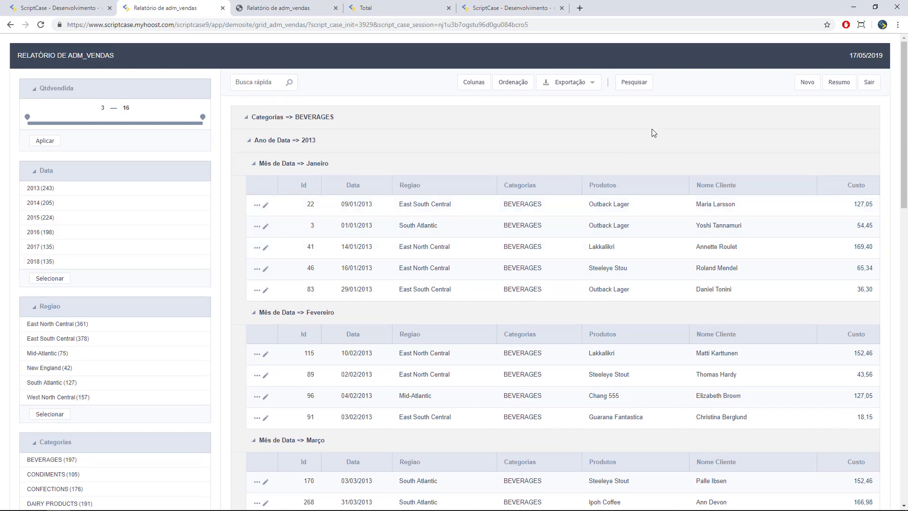
- Check that Novo opens a blank sales record, cancel it, and return to the editor
left_click(814, 85)
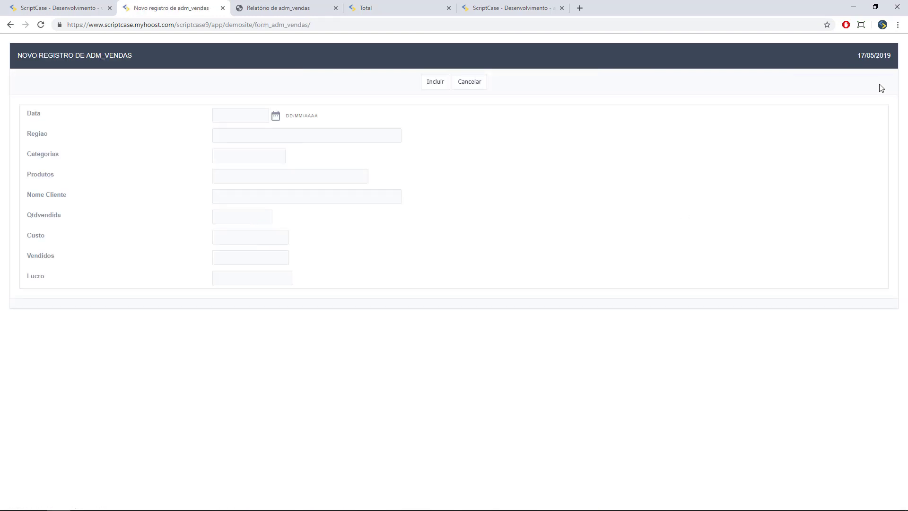
left_click(468, 82)
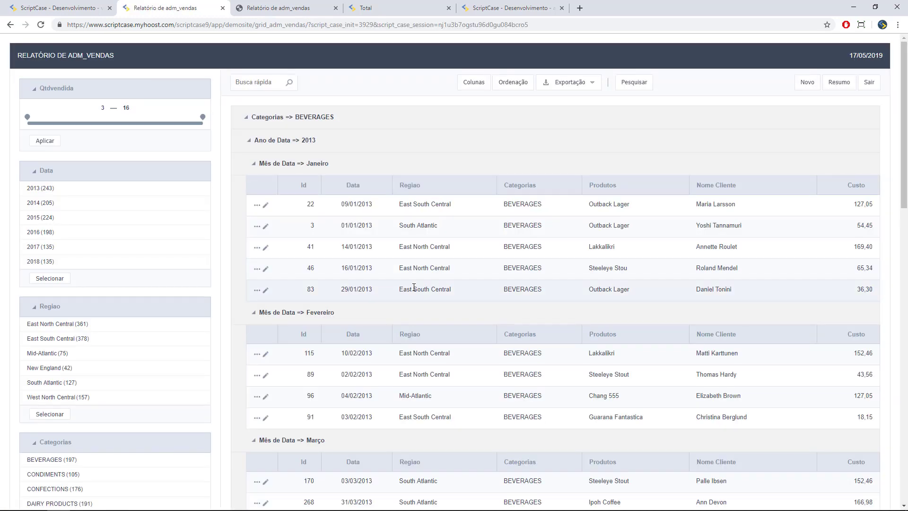
key("ctrl+shift+Tab")
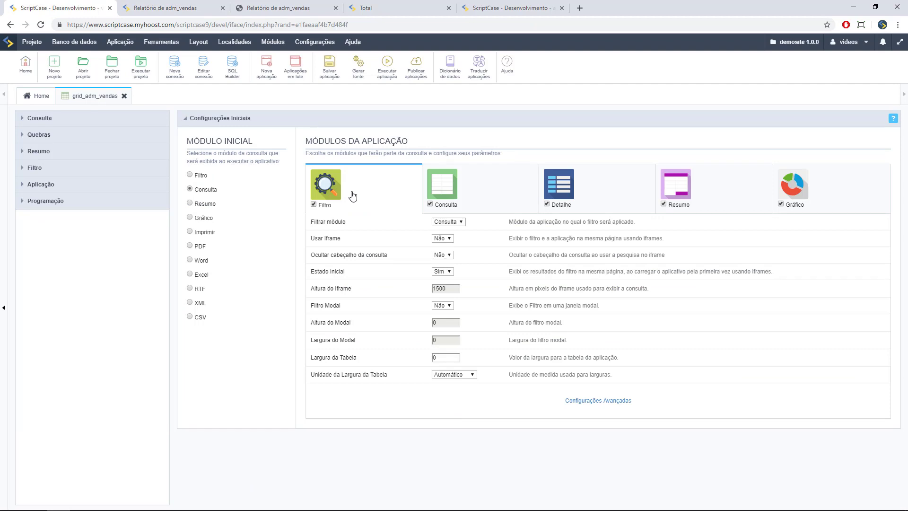
- From Home, duplicate grid_adm_vendas under the name grid_adm_vendas_resumo and open it for editing
left_click(30, 102)
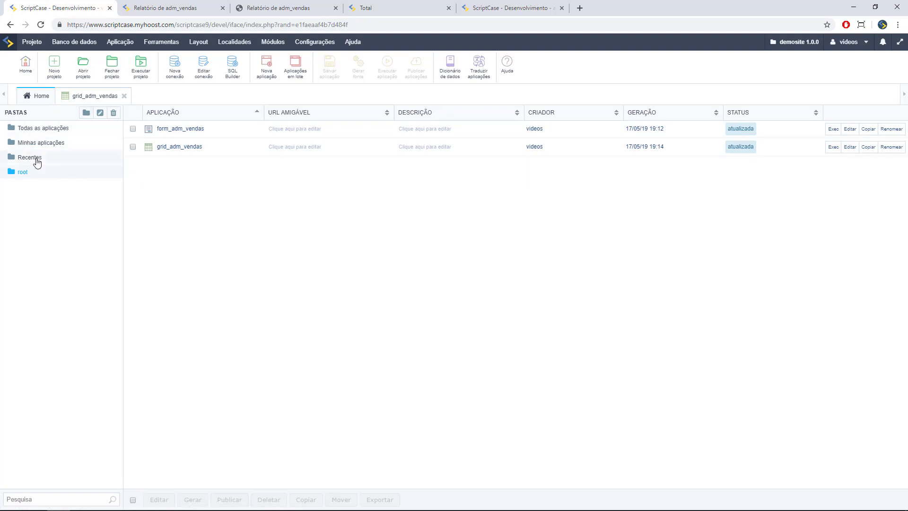
left_click(850, 147)
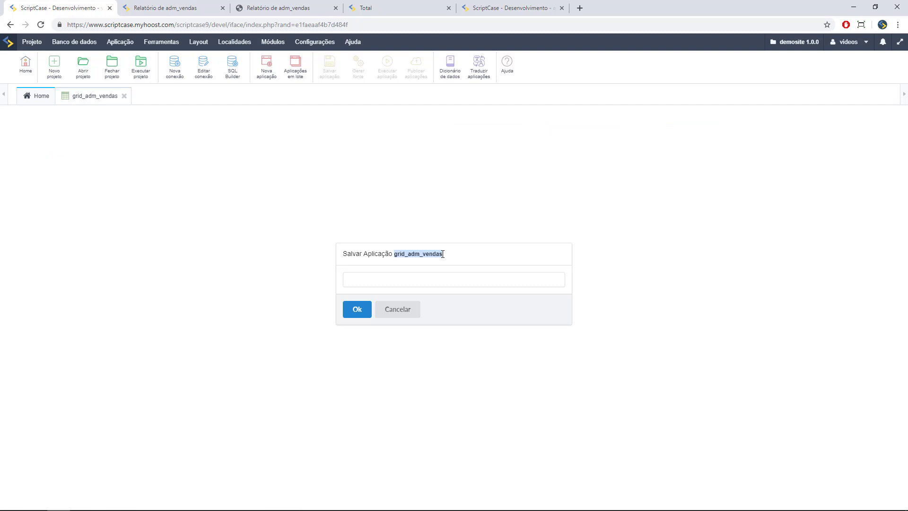
left_click(430, 279)
type("grid_adm_vendas")
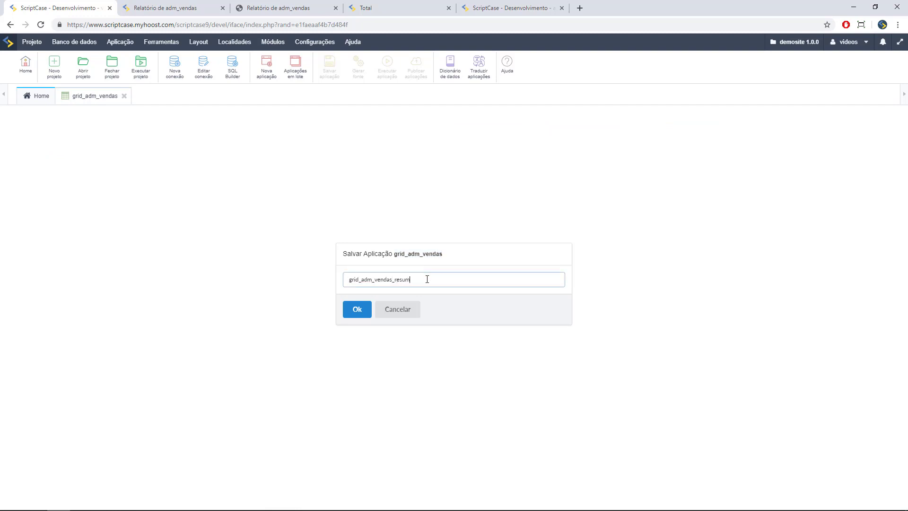
left_click(350, 316)
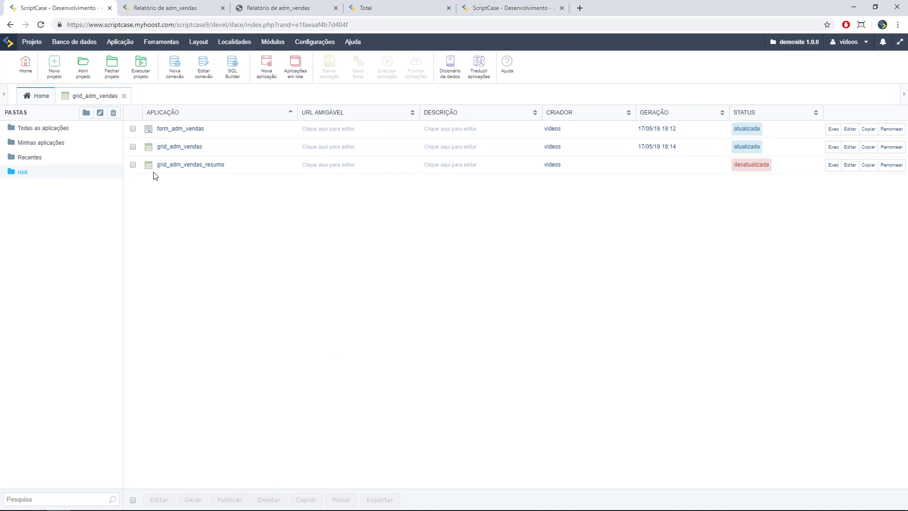
left_click(169, 166)
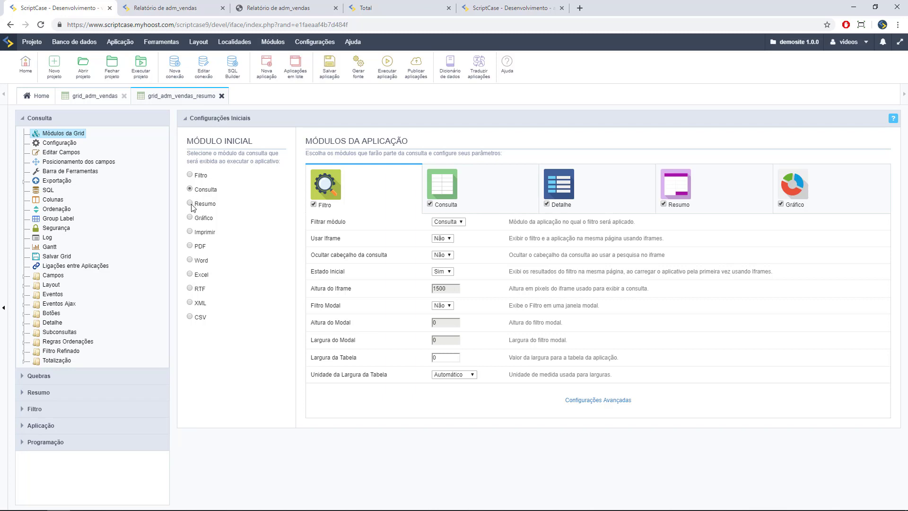
- Run grid_adm_vendas_resumo, review its Sumário de adm_vendas table, then collapse the Consulta section
left_click(385, 66)
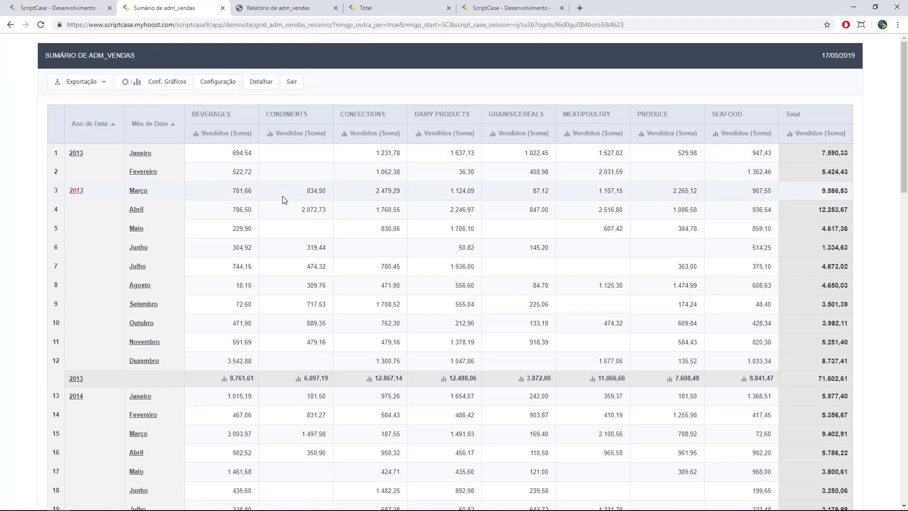
scroll(425, 293, "down", 3)
scroll(443, 303, "up", 1)
scroll(444, 303, "up", 3)
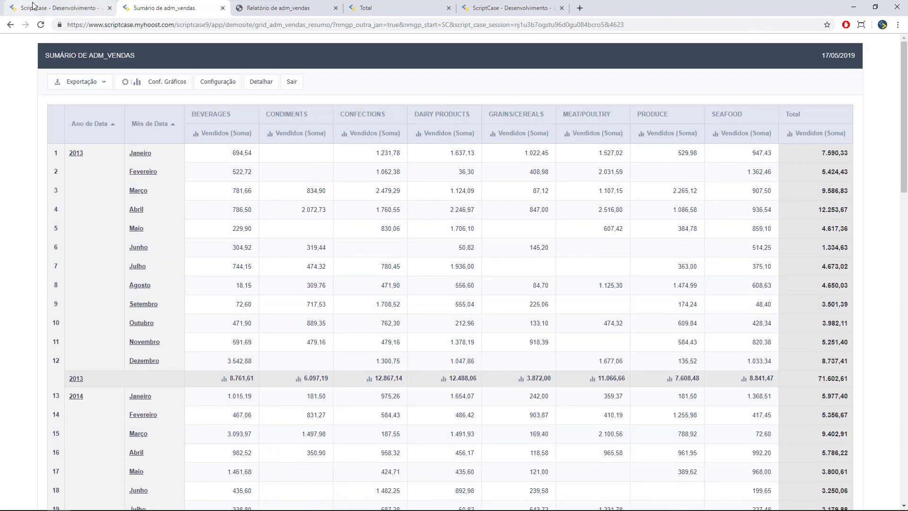
left_click(54, 10)
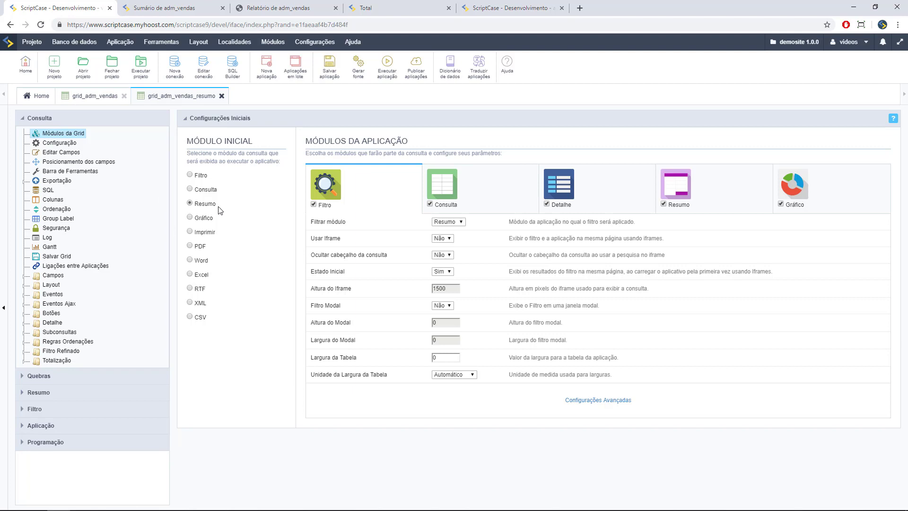
left_click(21, 120)
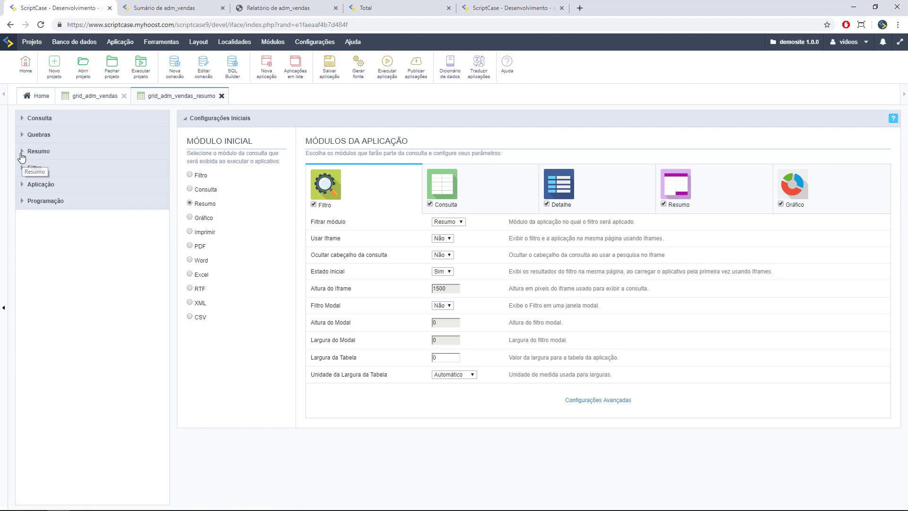
- Under Resumo > Filtro > Campos, drag regiao, categorias and data three times into Campos do Filtro
left_click(22, 156)
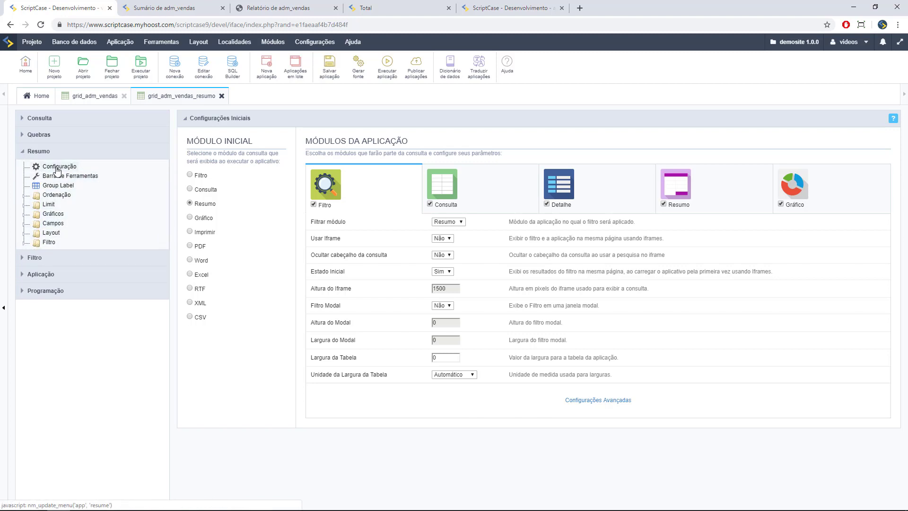
left_click(28, 244)
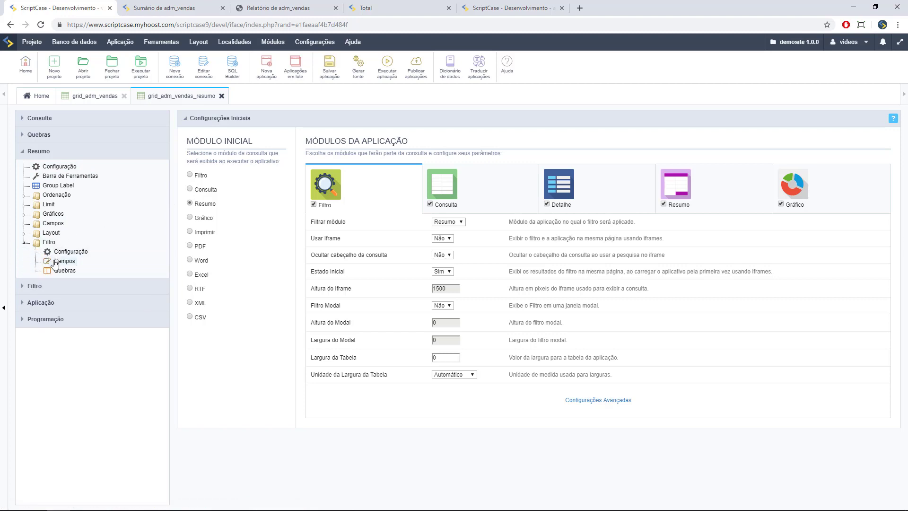
left_click(55, 263)
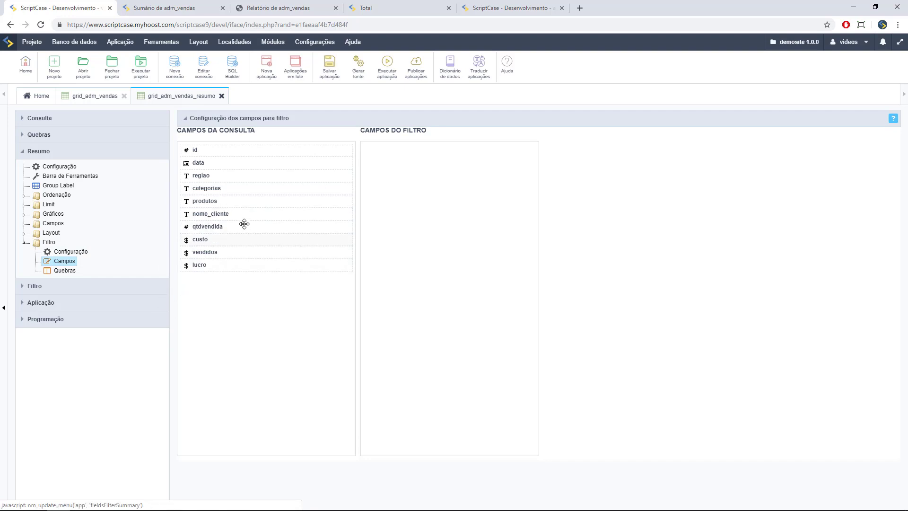
left_click_drag(230, 177, 407, 165)
left_click_drag(244, 189, 387, 171)
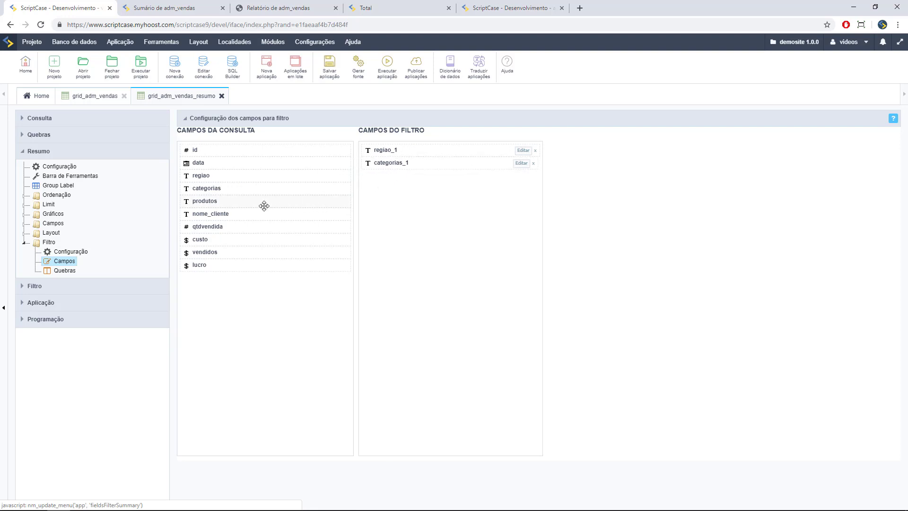
left_click_drag(211, 163, 381, 177)
left_click_drag(271, 166, 371, 191)
left_click_drag(296, 168, 465, 212)
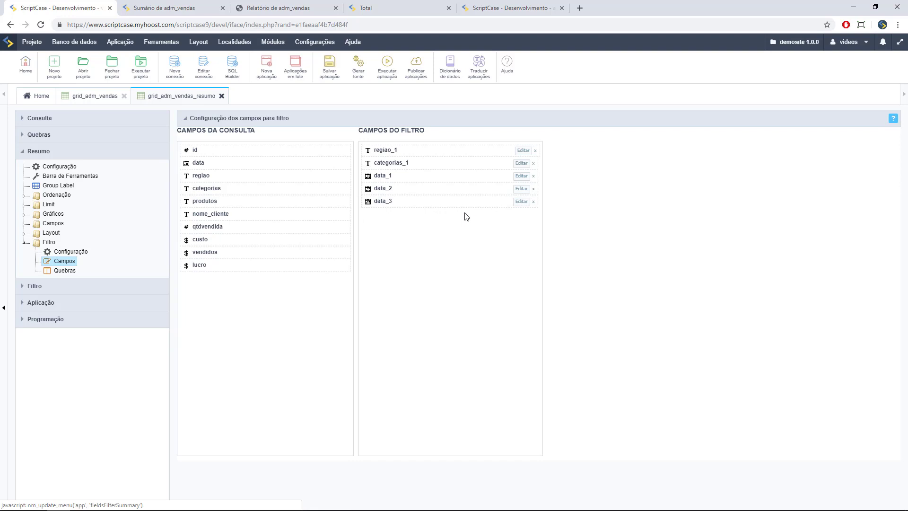
- Make the regiao_1 filter a Multiselect box
left_click(524, 154)
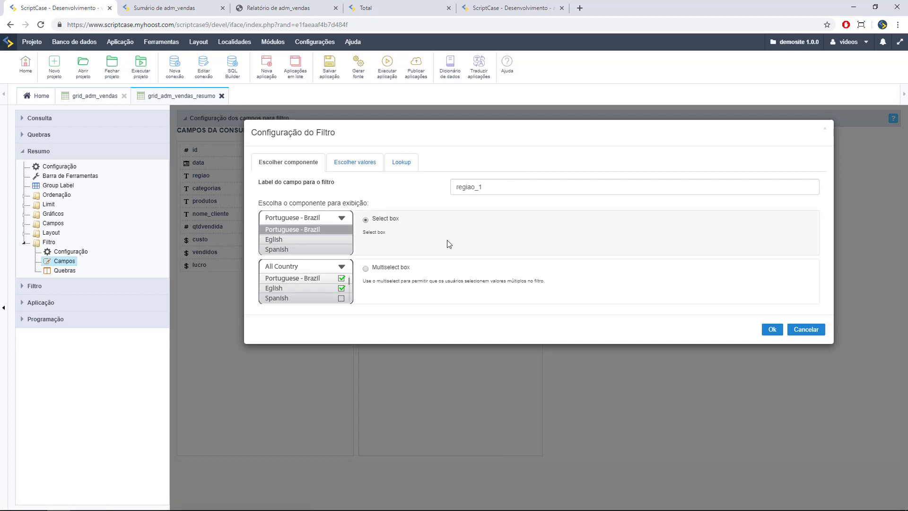
left_click(365, 268)
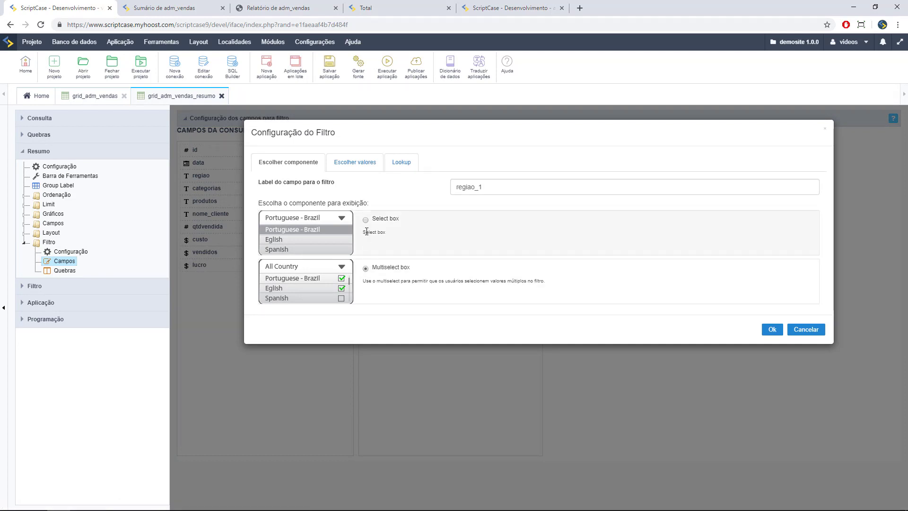
left_click(355, 162)
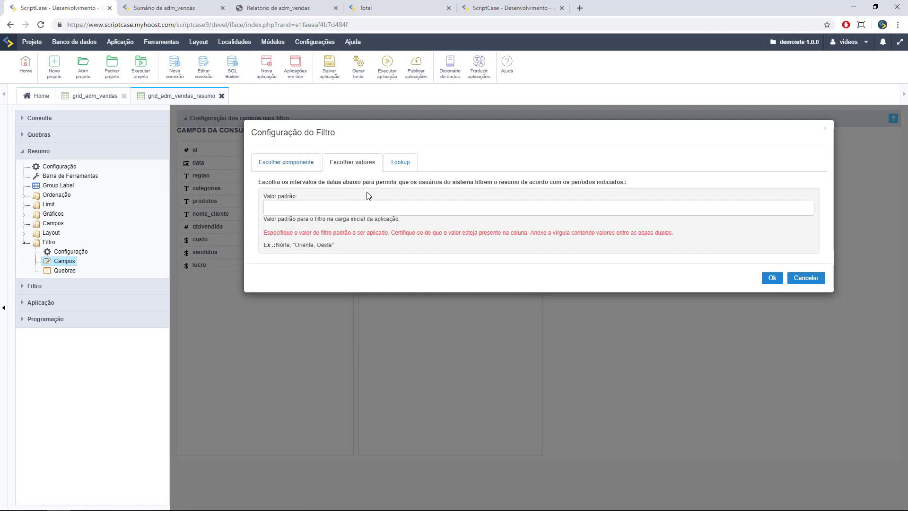
left_click(402, 164)
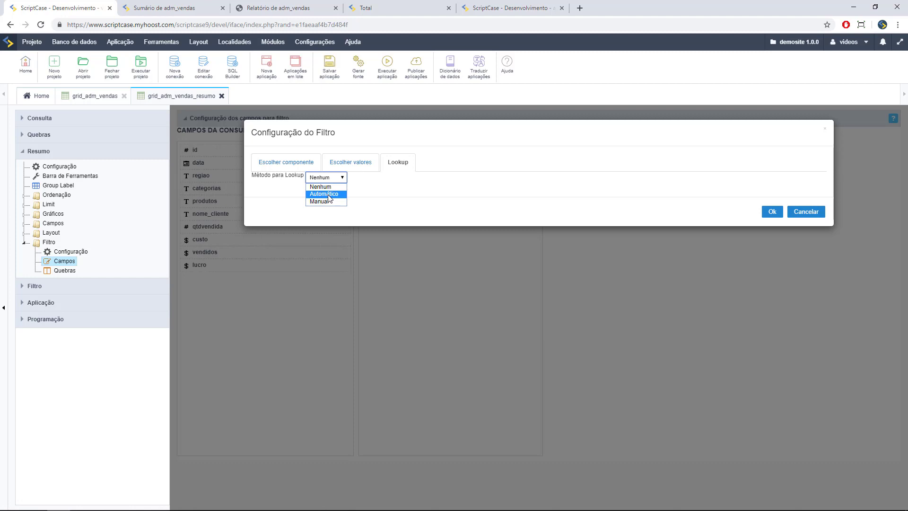
left_click(287, 162)
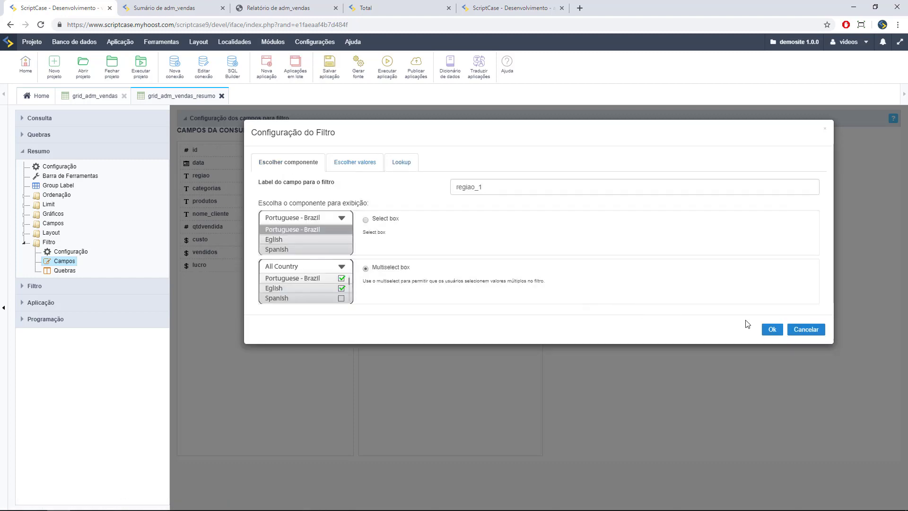
left_click(767, 330)
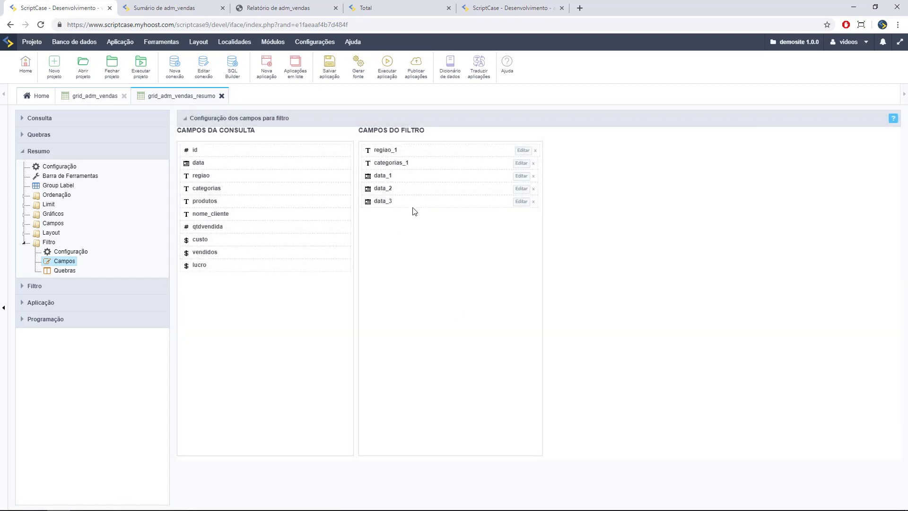
- Make the categorias_1 filter a Multiselect box as well
left_click(516, 164)
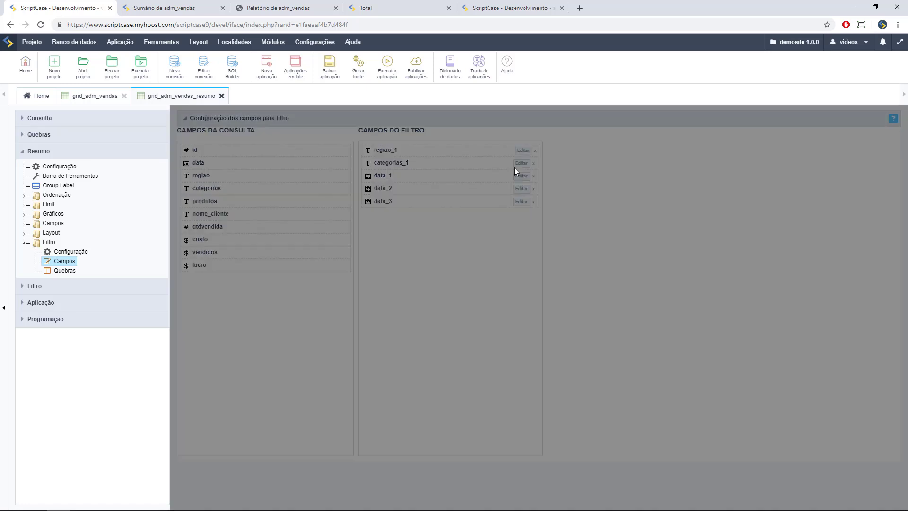
left_click(366, 269)
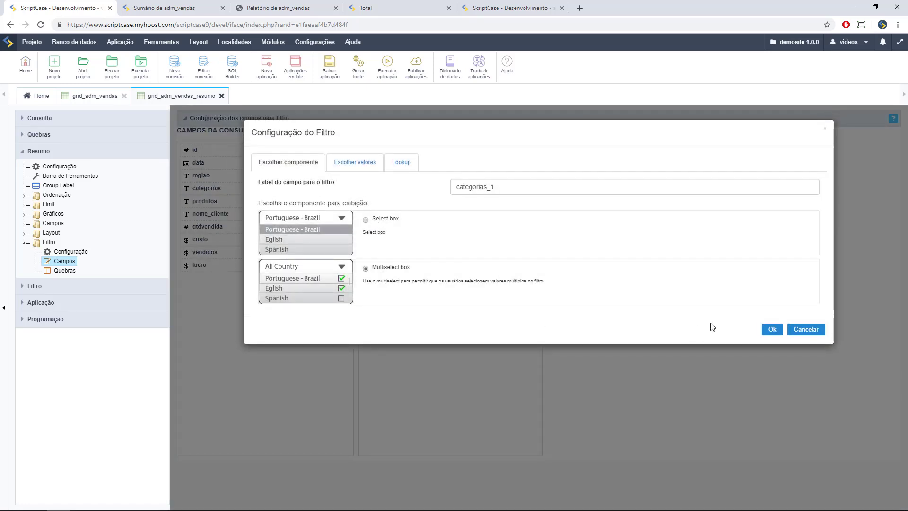
left_click(767, 334)
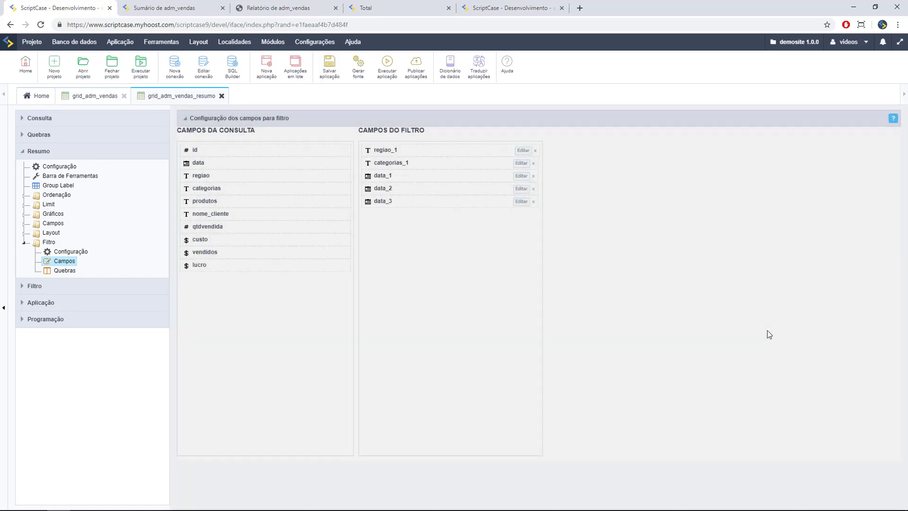
- Set the data_1 filter to filter by actual period
left_click(522, 177)
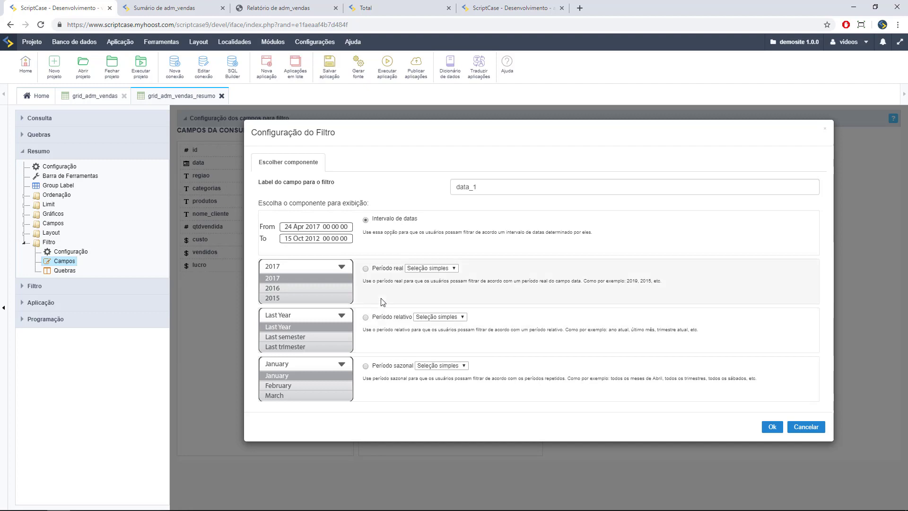
left_click(367, 269)
left_click(336, 160)
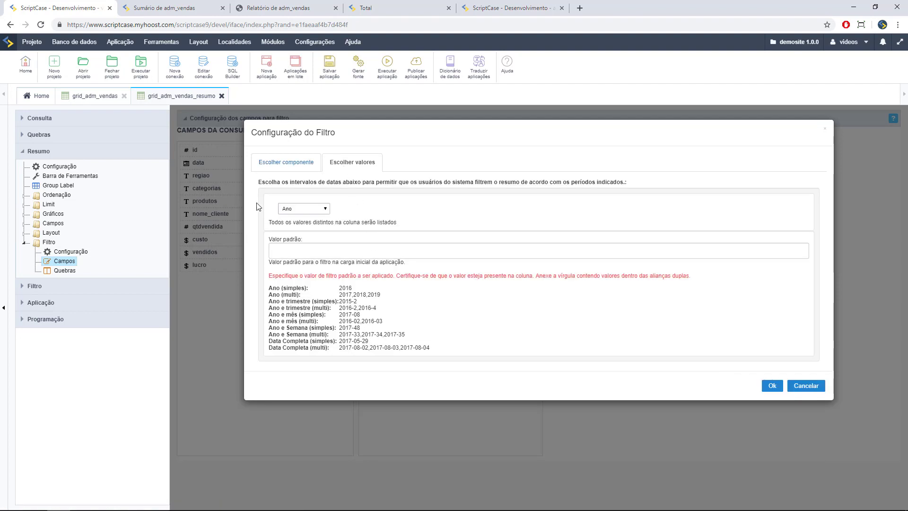
left_click(296, 209)
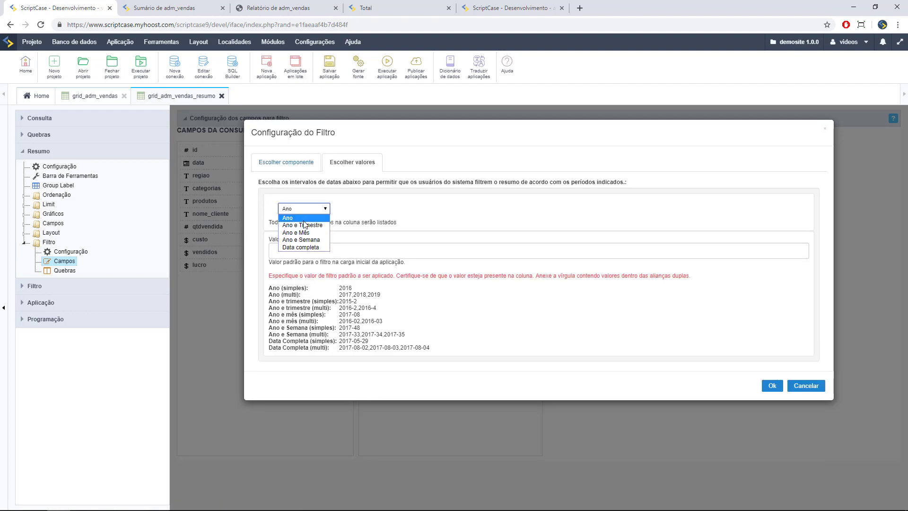
left_click(293, 165)
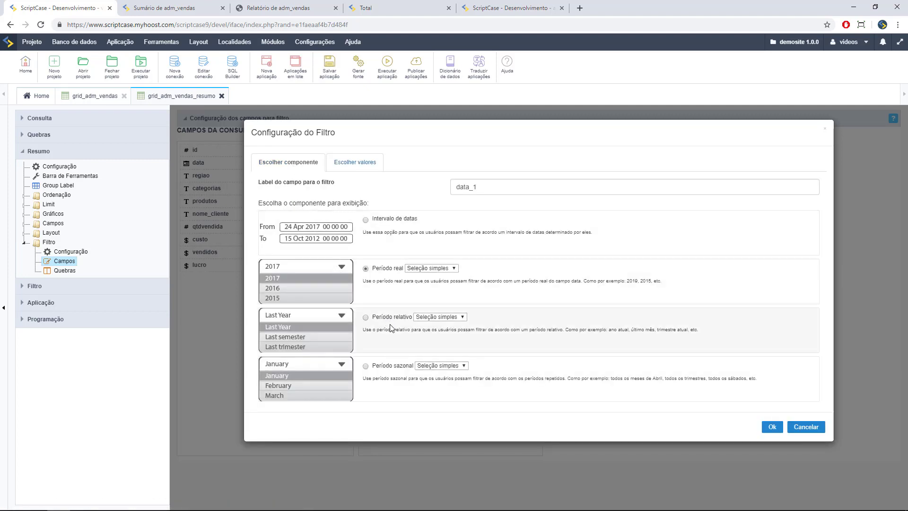
left_click(772, 427)
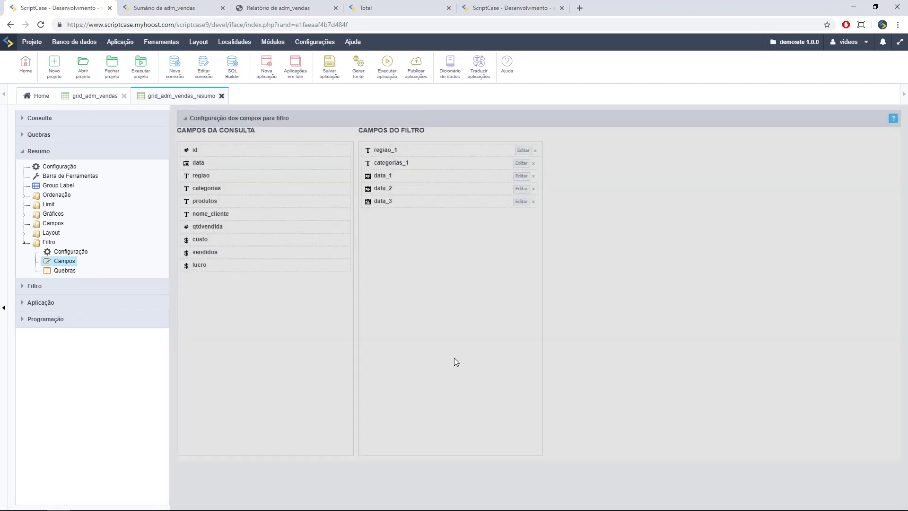
- Make data_2 a relative-period filter with a new 'Próximos 2 trimestres' quarter interval
left_click(521, 189)
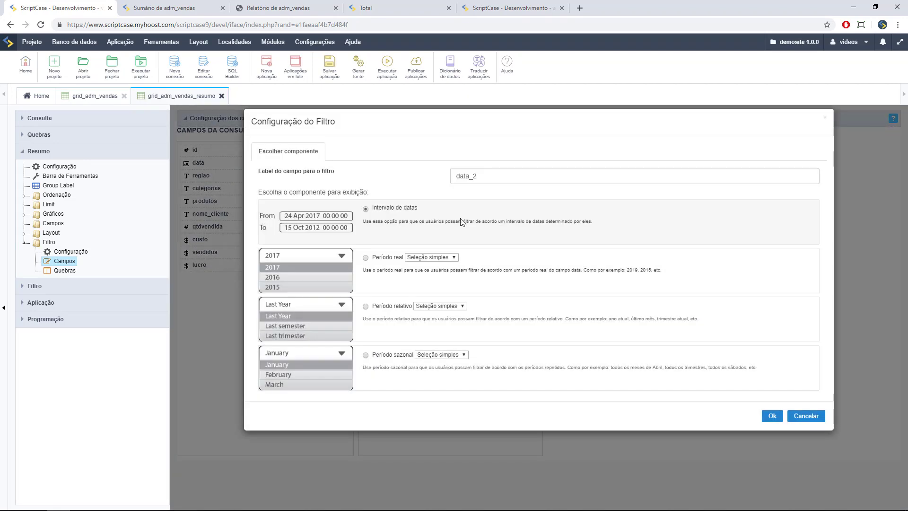
left_click(366, 317)
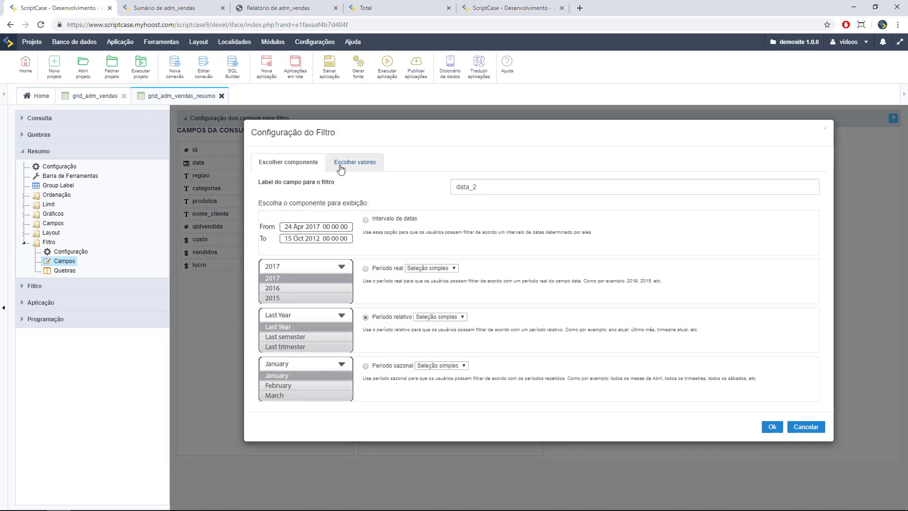
left_click(340, 165)
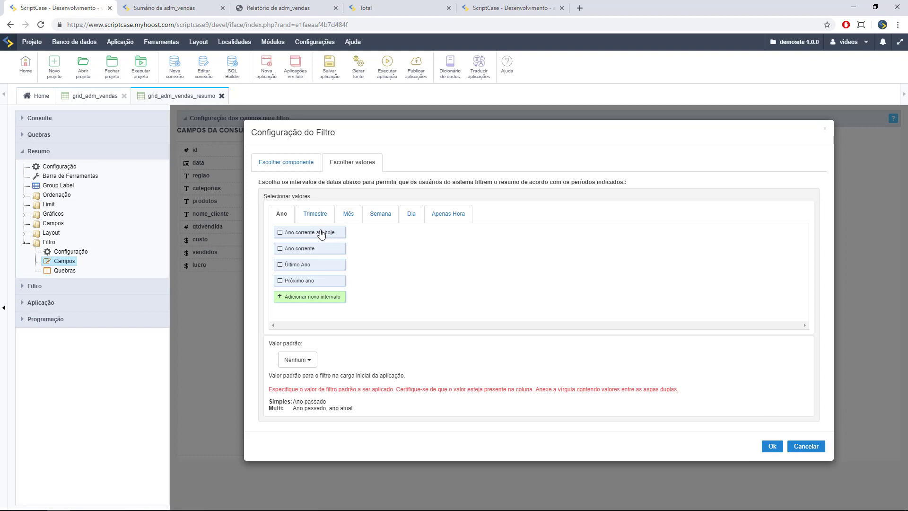
left_click(317, 216)
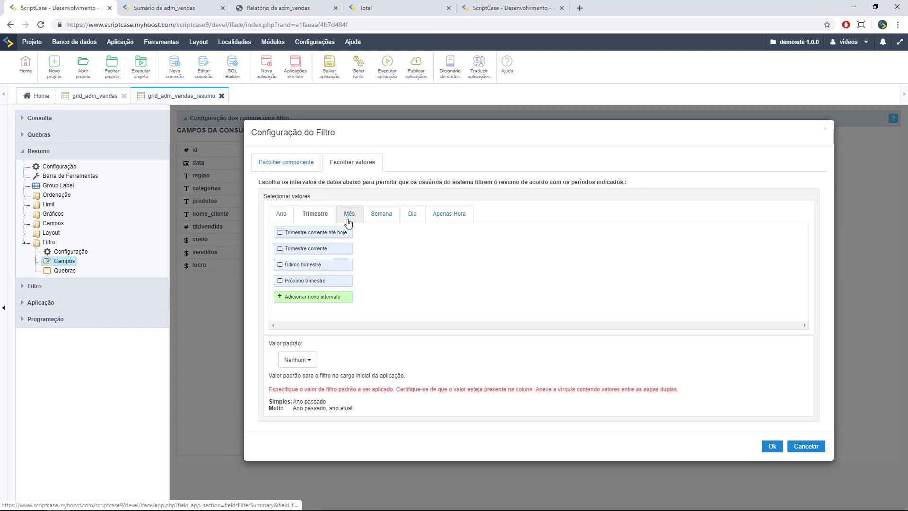
left_click(349, 220)
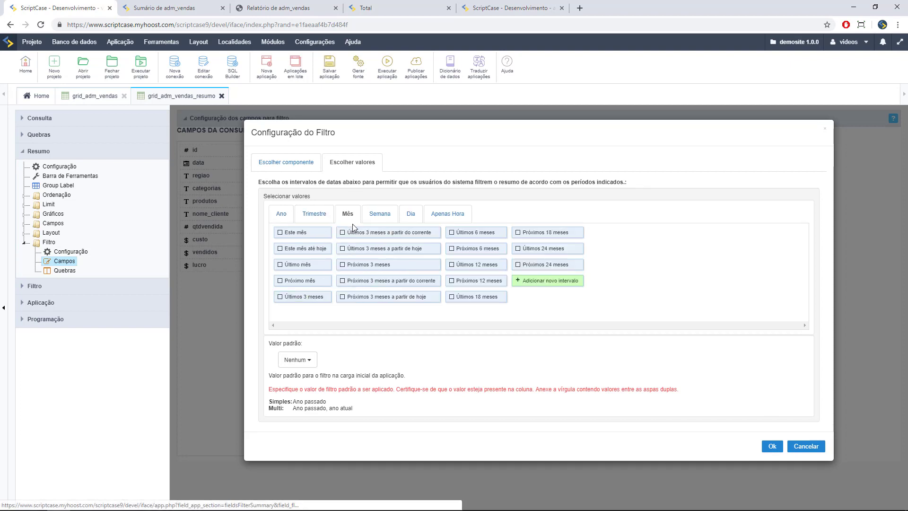
left_click(315, 219)
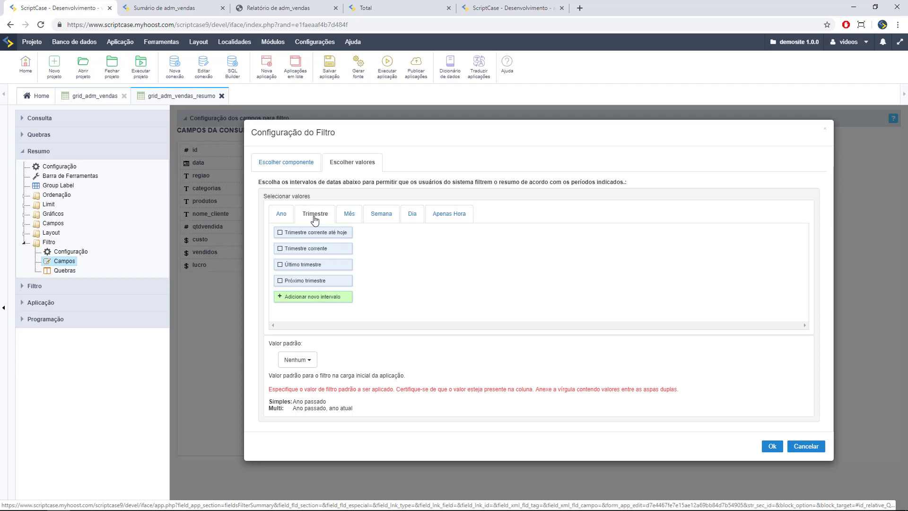
left_click(314, 297)
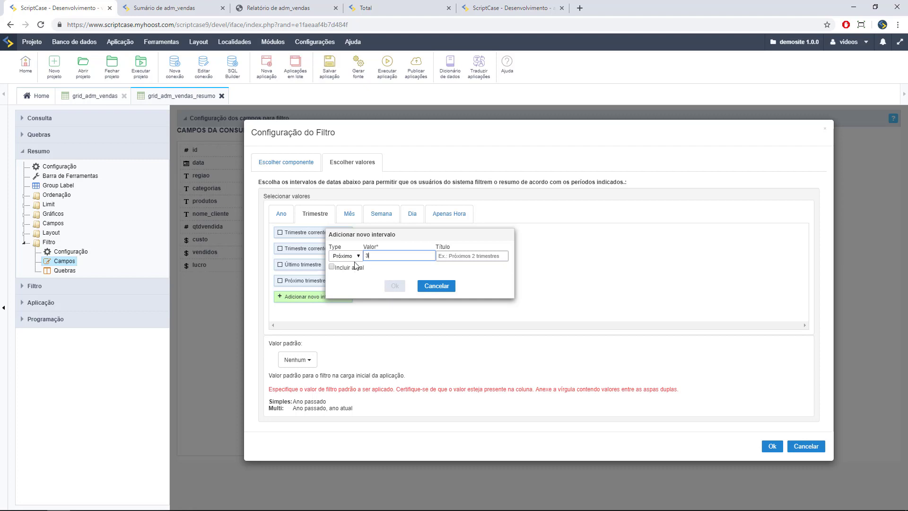
type("2")
key("Tab")
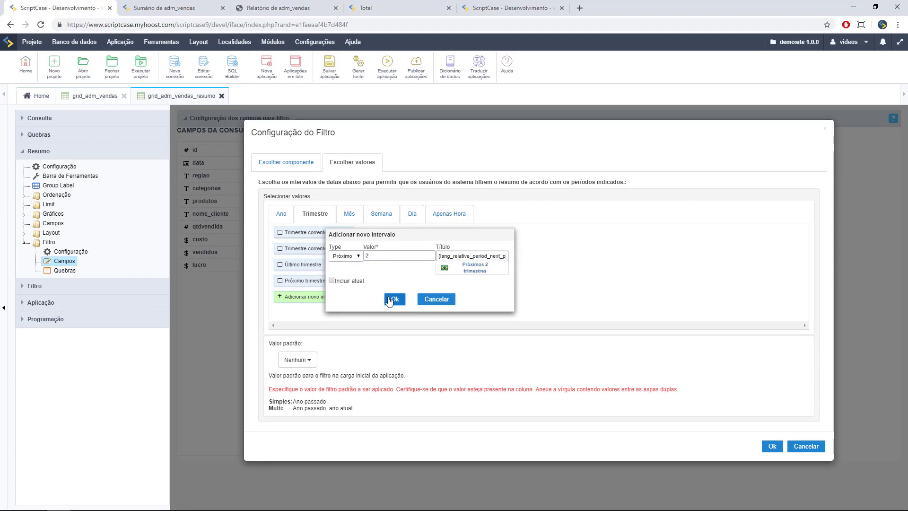
left_click(395, 286)
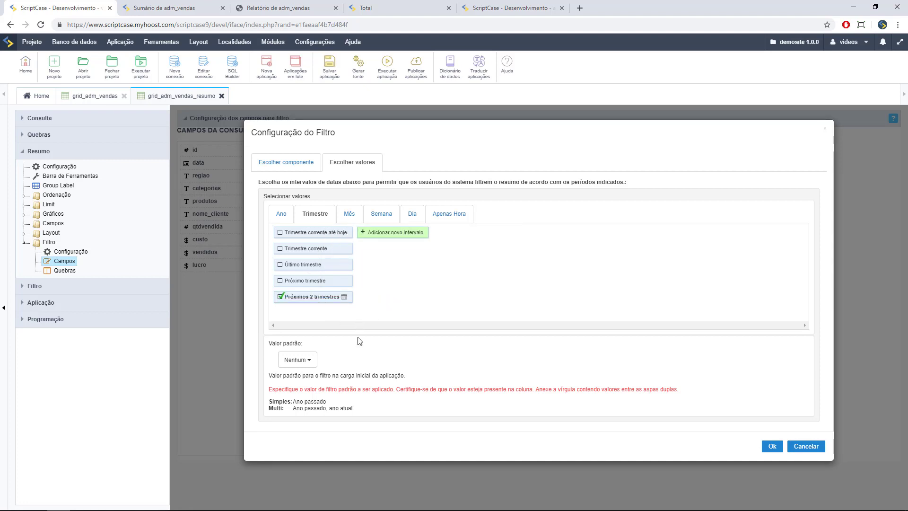
left_click(771, 446)
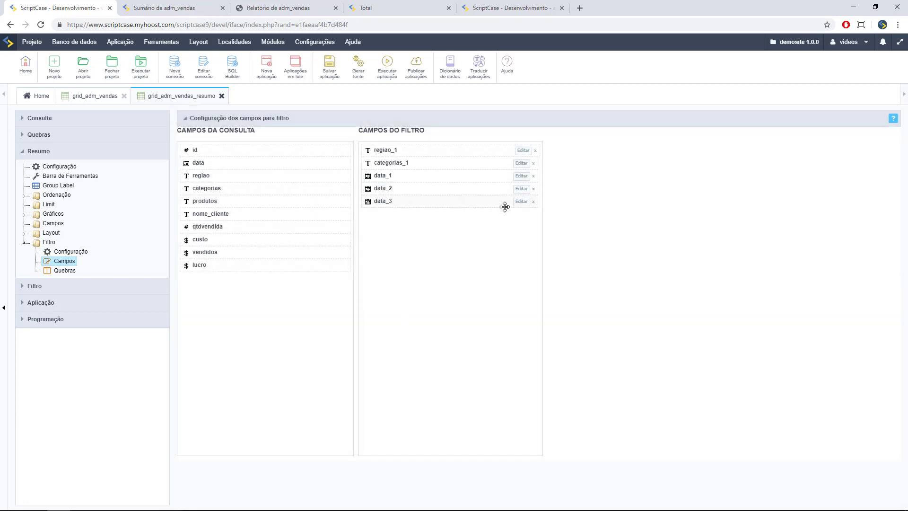
- Set data_3 to Período sazonal offering Trimestre 1, Trimestre 3 and Trimestre 4
left_click(521, 202)
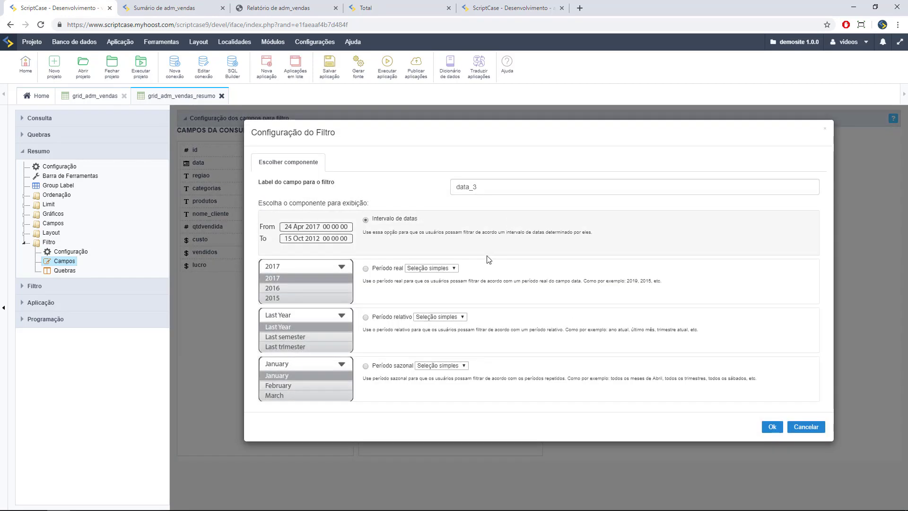
left_click(365, 367)
left_click(373, 165)
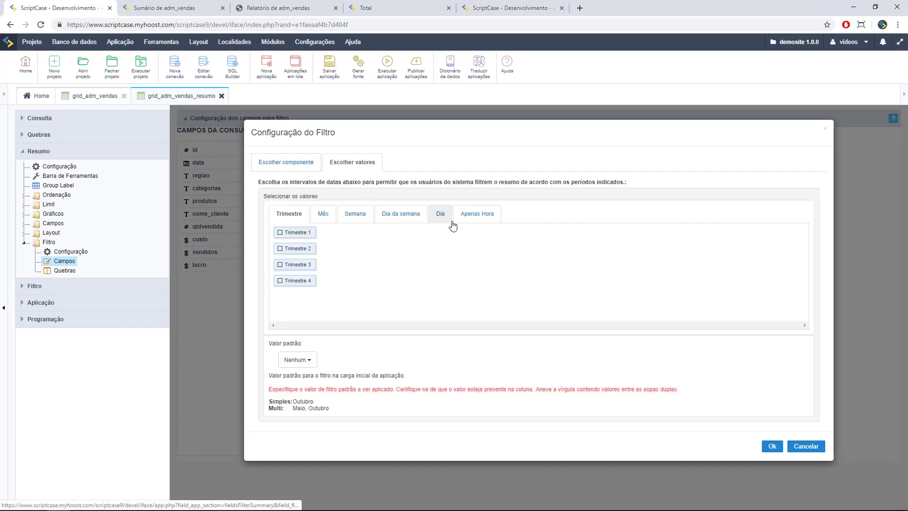
left_click(292, 234)
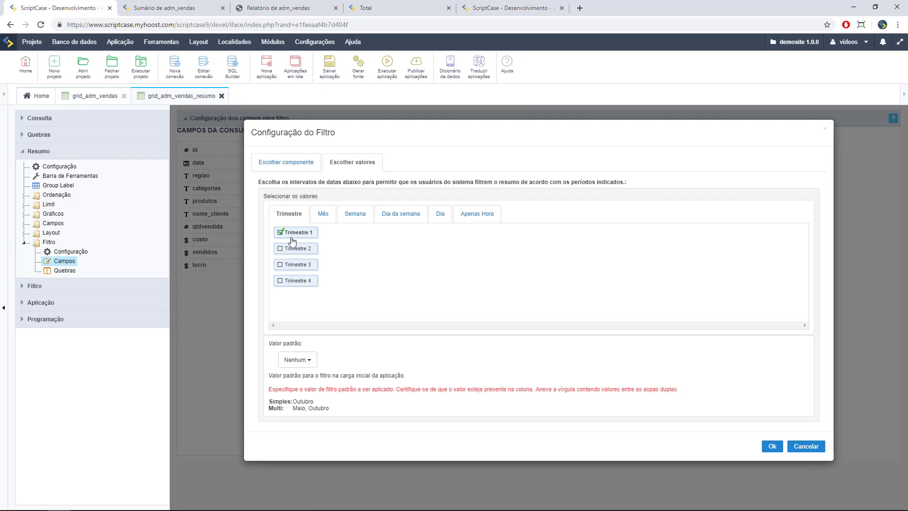
left_click(292, 264)
left_click(292, 281)
left_click(769, 447)
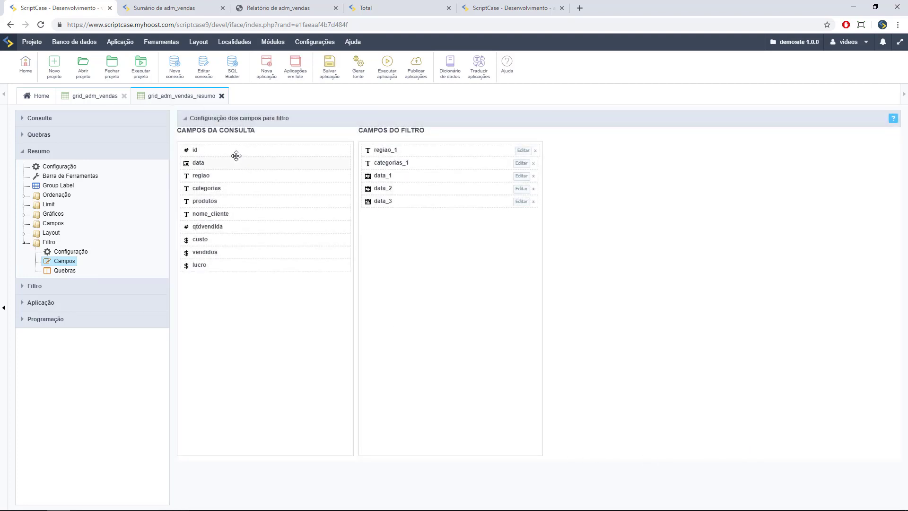
- Add a qtdvendida_1 slider filter using Soma, then run the summary app
left_click_drag(231, 227, 379, 223)
left_click(518, 217)
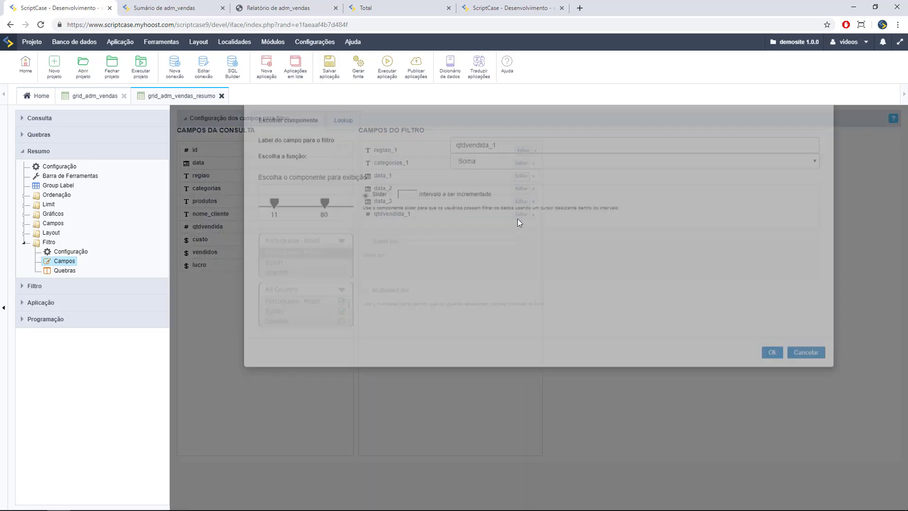
left_click(492, 202)
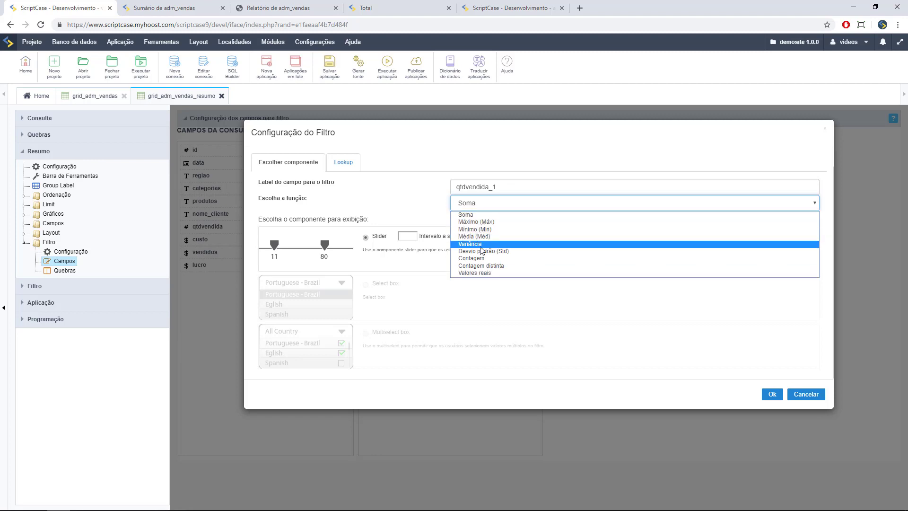
left_click(469, 216)
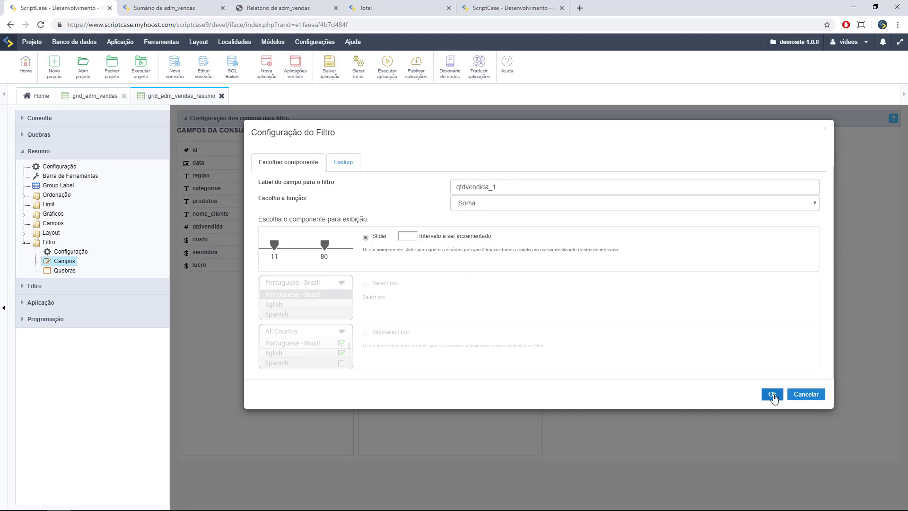
left_click(772, 394)
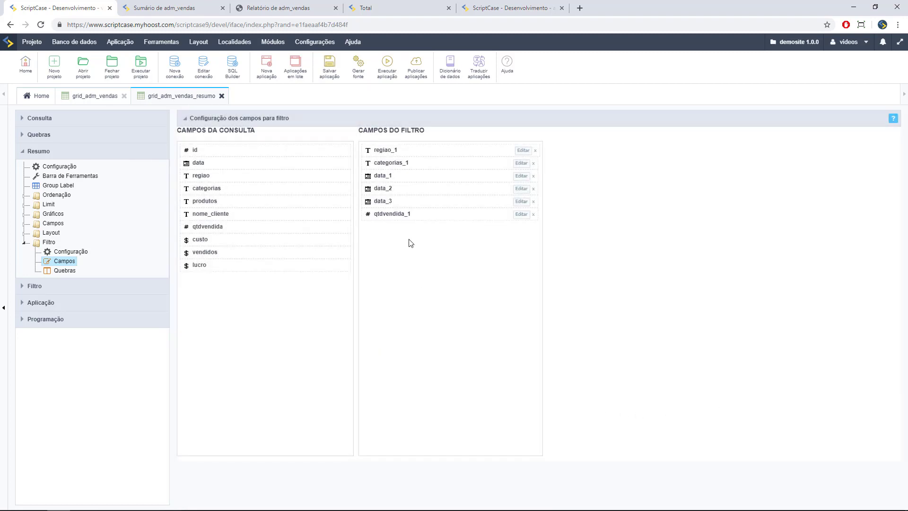
left_click(387, 76)
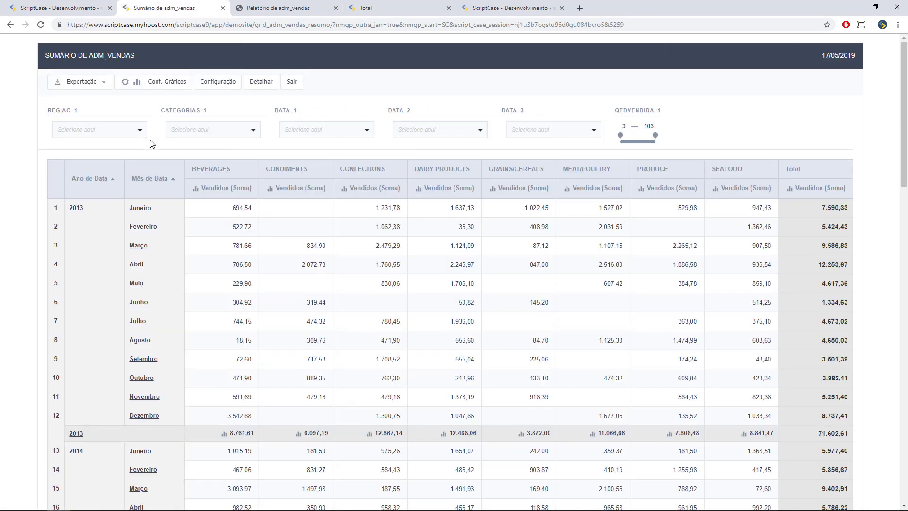
- Filter the summary to Mid-Atlantic and categories CONFECTIONS, DAIRY PRODUCTS and GRAINS/CEREALS
left_click(137, 132)
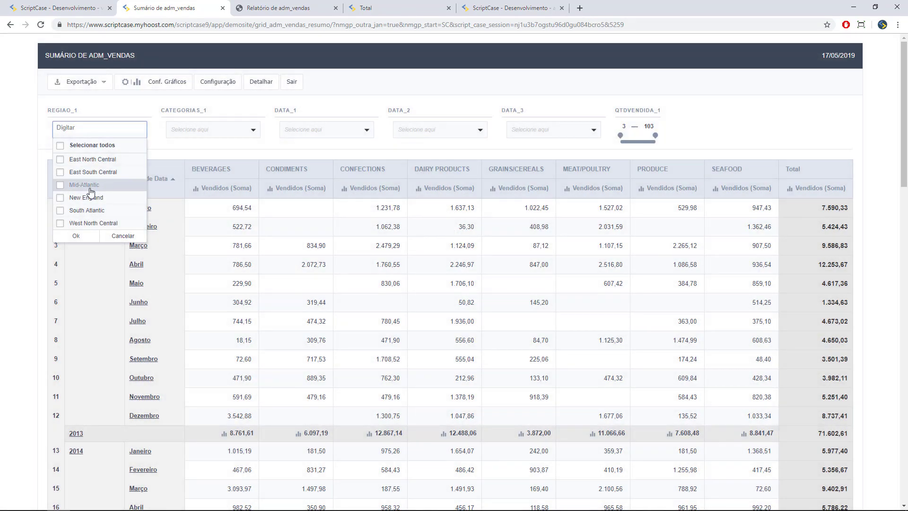
left_click(82, 185)
left_click(76, 236)
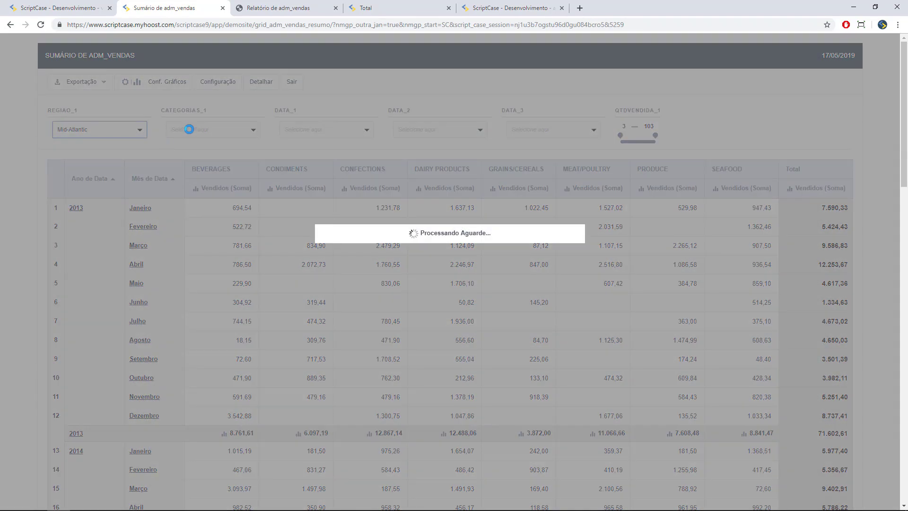
left_click(219, 136)
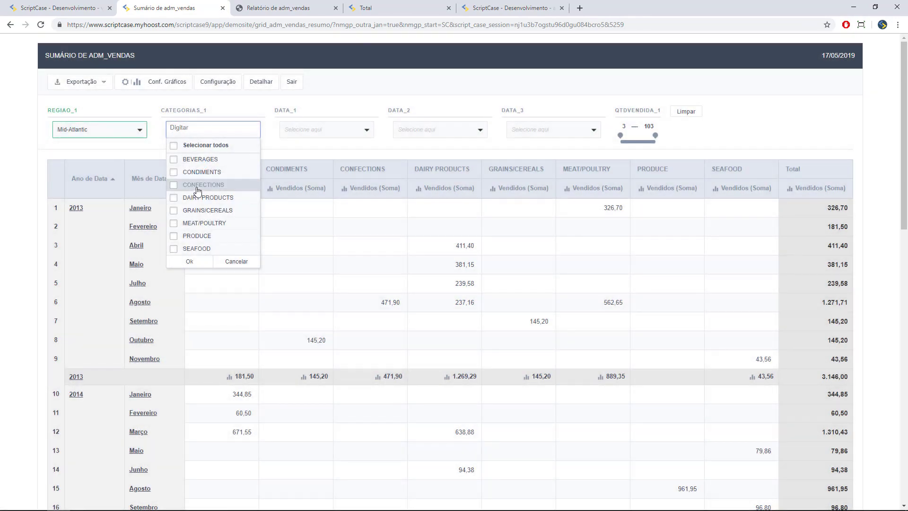
left_click(192, 185)
left_click(189, 198)
left_click(190, 210)
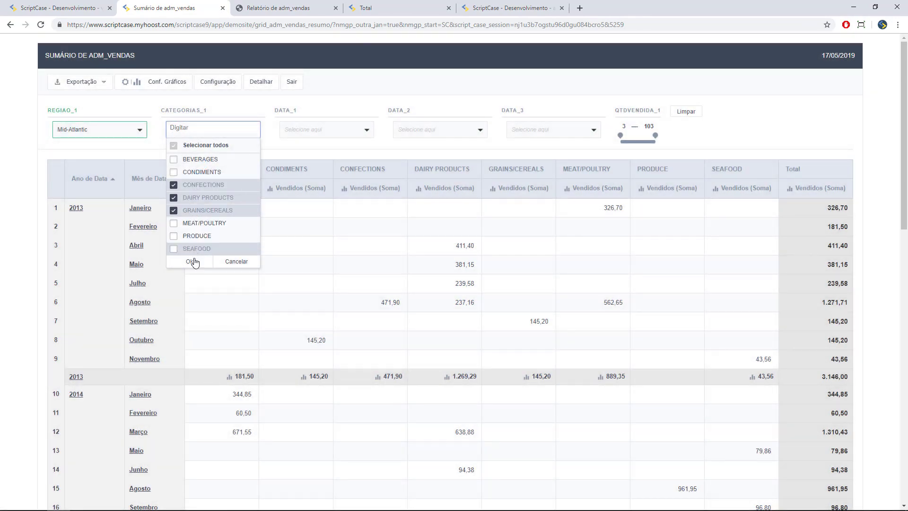
left_click(189, 261)
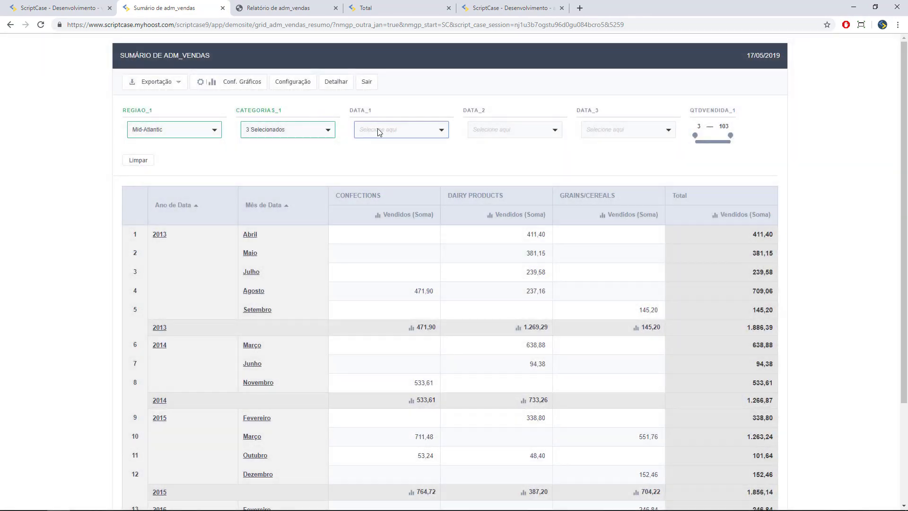
- Limit DATA_1 to 2015, review the DATA_2 and DATA_3 choices, and reset quantity to 3–103
left_click(379, 129)
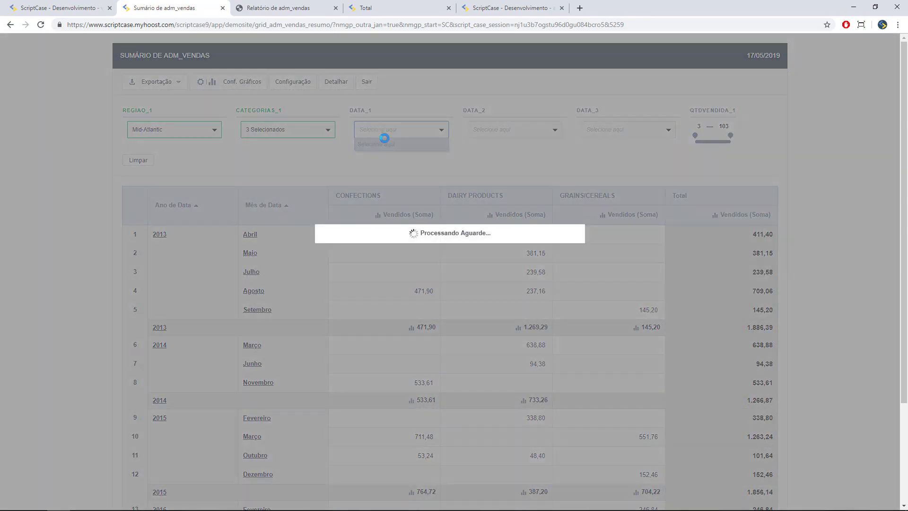
left_click(383, 184)
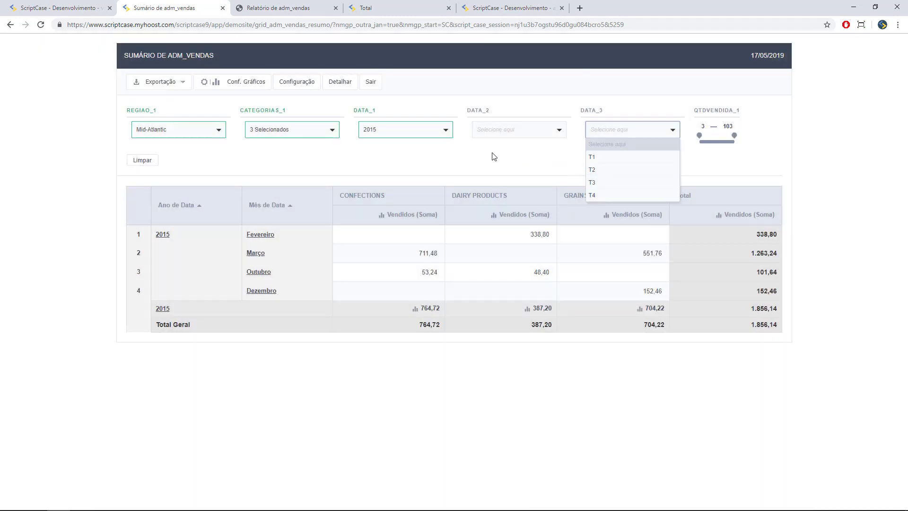
left_click(494, 157)
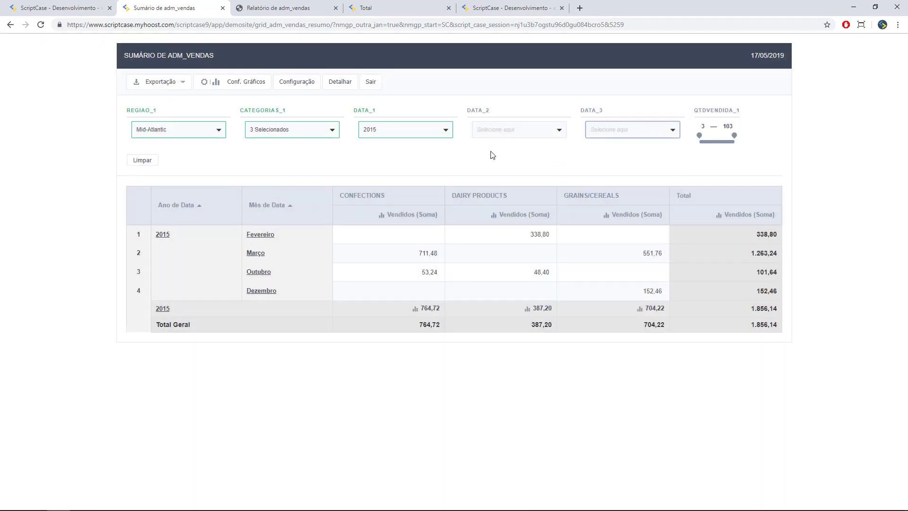
left_click(517, 132)
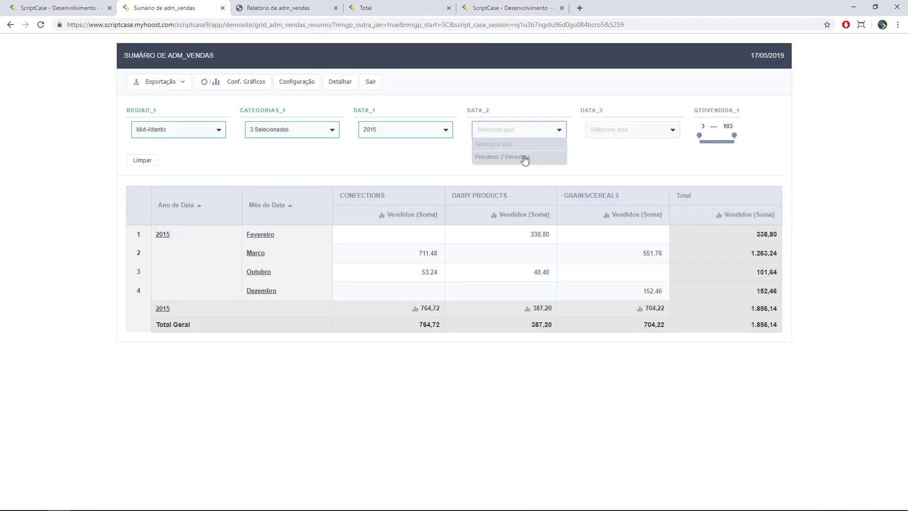
left_click(606, 130)
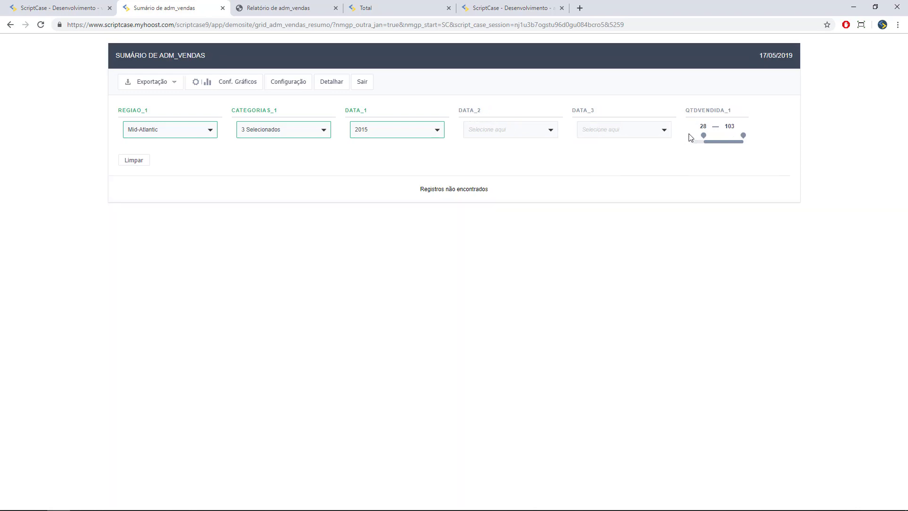
left_click(743, 112)
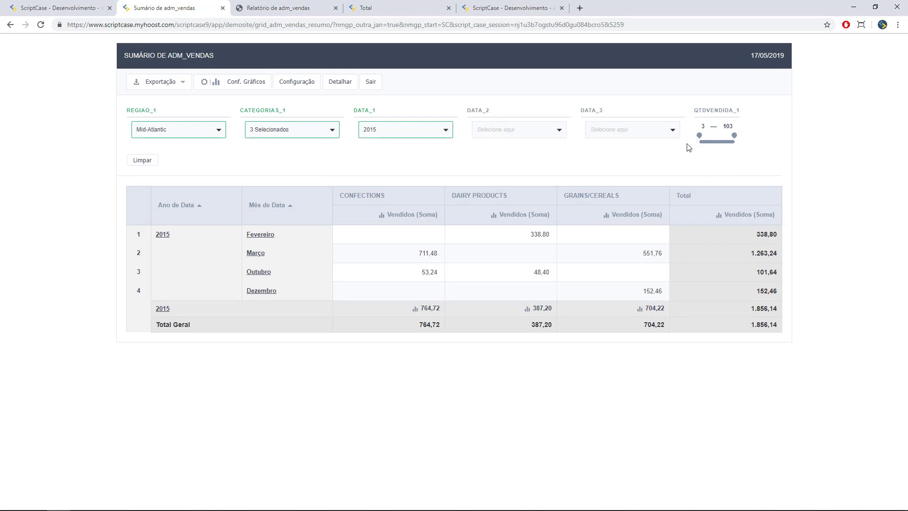
- Clear all filters and return to the editor's Home application list
left_click(152, 160)
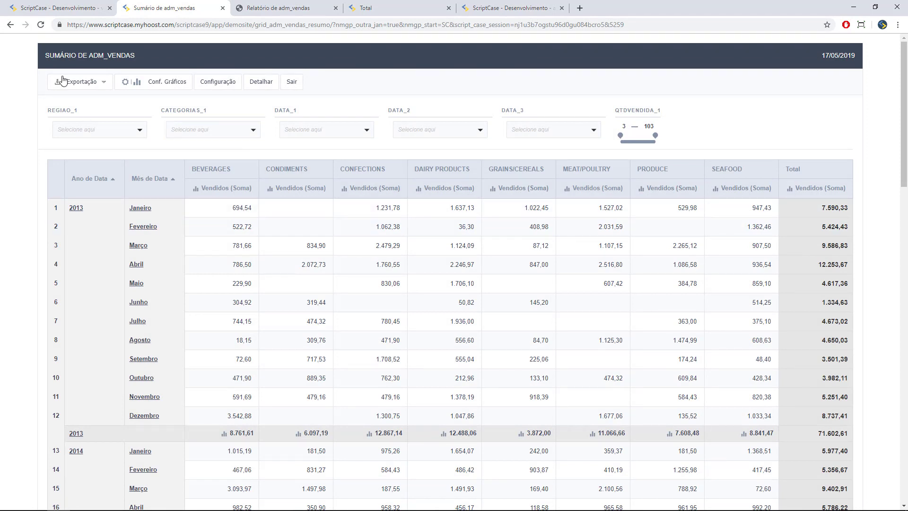
left_click(52, 9)
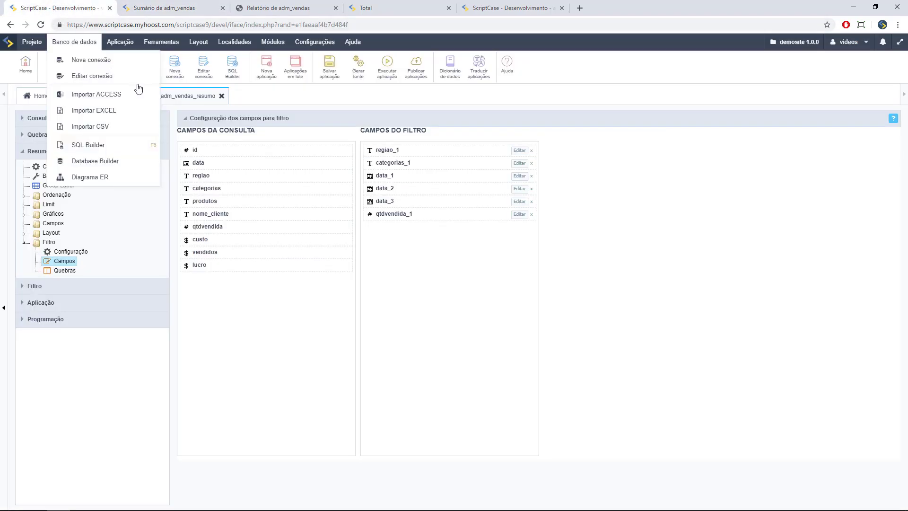
left_click(167, 5)
left_click(82, 6)
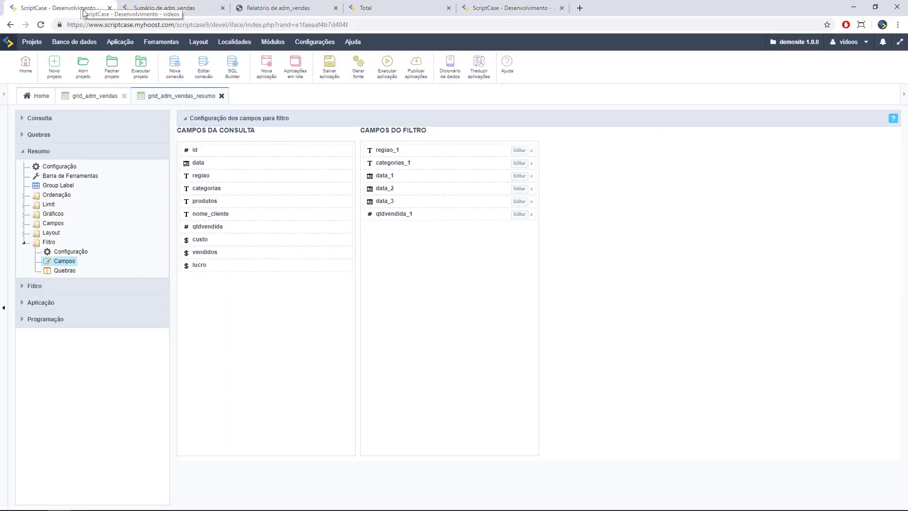